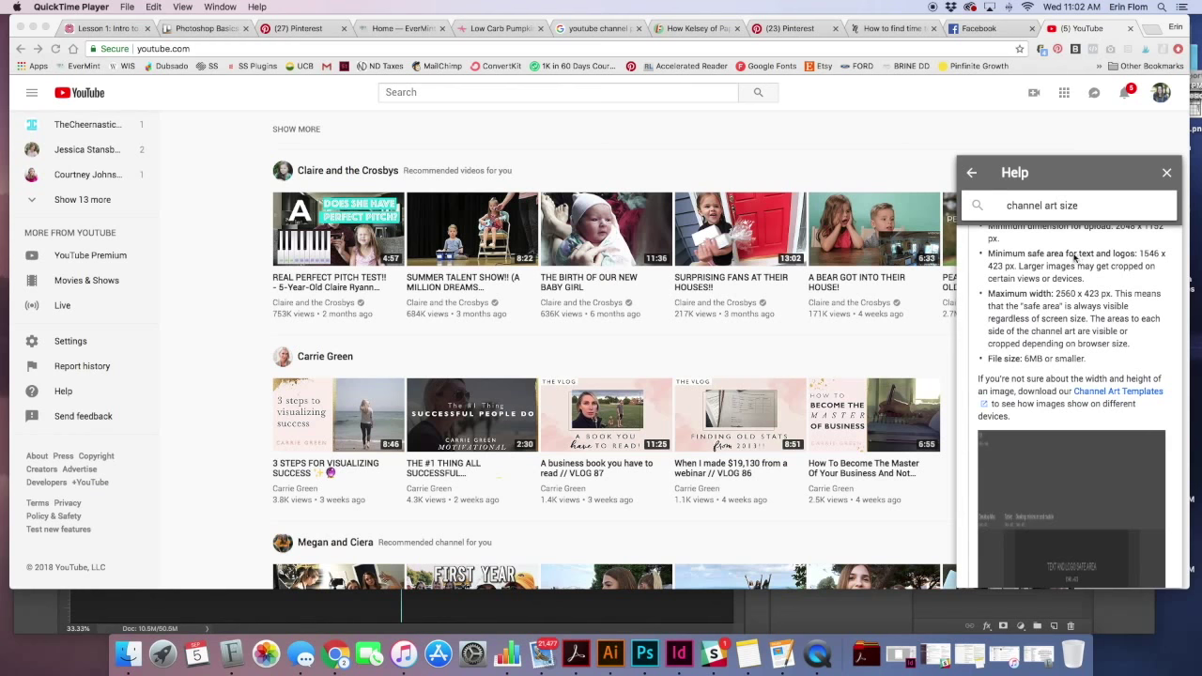
# Review YouTube's channel art size and file guidelines, open the Channel Art Templates download, and cancel saving it.
pyautogui.scroll(5, 1079, 257)
pyautogui.scroll(-2, 1037, 302)
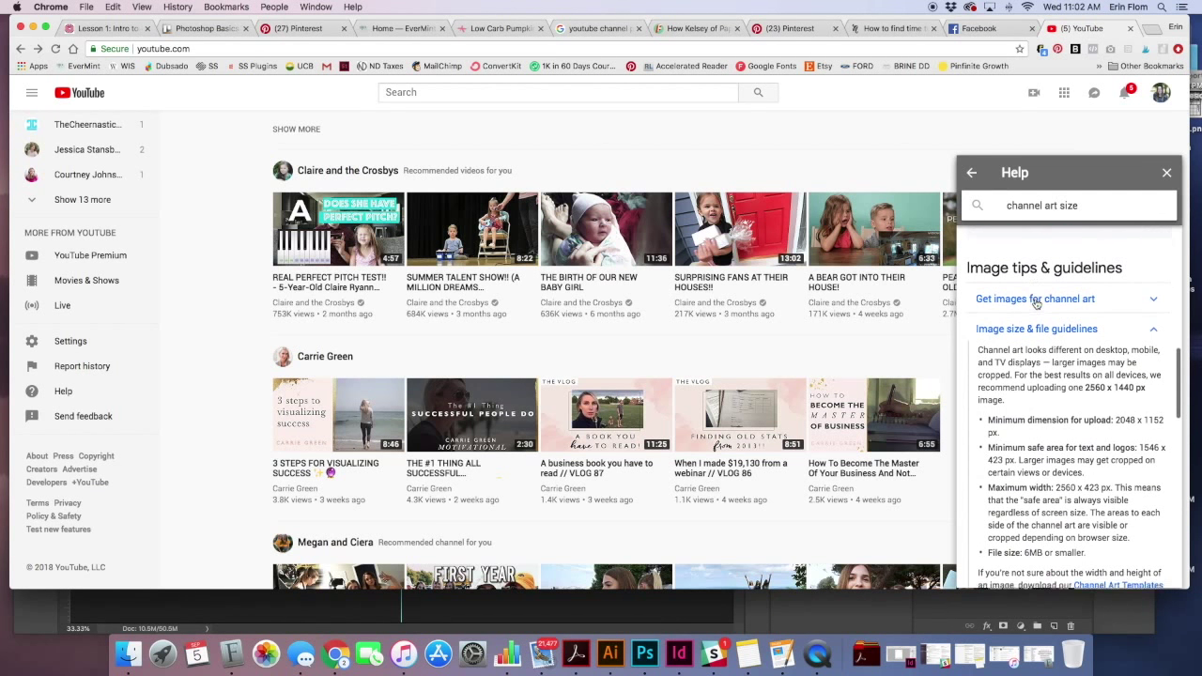
pyautogui.scroll(-1, 1007, 389)
pyautogui.scroll(-4, 1007, 389)
pyautogui.scroll(2, 1005, 381)
pyautogui.scroll(1, 1005, 383)
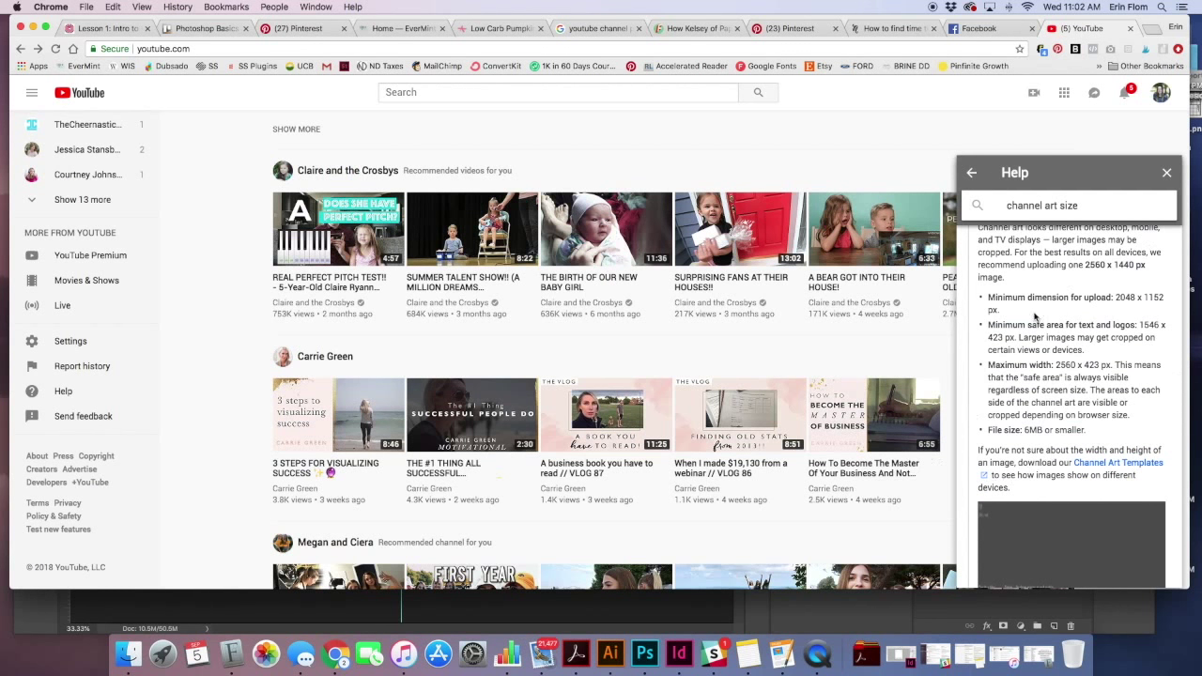
pyautogui.scroll(-5, 1041, 346)
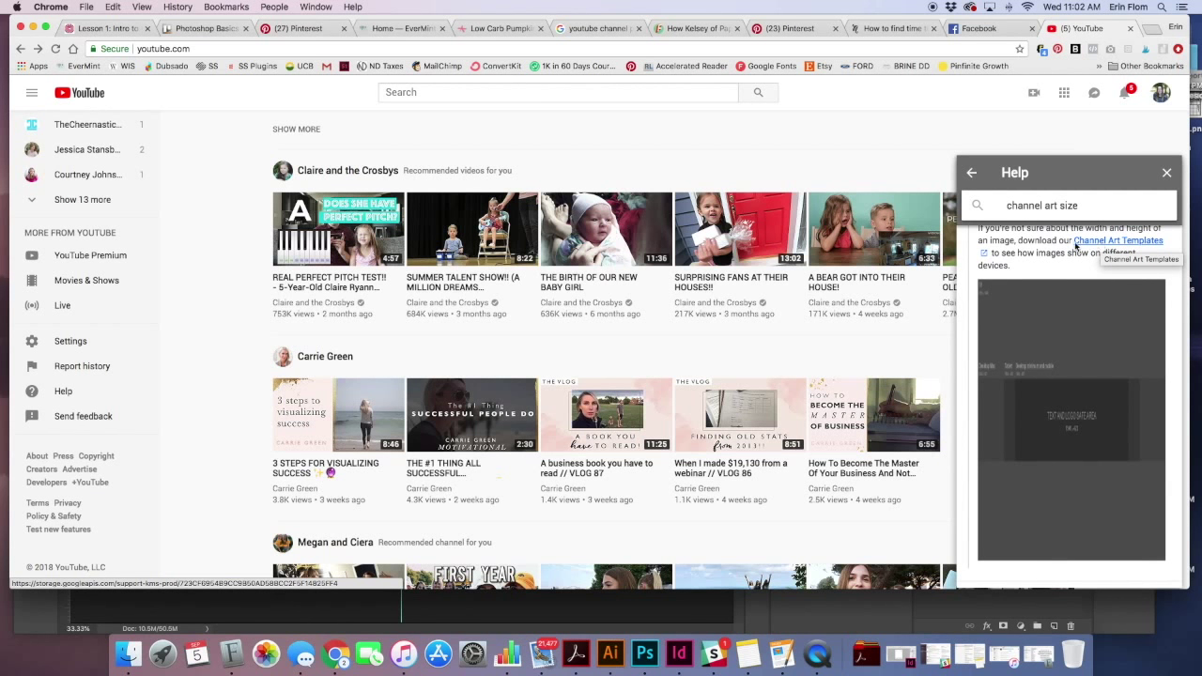
pyautogui.click(1101, 243)
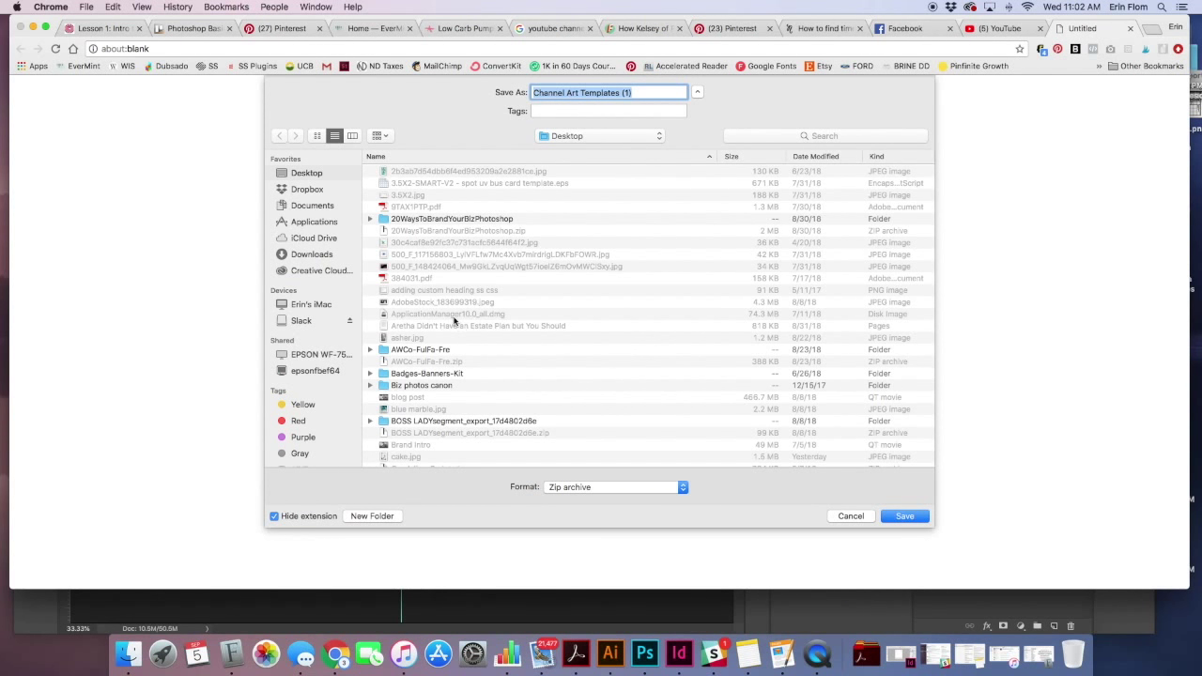
pyautogui.click(851, 516)
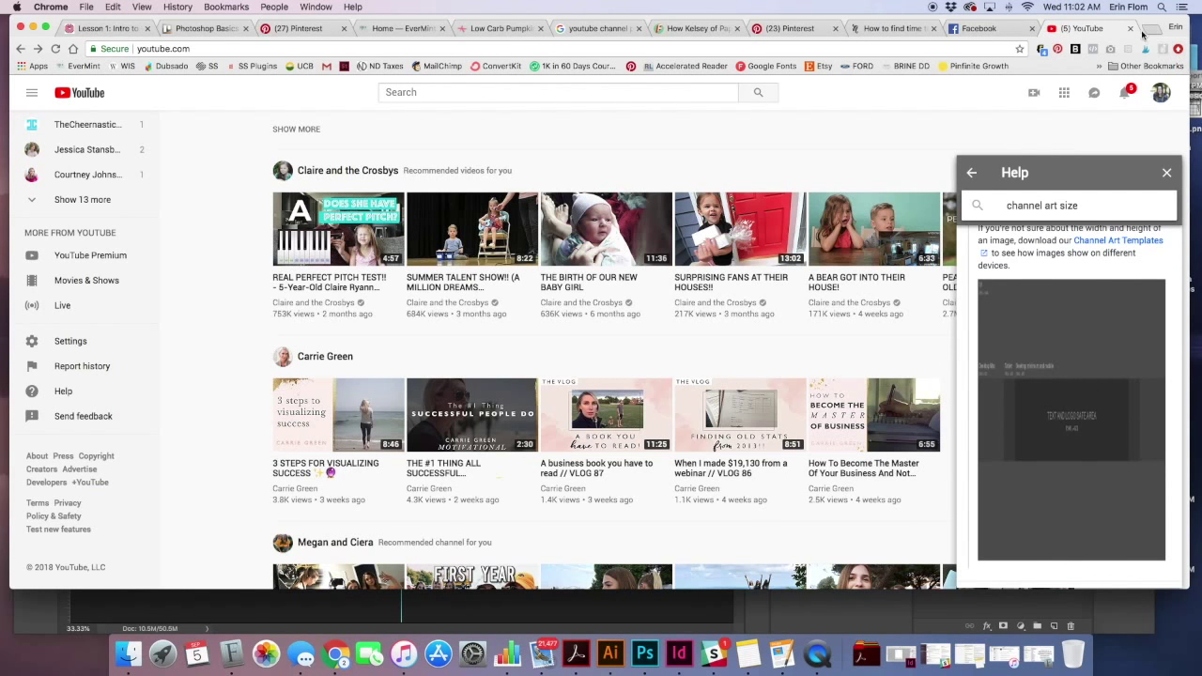
# Open unsplash.com in a new browser tab and search for "cupcake" photos.
pyautogui.click(1155, 32)
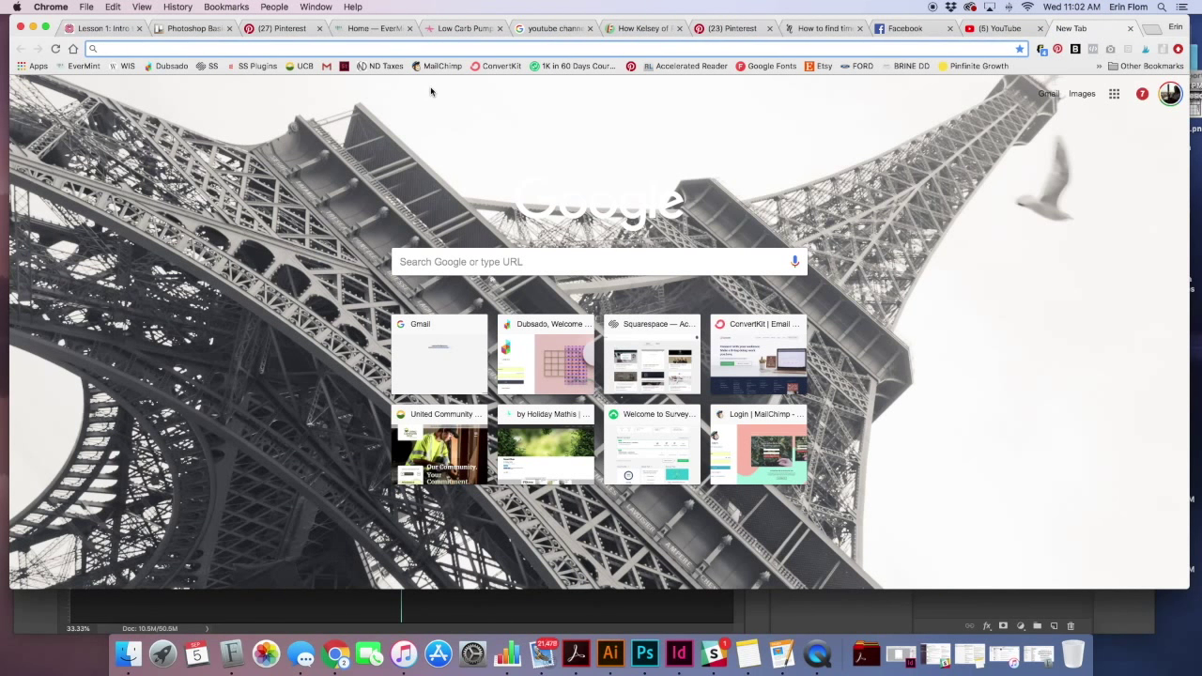
pyautogui.write('unsplash.com')
pyautogui.press('Return')
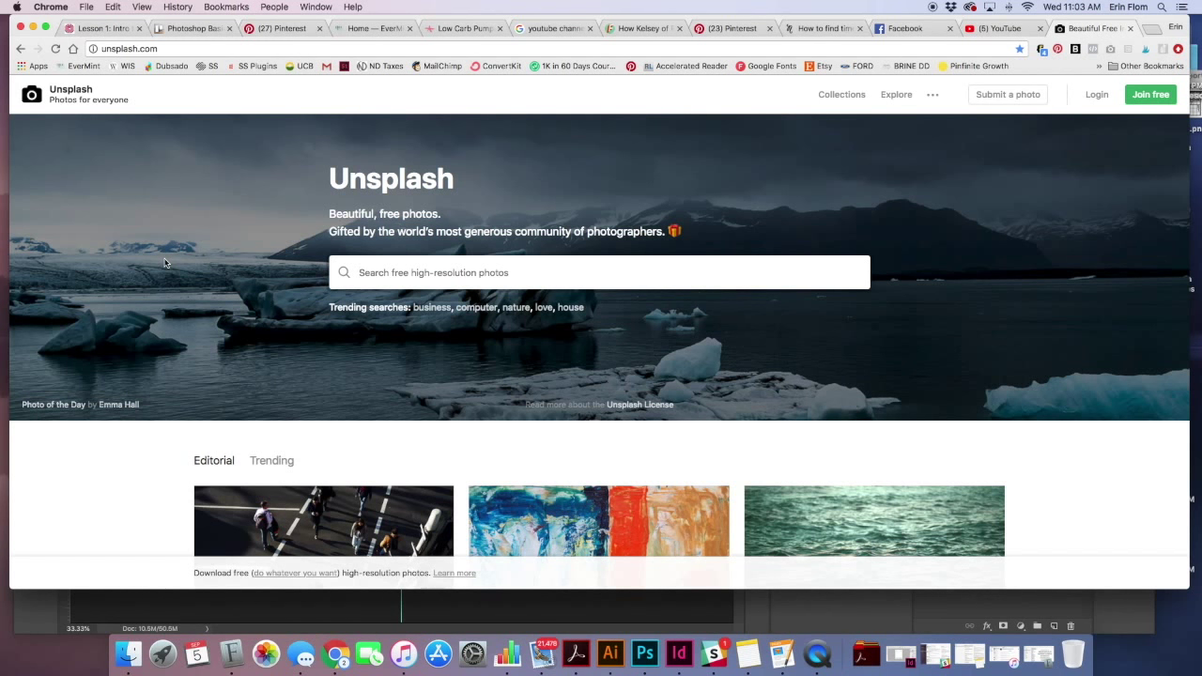
pyautogui.write('cup')
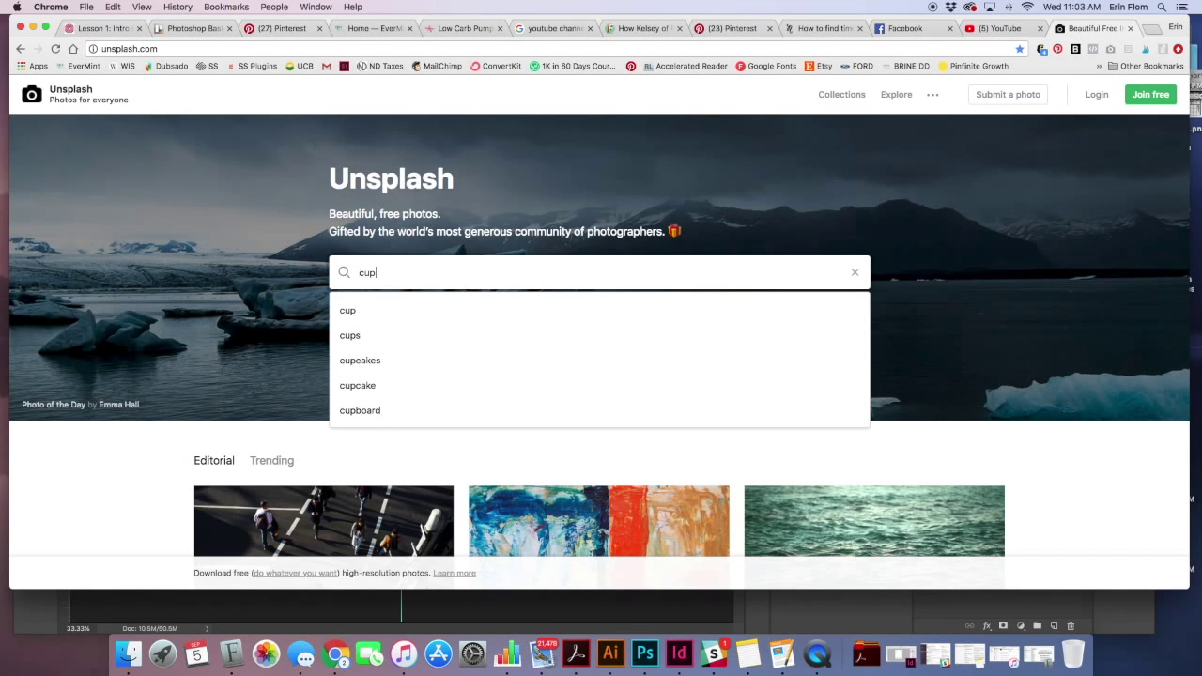
pyautogui.write('cake')
pyautogui.press('Return')
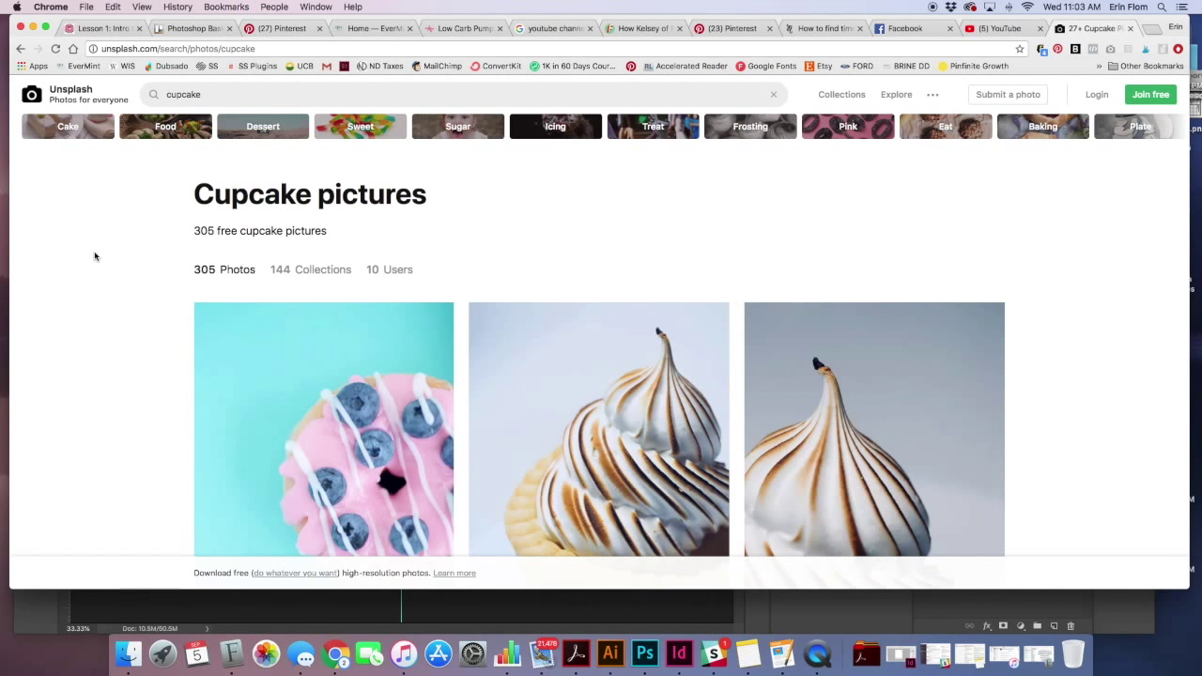
# Browse the cupcake photo results, open the "tray of doughnut" photo for a closer look, and return to the results.
pyautogui.scroll(-10, 117, 289)
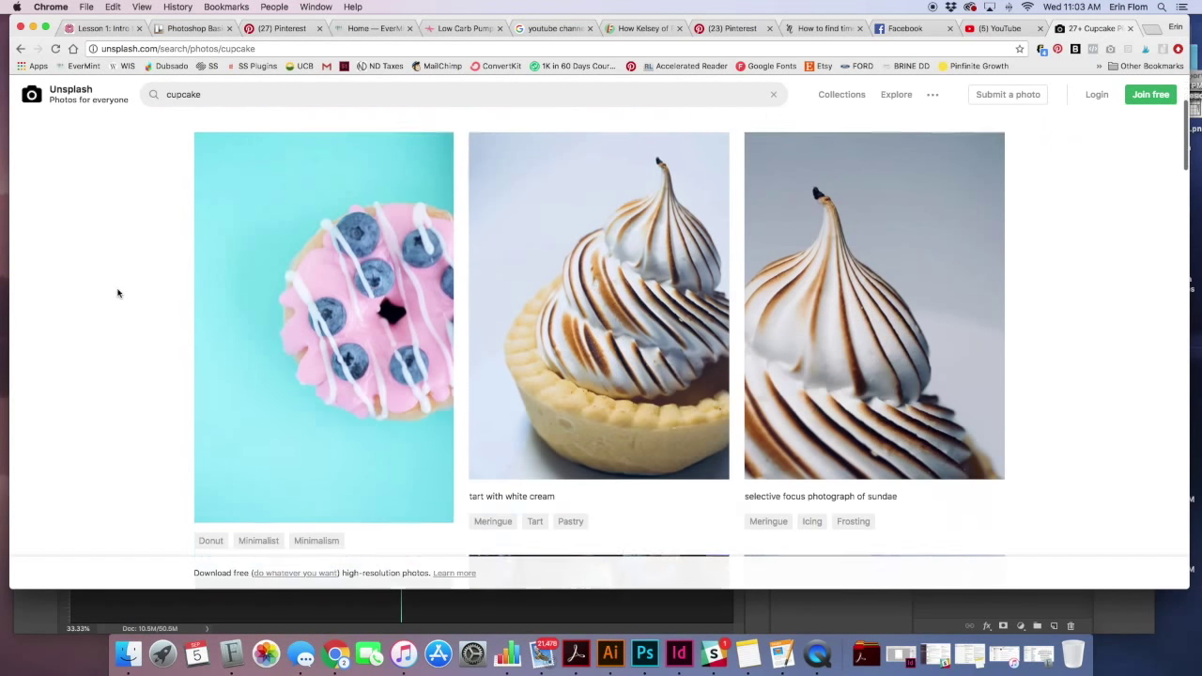
pyautogui.scroll(-10, 118, 293)
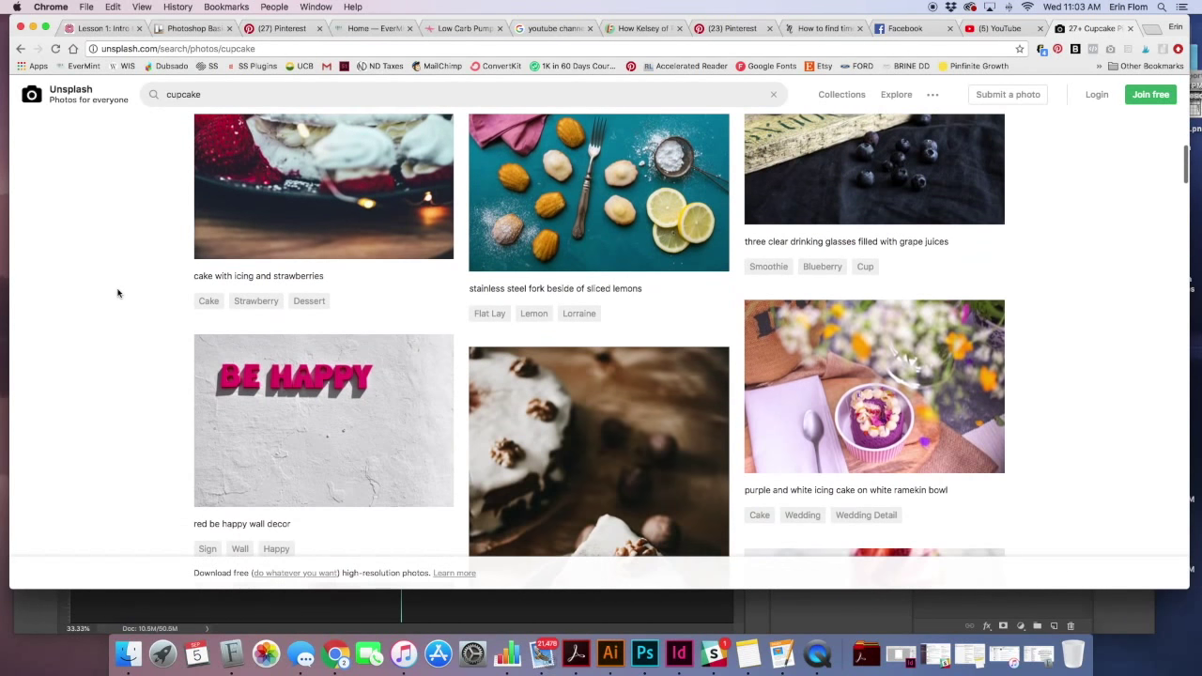
pyautogui.scroll(-15, 118, 293)
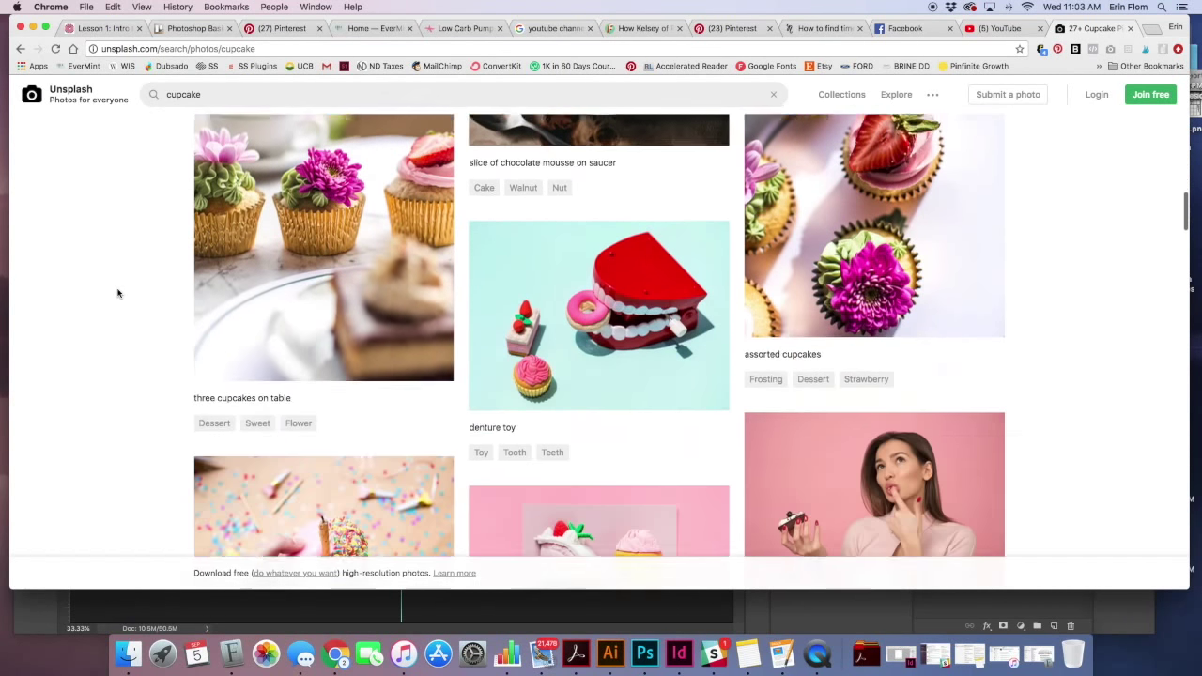
pyautogui.scroll(-10, 117, 293)
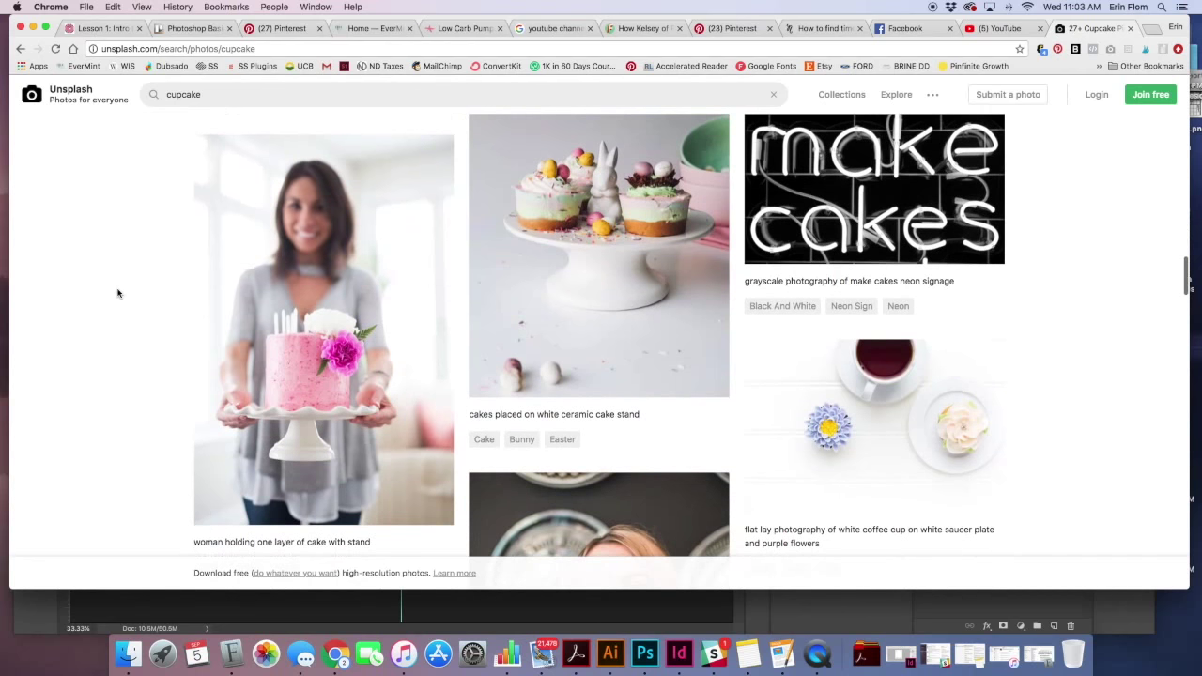
pyautogui.scroll(-11, 117, 293)
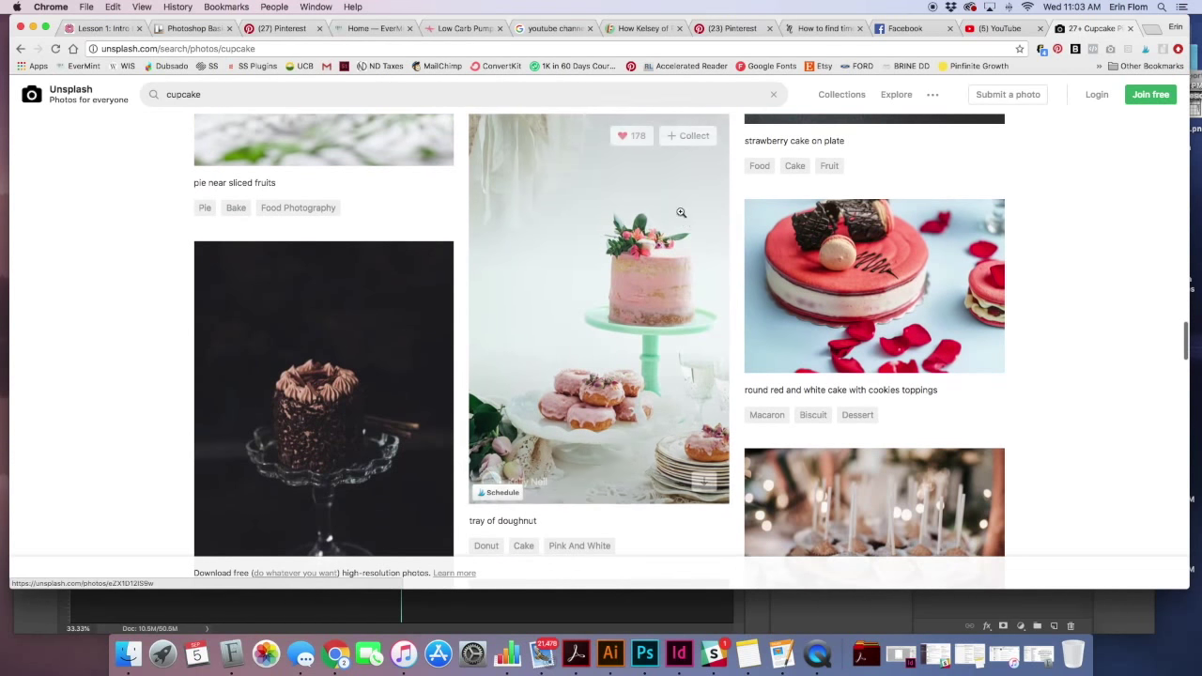
pyautogui.click(555, 275)
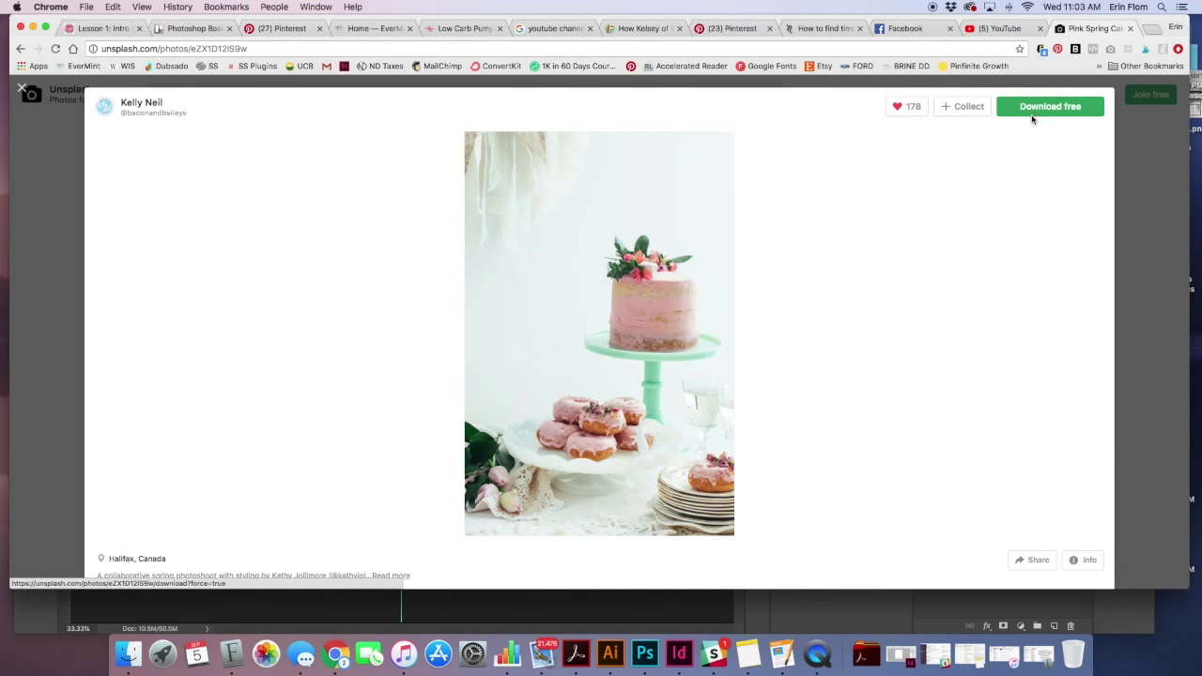
pyautogui.click(21, 87)
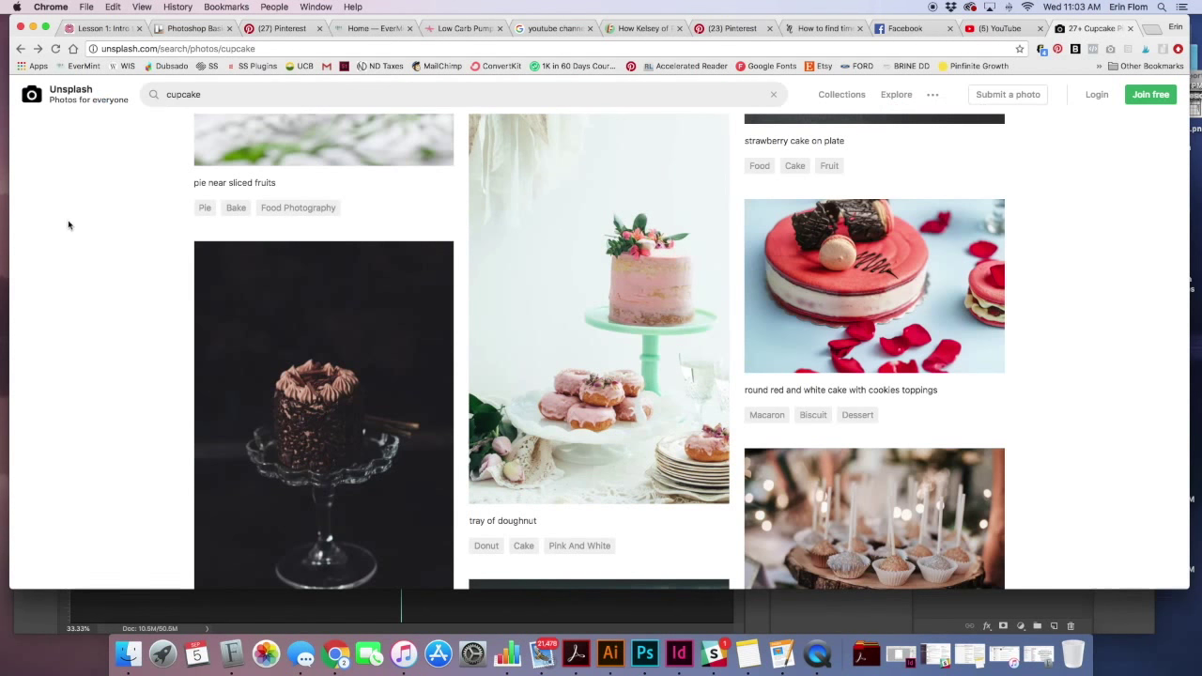
# Switch to Photoshop and examine the Spec group's size-label layers in EverMintYouTubeCover.psd, toggling the first three off and back on.
pyautogui.click(645, 653)
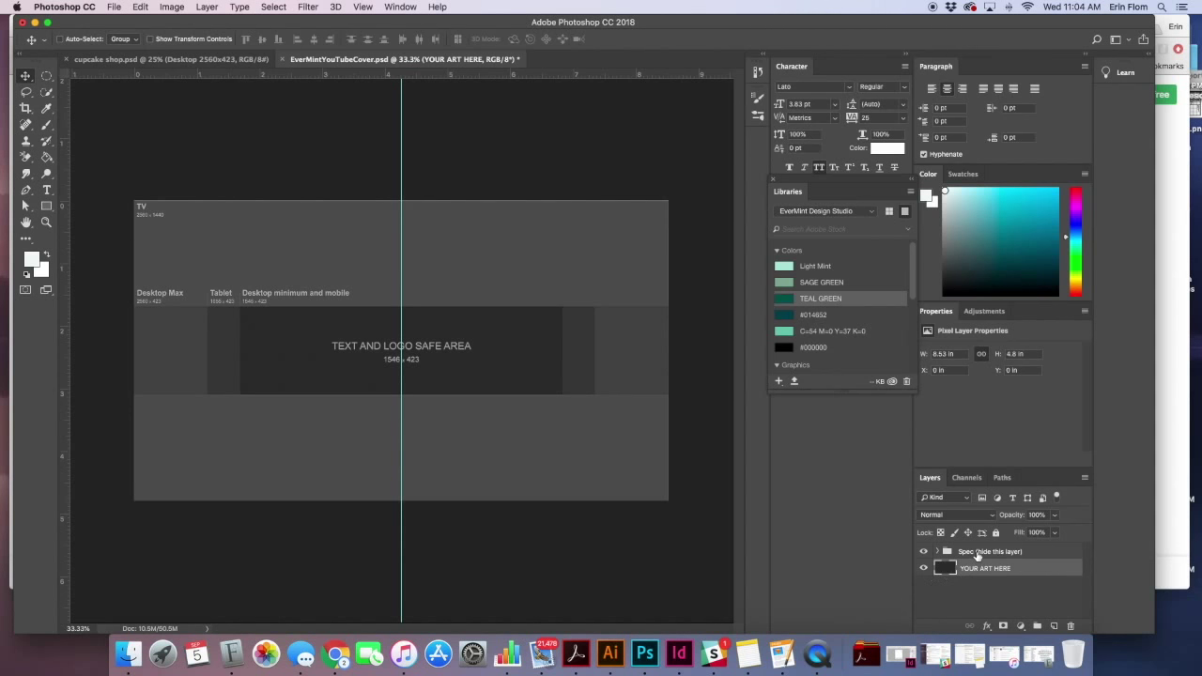
pyautogui.click(977, 555)
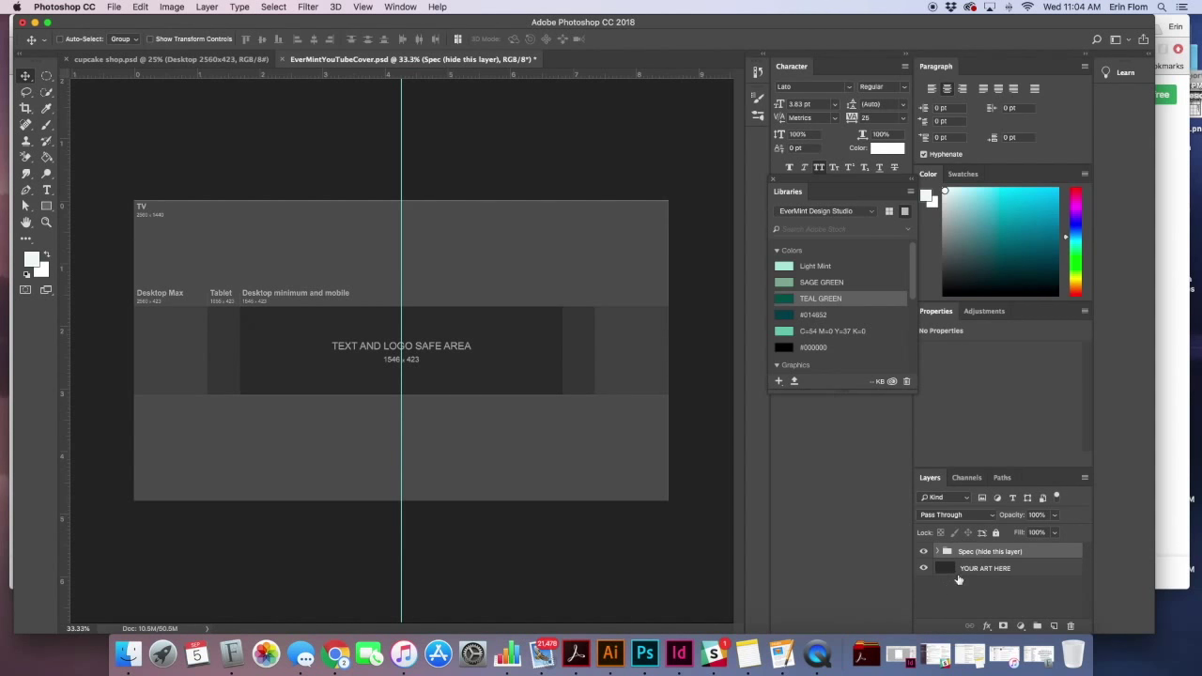
pyautogui.click(938, 552)
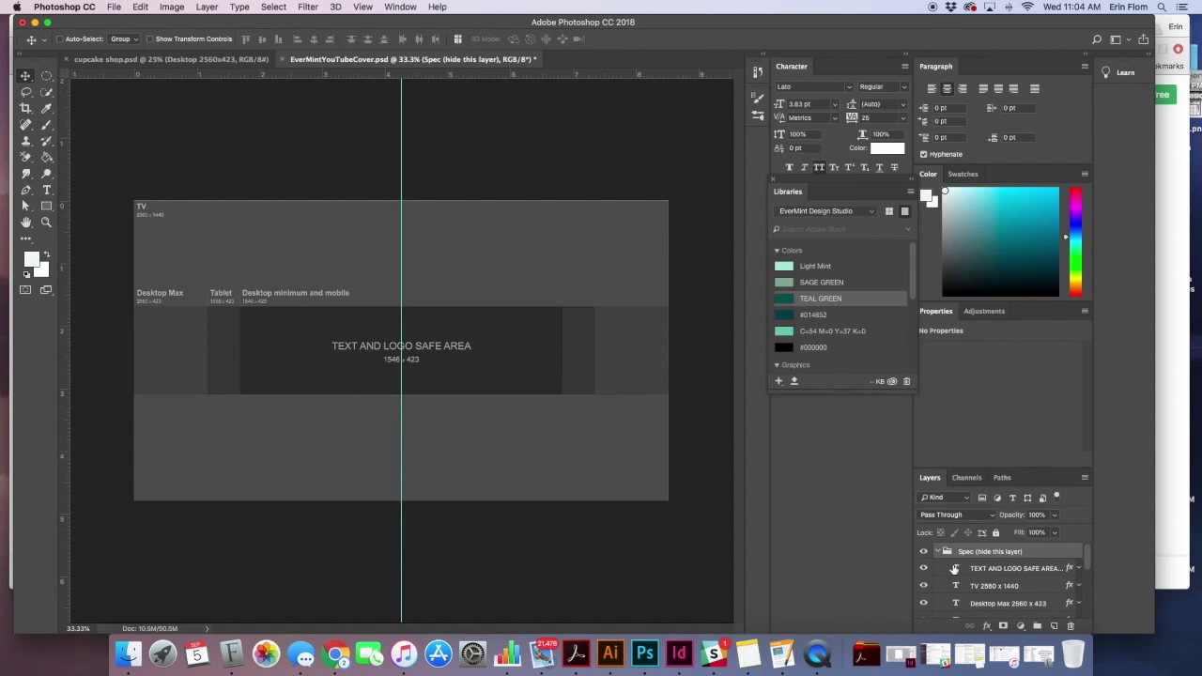
pyautogui.scroll(-1, 953, 570)
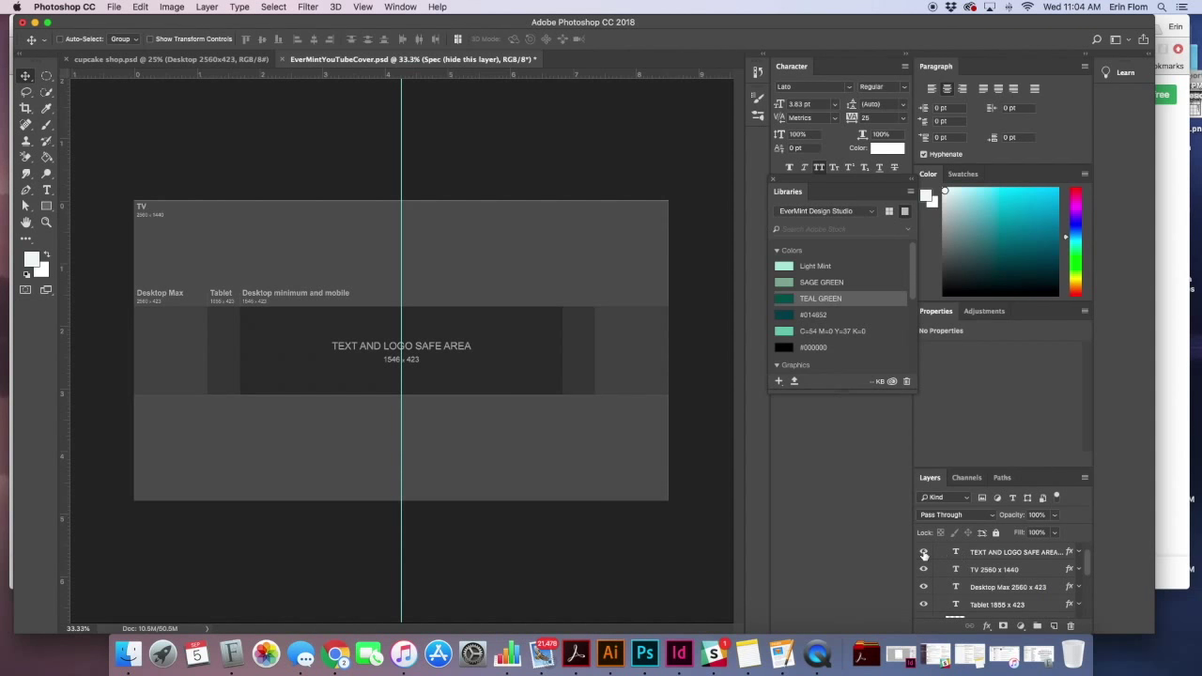
pyautogui.click(923, 554)
pyautogui.click(923, 554)
pyautogui.click(923, 569)
pyautogui.click(924, 569)
pyautogui.click(923, 587)
pyautogui.click(924, 587)
pyautogui.scroll(1, 986, 587)
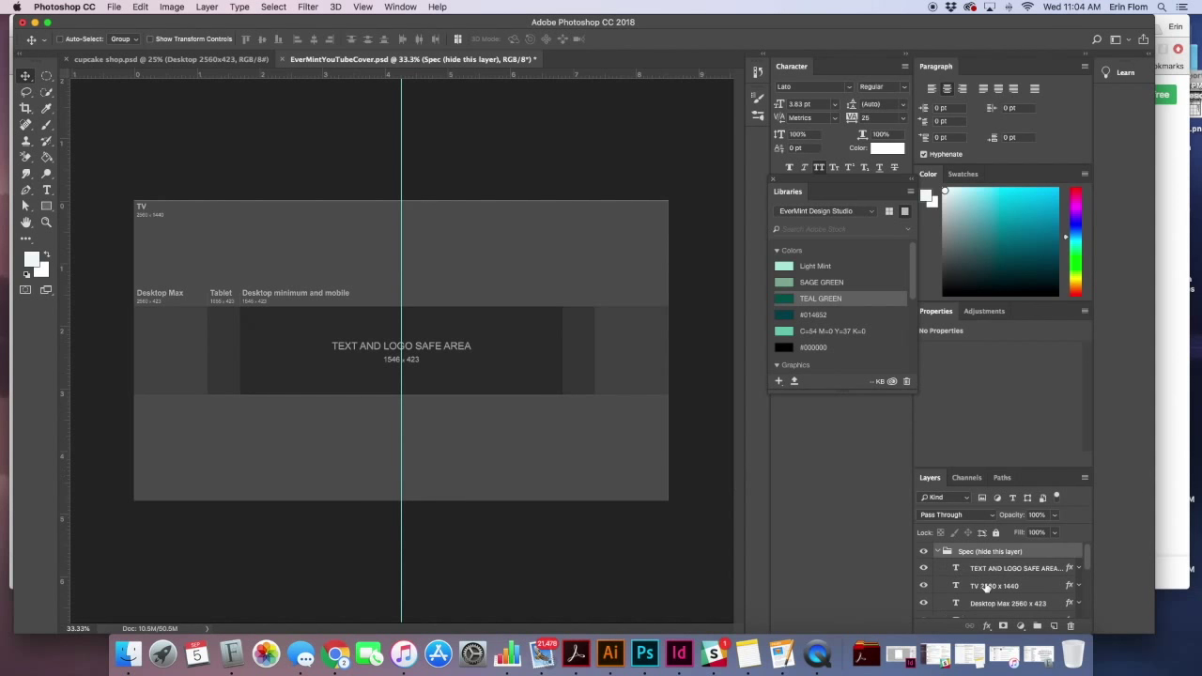
pyautogui.click(936, 552)
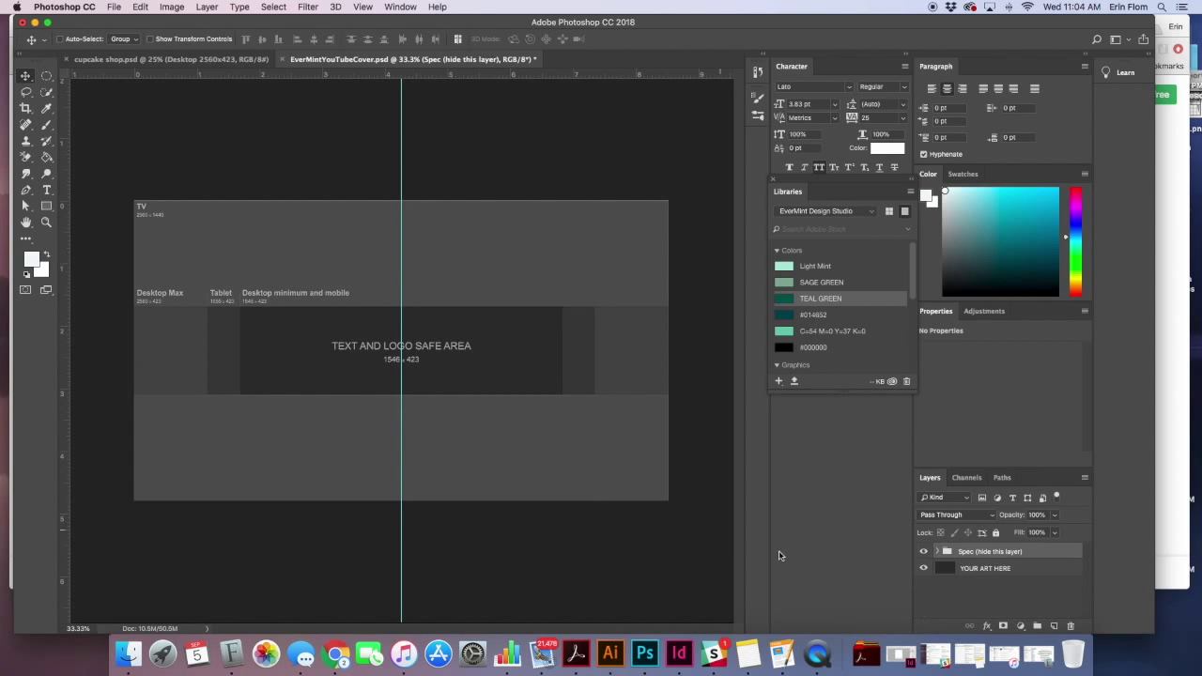
# Select the YOUR ART HERE layer, look at the design in cupcake shop.psd, and return to EverMintYouTubeCover.psd.
pyautogui.click(966, 570)
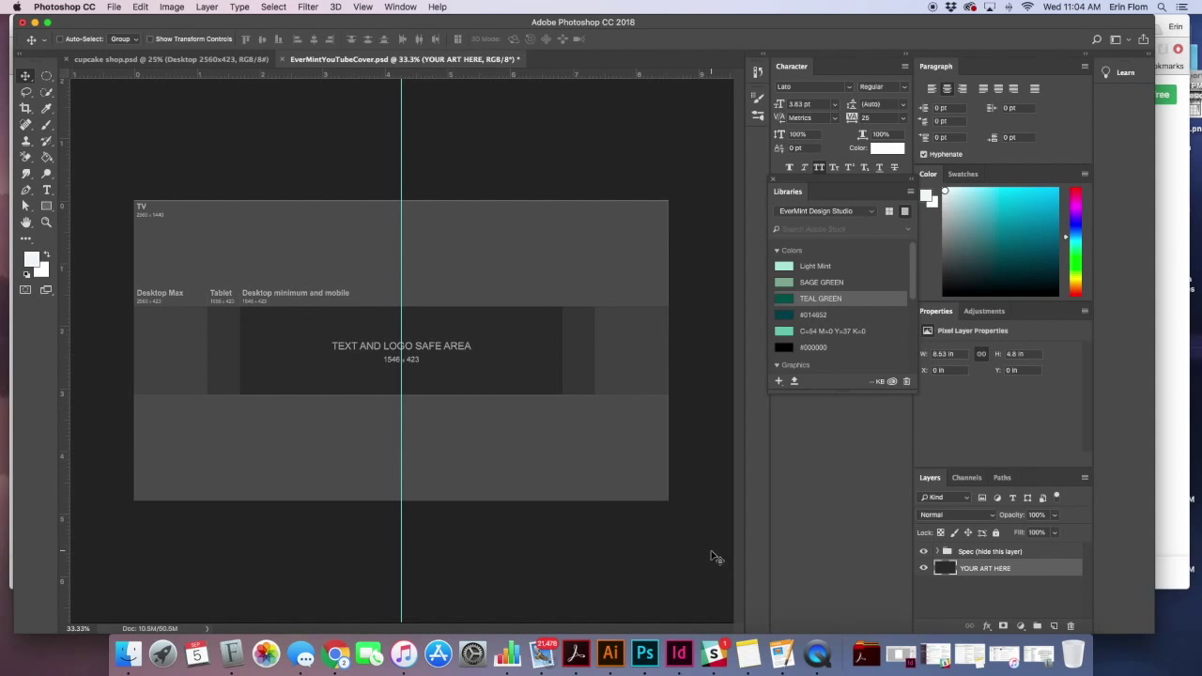
pyautogui.click(104, 60)
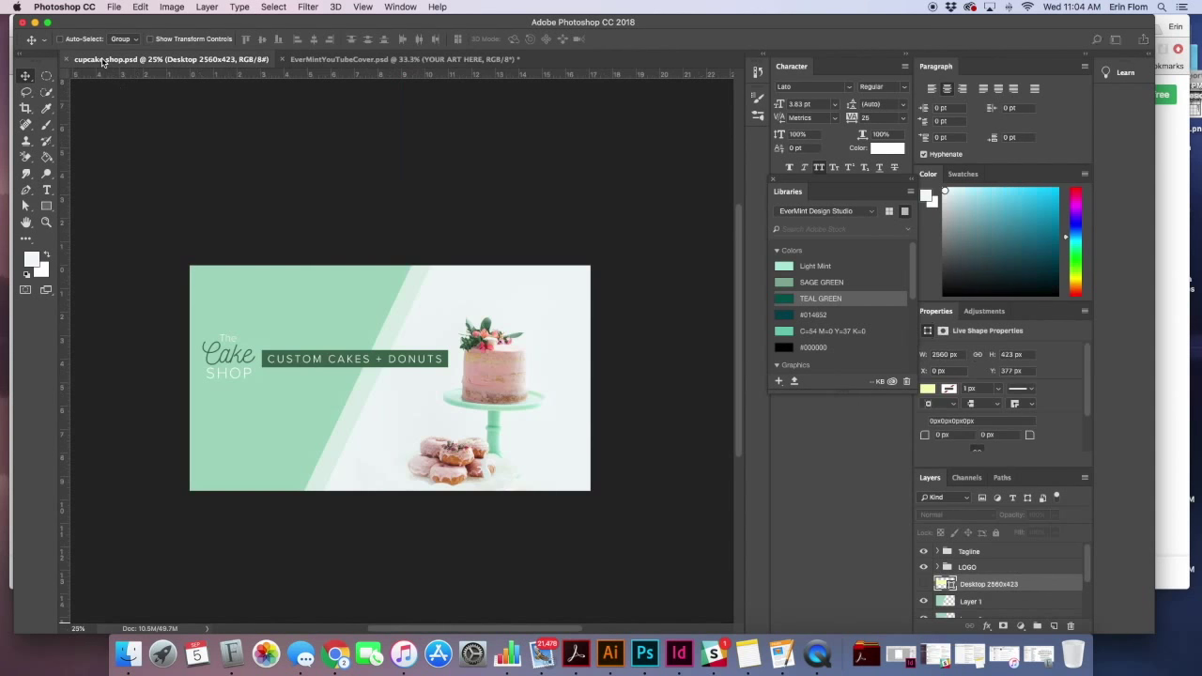
pyautogui.click(380, 60)
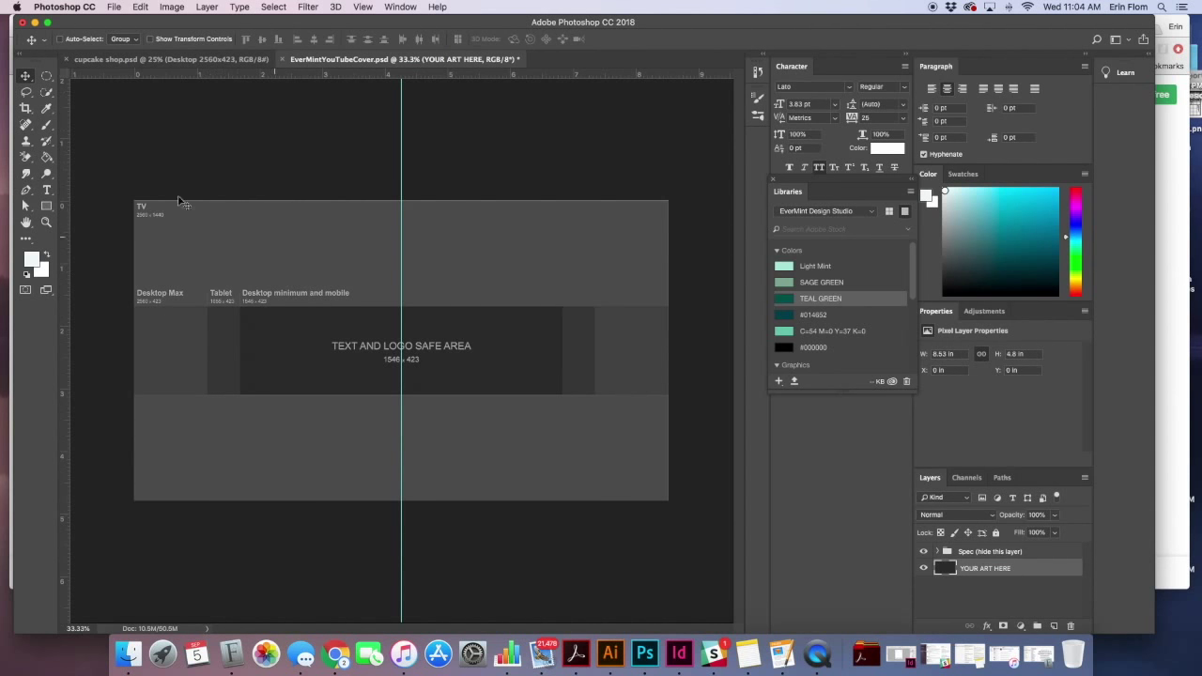
# Place cake.jpg from the Desktop as an embedded image above the YOUR ART HERE layer.
pyautogui.click(113, 7)
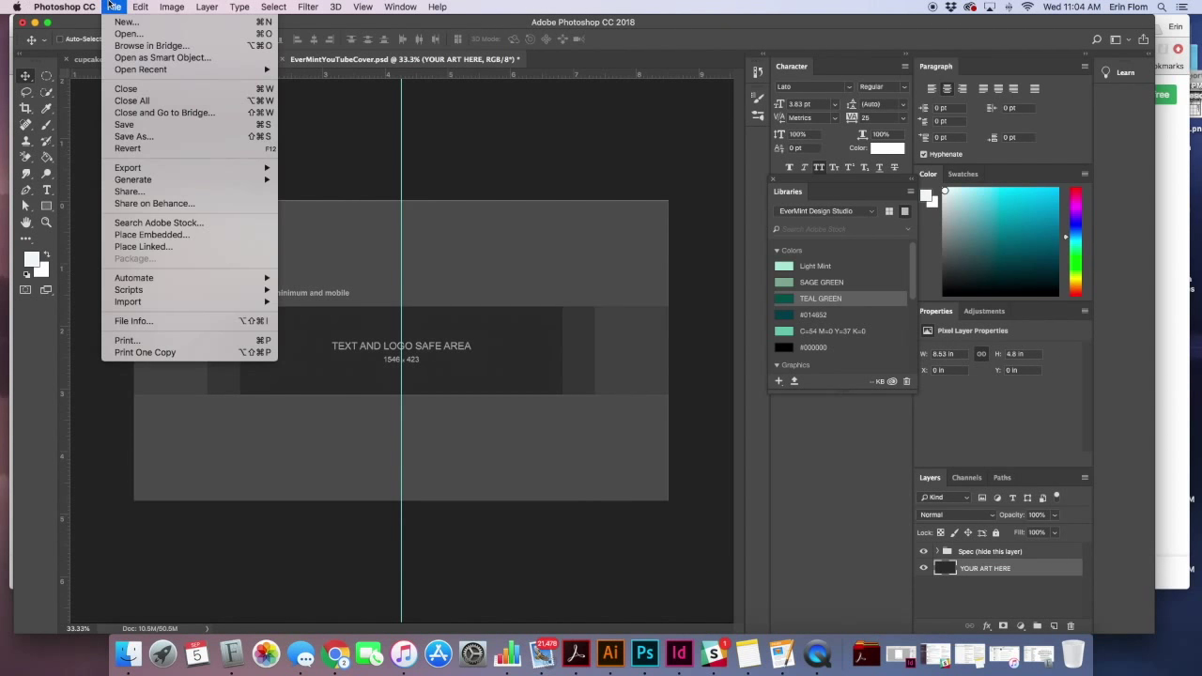
pyautogui.click(173, 236)
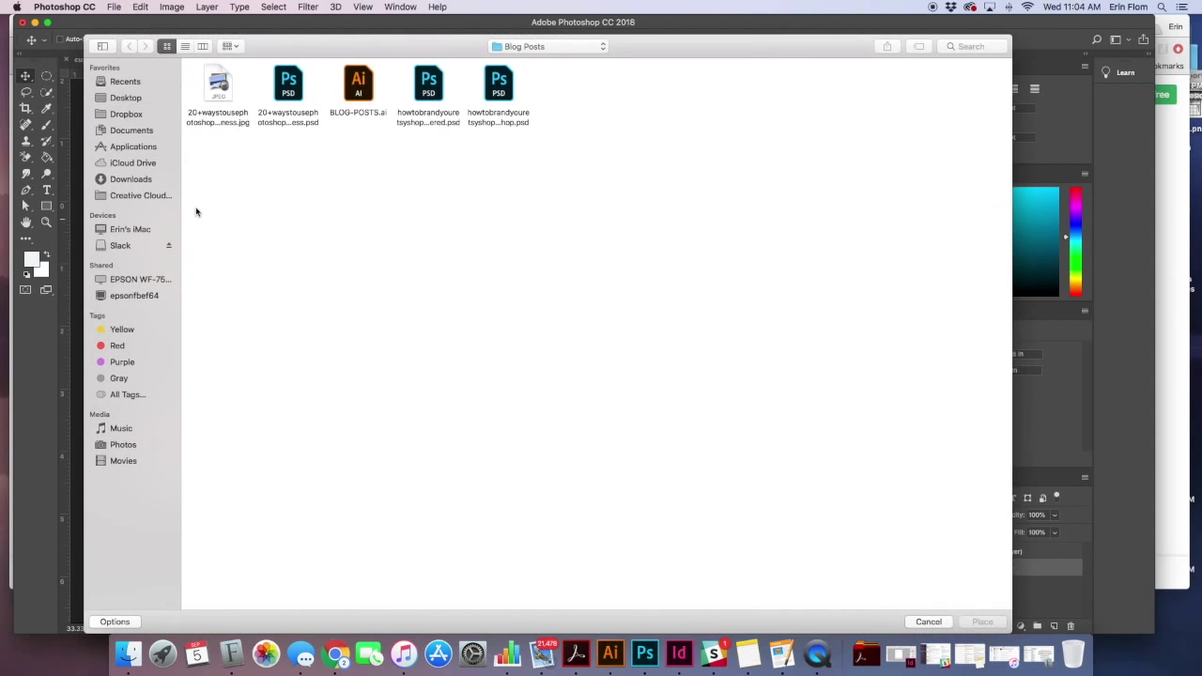
pyautogui.click(127, 101)
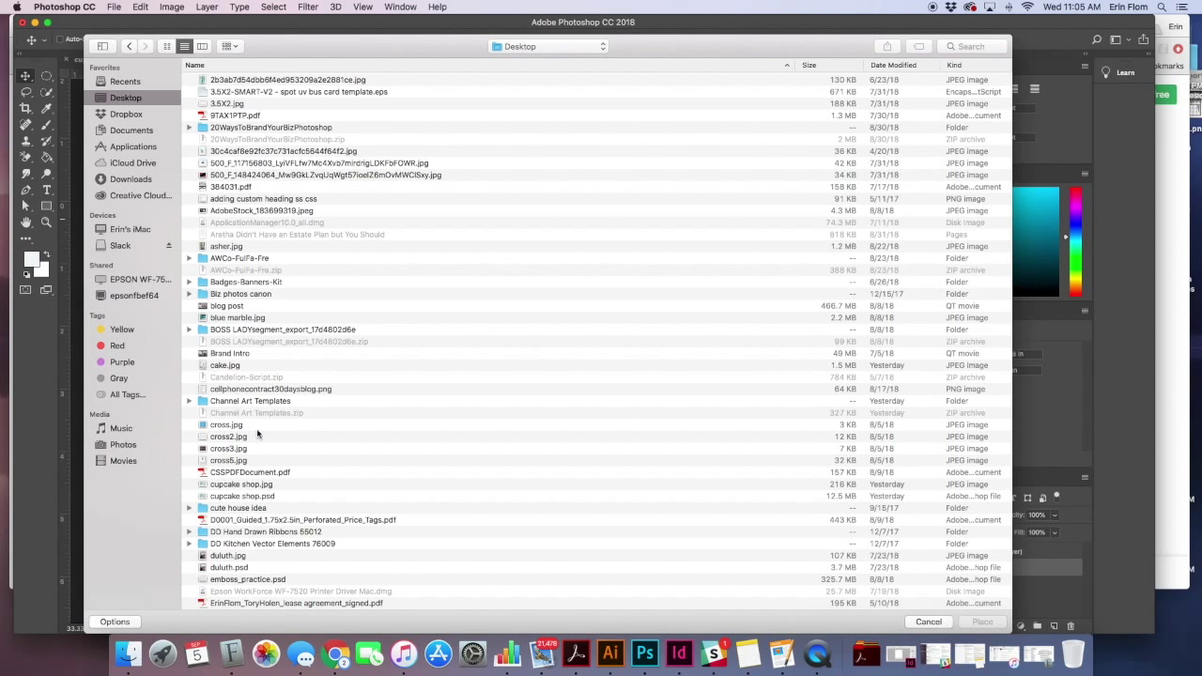
pyautogui.click(219, 367)
pyautogui.doubleClick(218, 368)
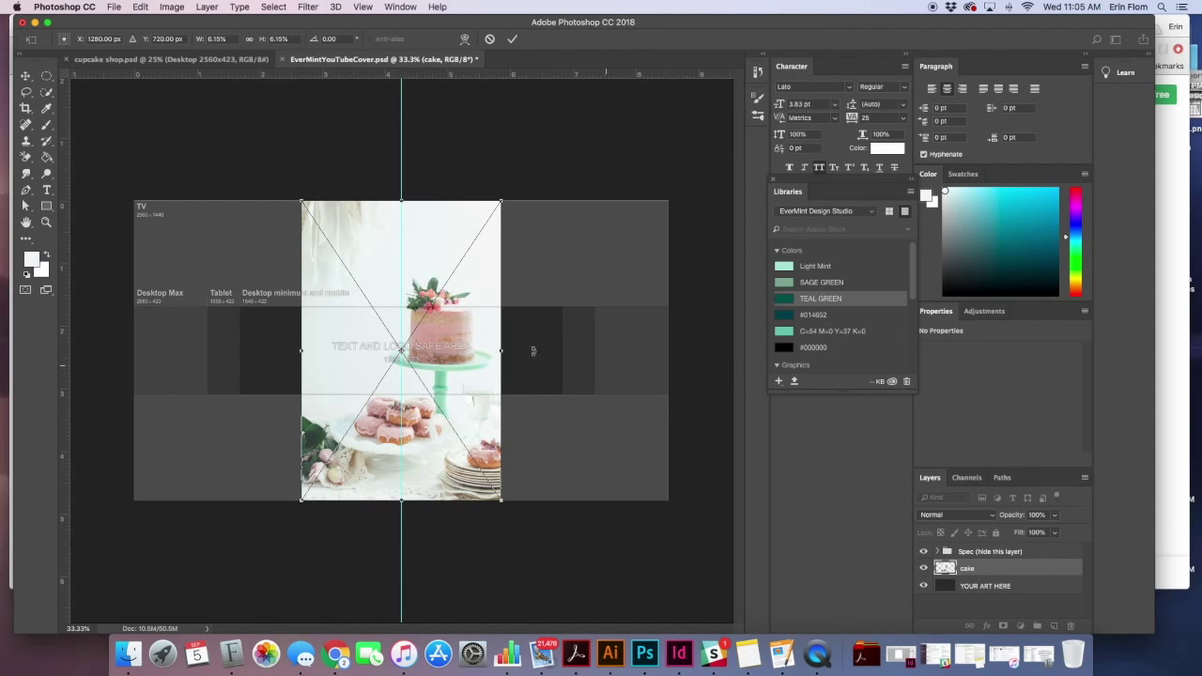
# Move the cake photo right of the canvas centre to about X 1611 px, Y 815 px, and commit the placement.
pyautogui.moveTo(460, 330); pyautogui.dragTo(503, 361)
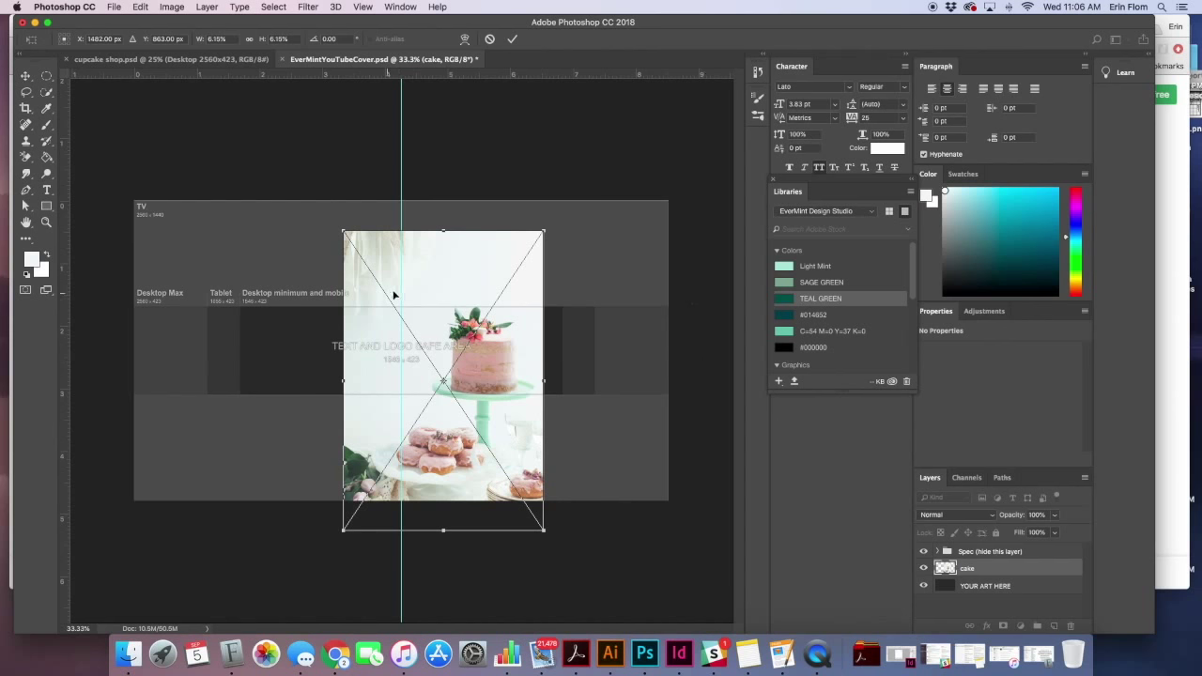
pyautogui.moveTo(527, 360); pyautogui.dragTo(572, 353)
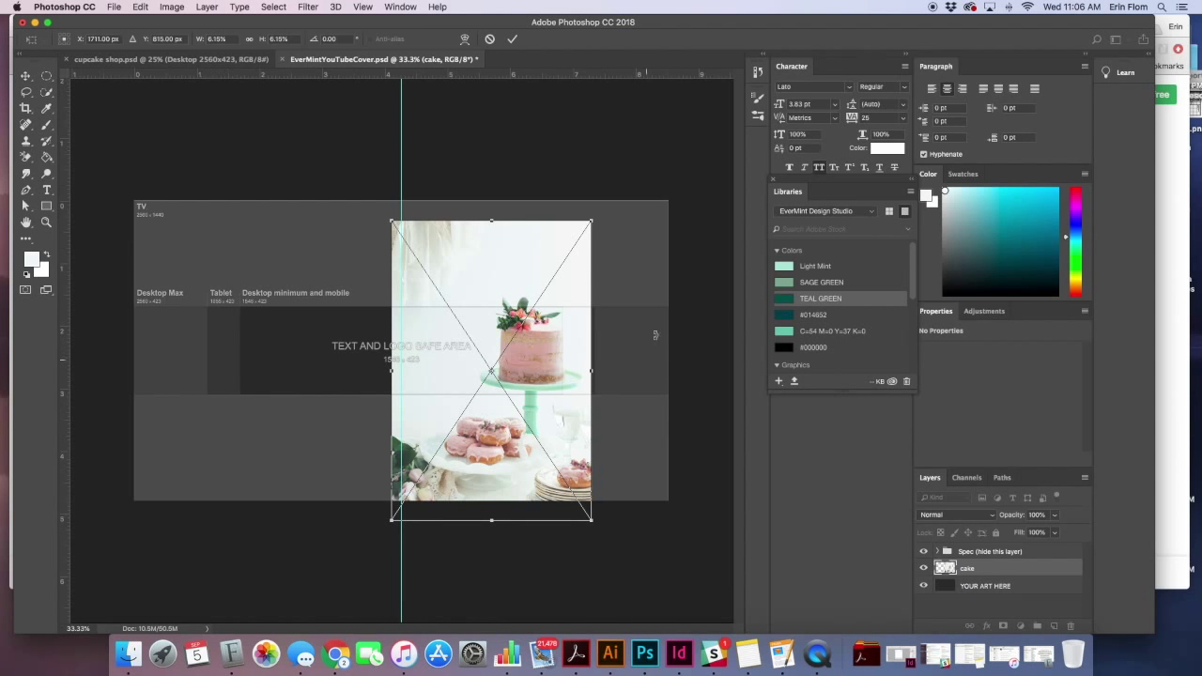
pyautogui.moveTo(547, 348); pyautogui.dragTo(530, 349)
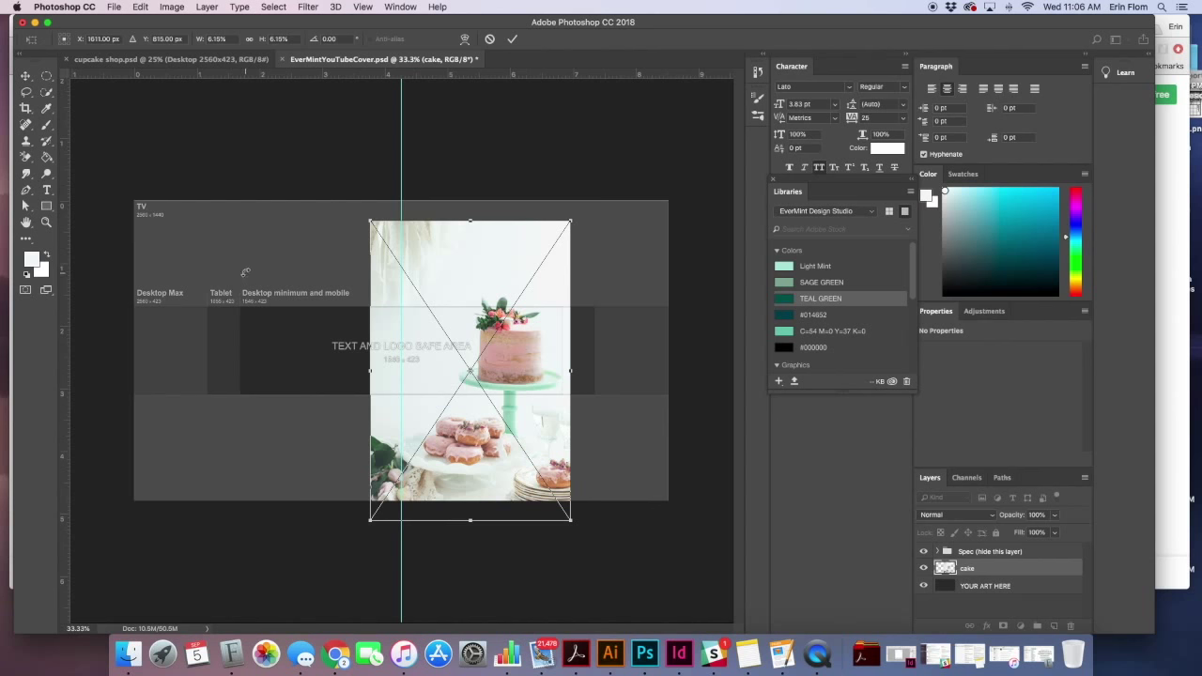
pyautogui.click(28, 77)
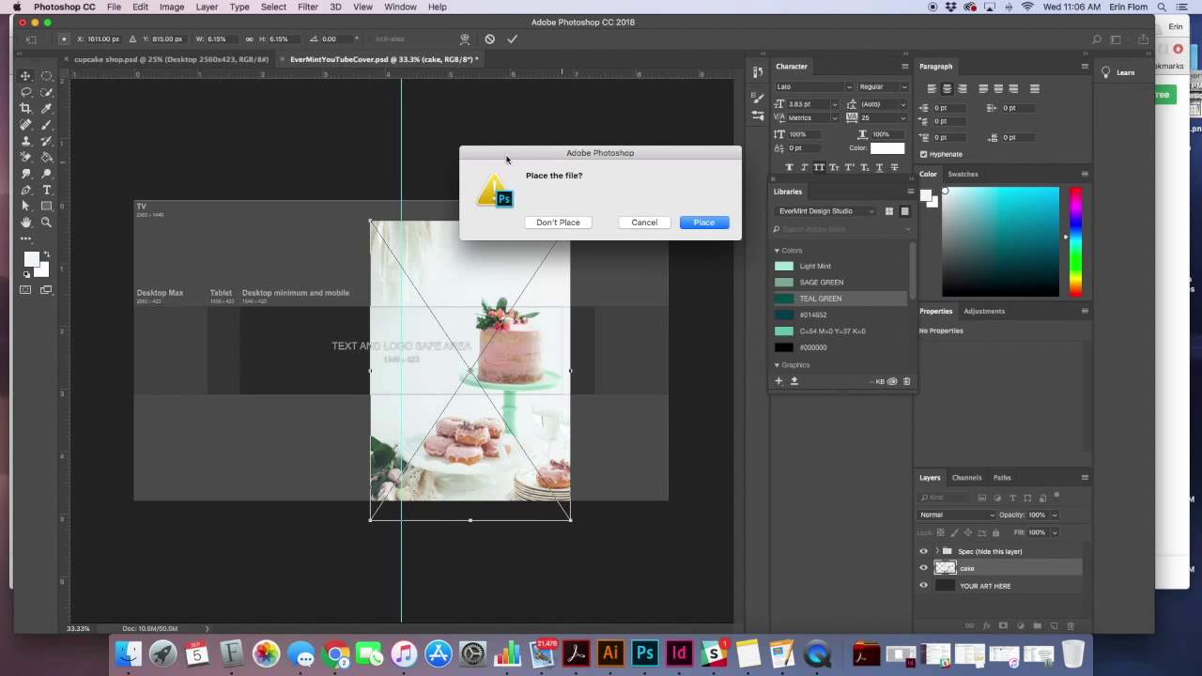
pyautogui.click(730, 225)
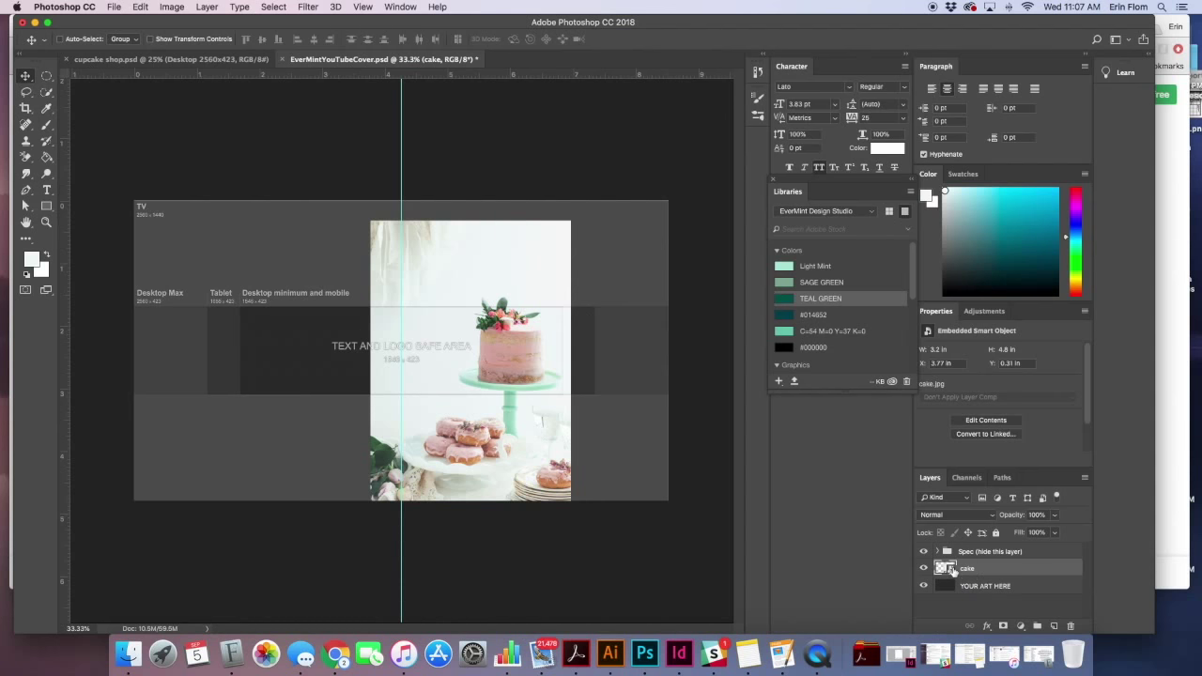
# Add a layer above the cake photo and draw a closed four-sided Pen path over the canvas's left side, slanting its right edge across the photo.
pyautogui.click(1053, 625)
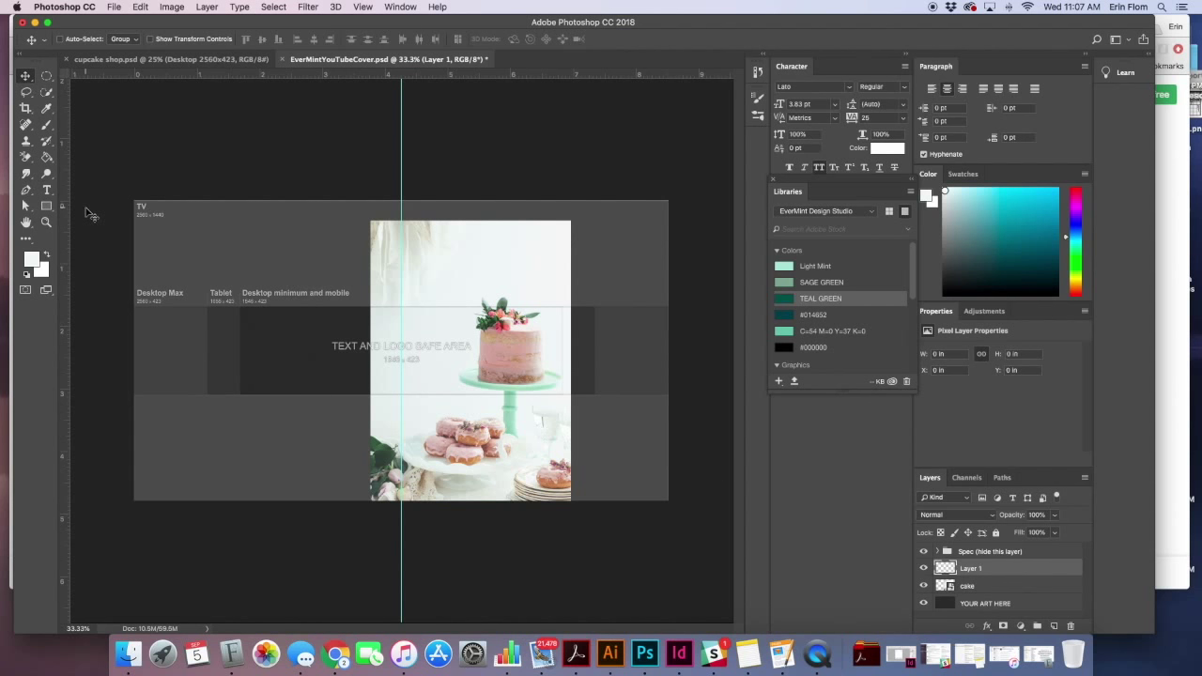
pyautogui.click(24, 193)
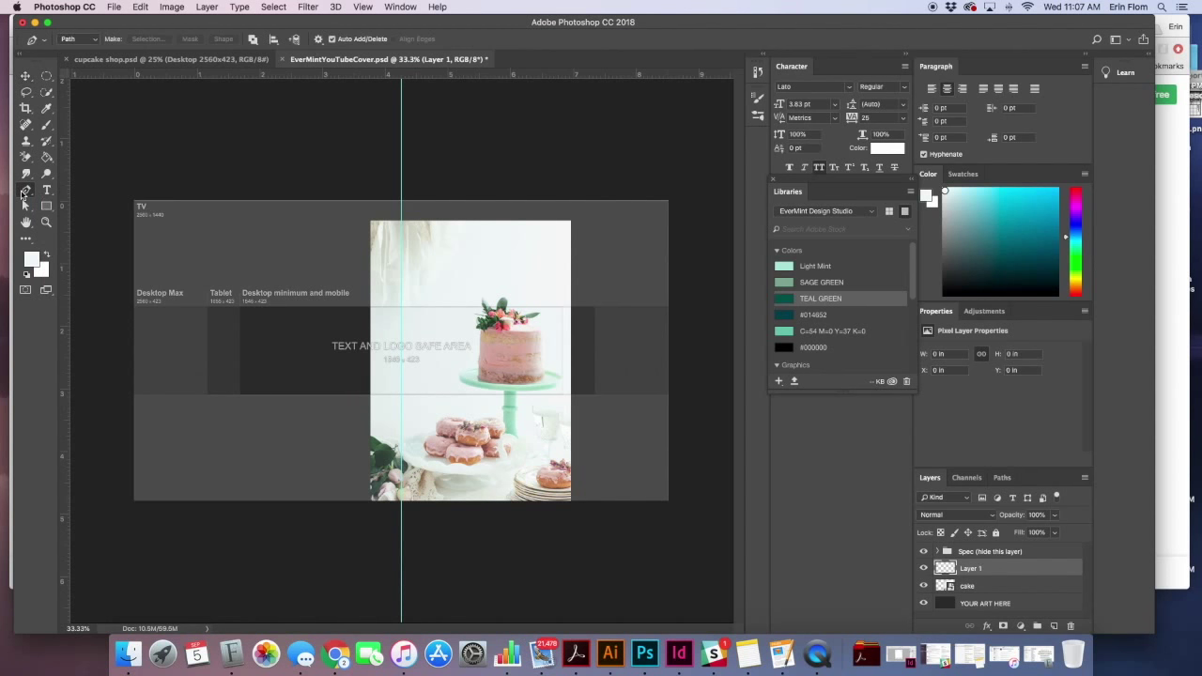
pyautogui.click(460, 198)
pyautogui.click(356, 519)
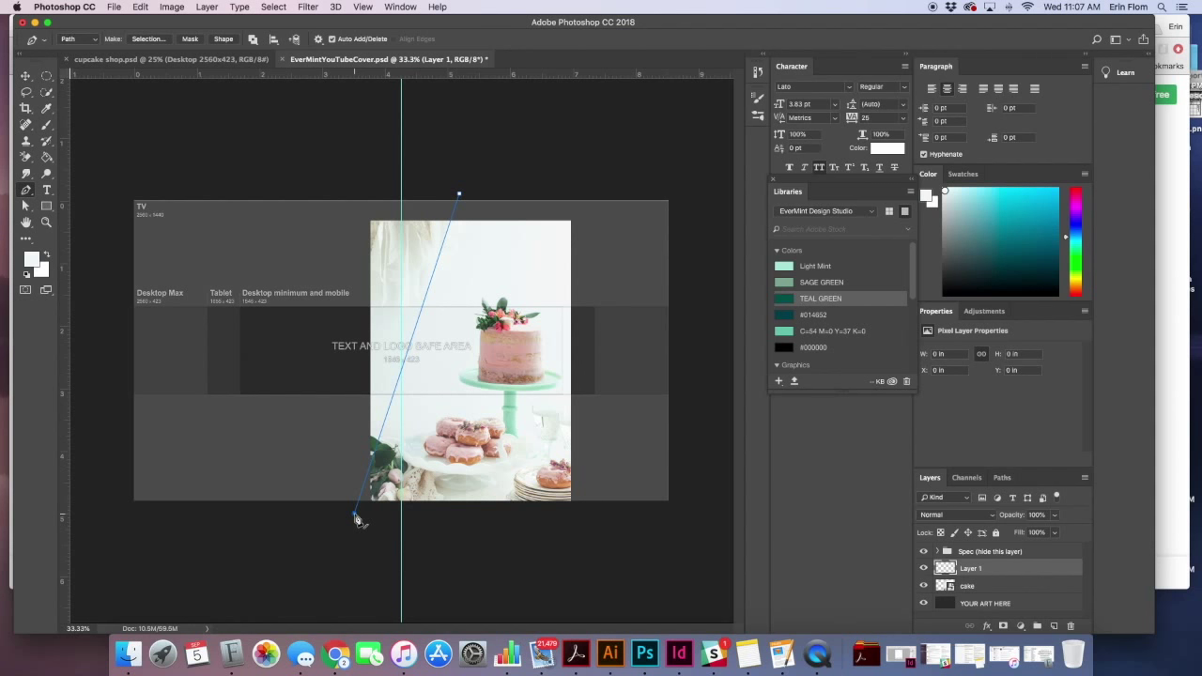
pyautogui.click(124, 515)
pyautogui.click(123, 190)
pyautogui.click(459, 194)
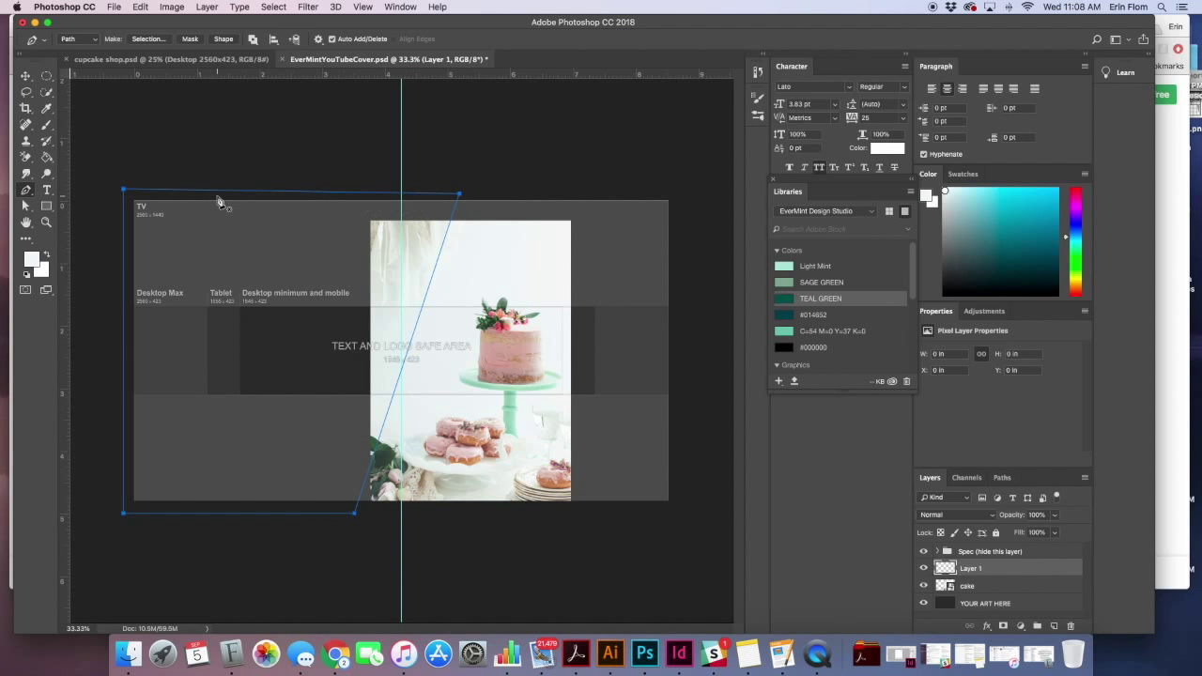
# Convert the slanted work path into a selection and return to the layer list with Layer 1 active.
pyautogui.click(27, 77)
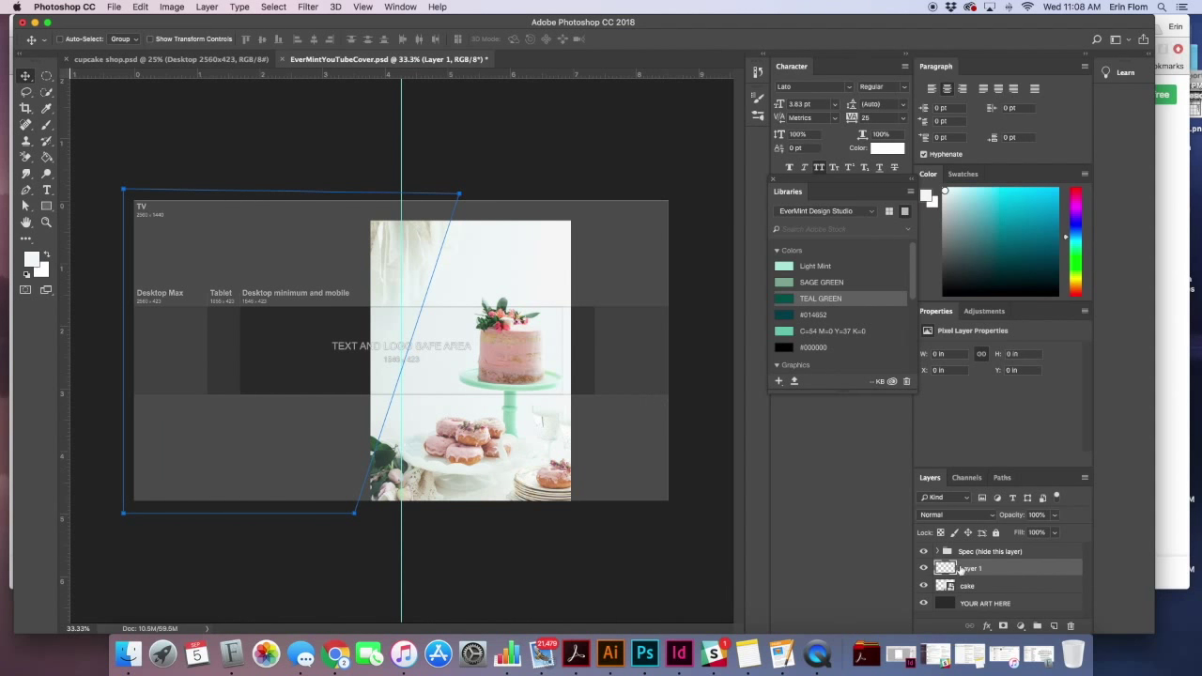
pyautogui.click(1003, 479)
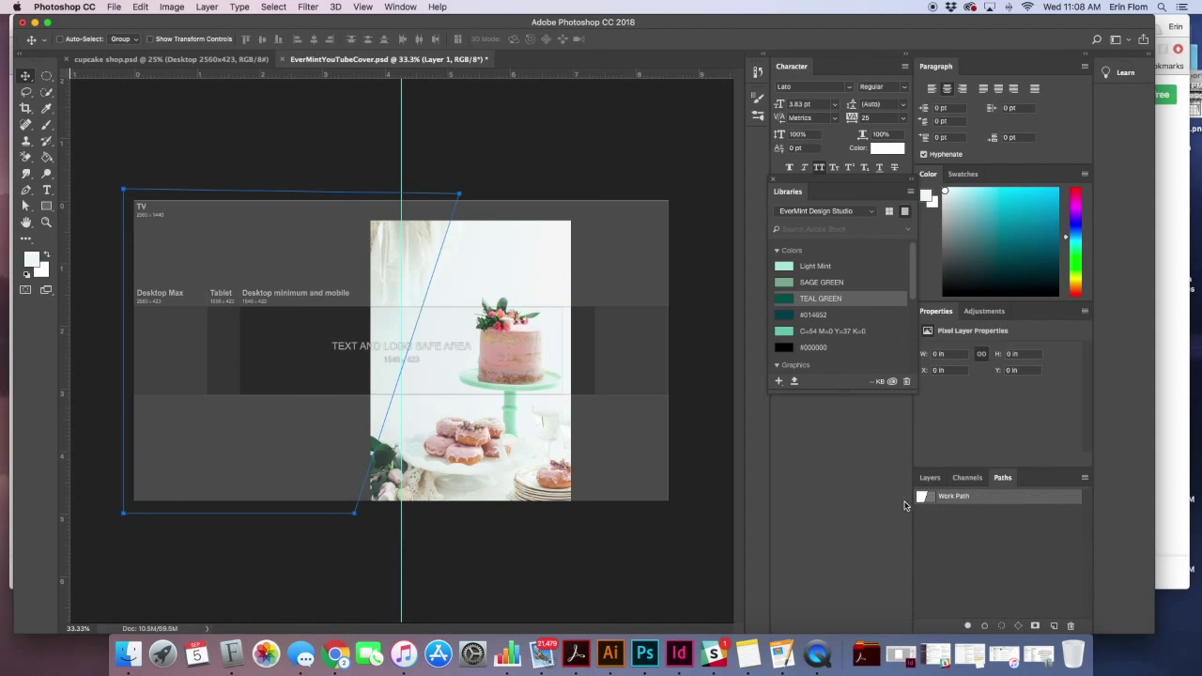
pyautogui.click(1002, 626)
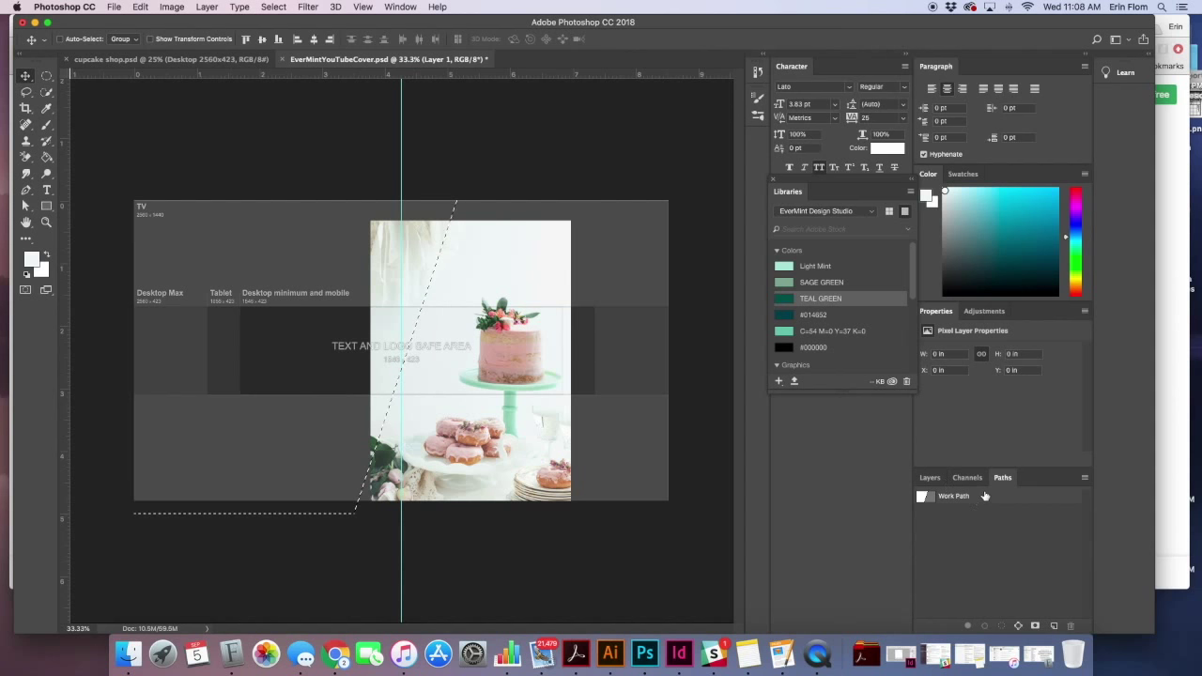
pyautogui.click(930, 479)
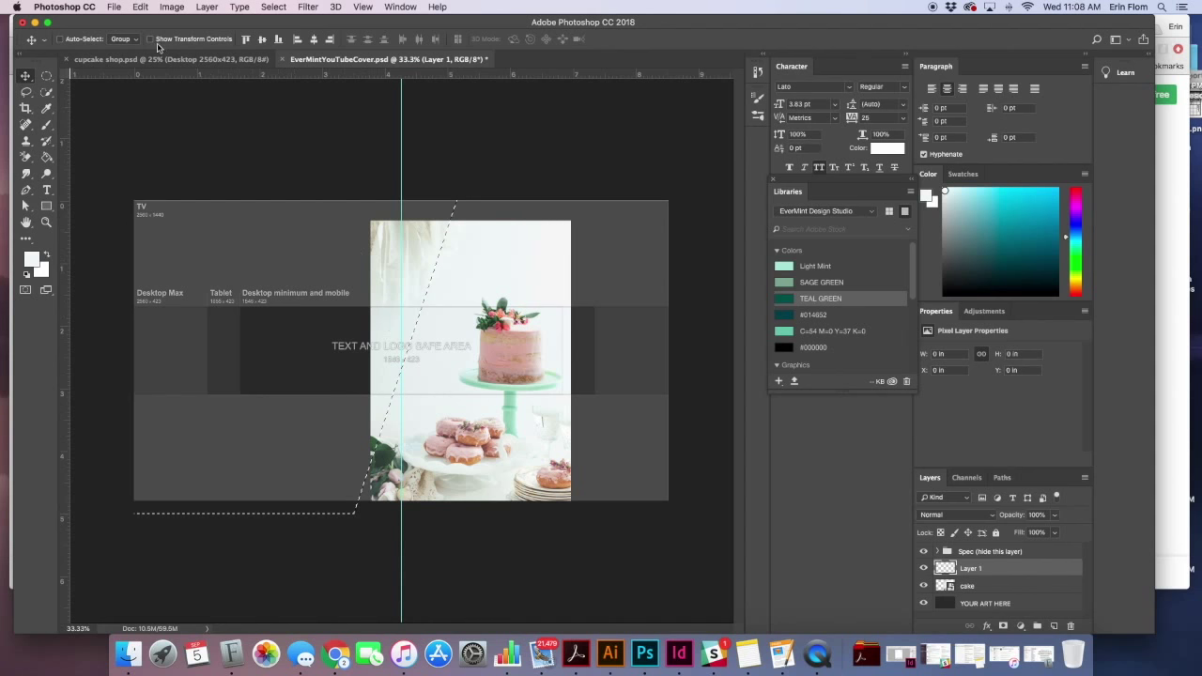
# Fill the selection on Layer 1 with a mint green sampled from the cake stand, in Normal mode at 100% opacity.
pyautogui.click(140, 8)
pyautogui.click(149, 206)
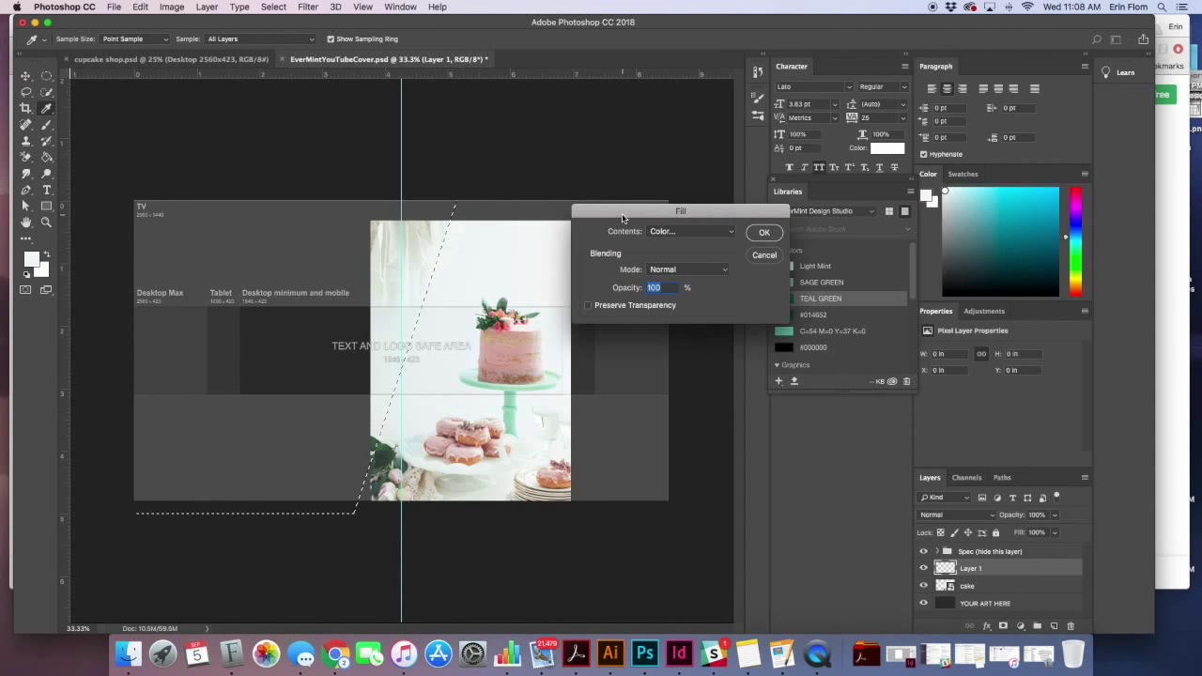
pyautogui.moveTo(623, 215); pyautogui.dragTo(645, 114)
pyautogui.click(706, 130)
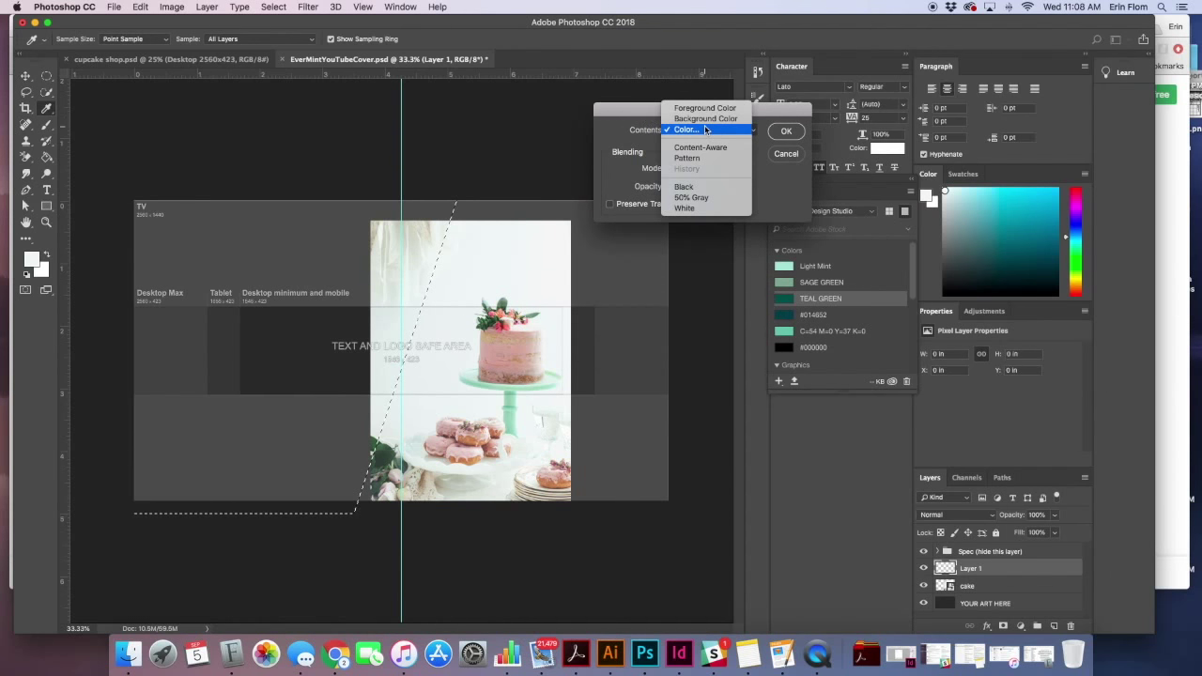
pyautogui.click(707, 130)
pyautogui.moveTo(584, 87); pyautogui.dragTo(427, 92)
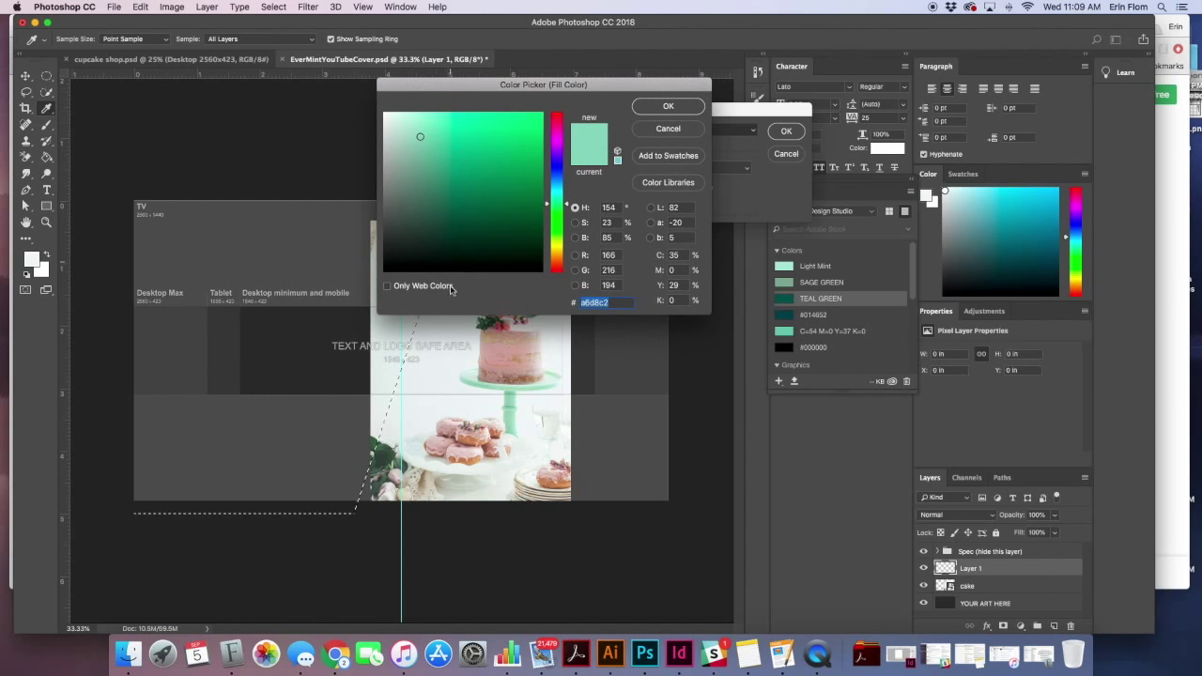
pyautogui.click(495, 350)
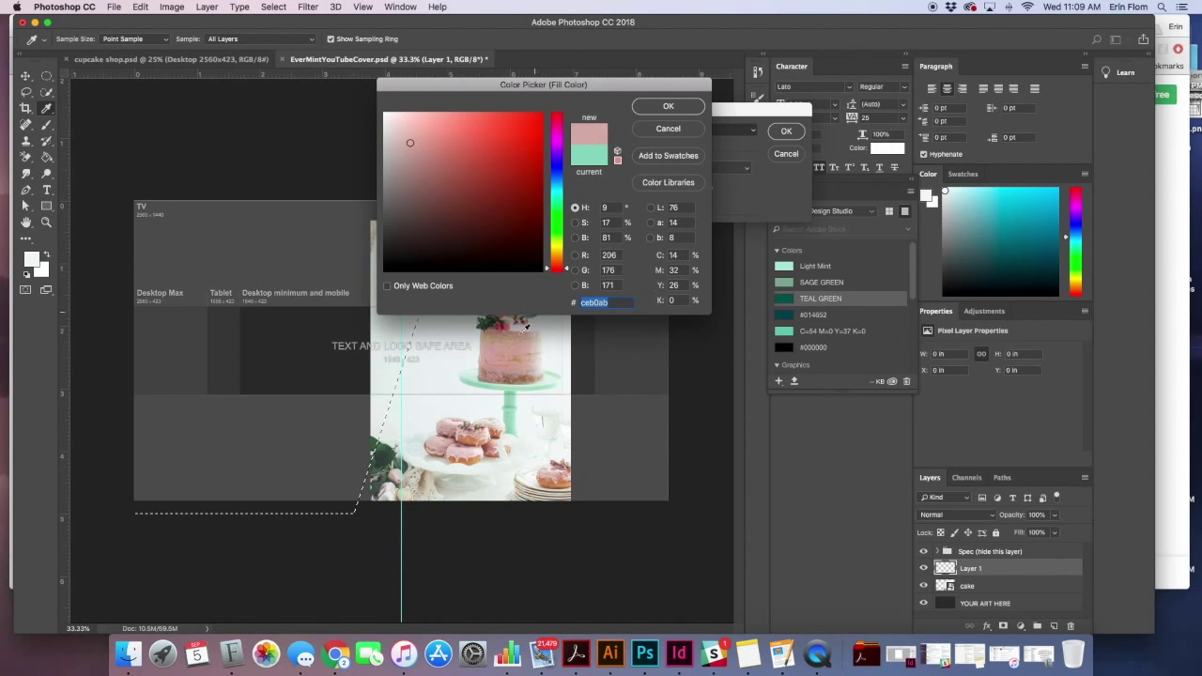
pyautogui.click(511, 393)
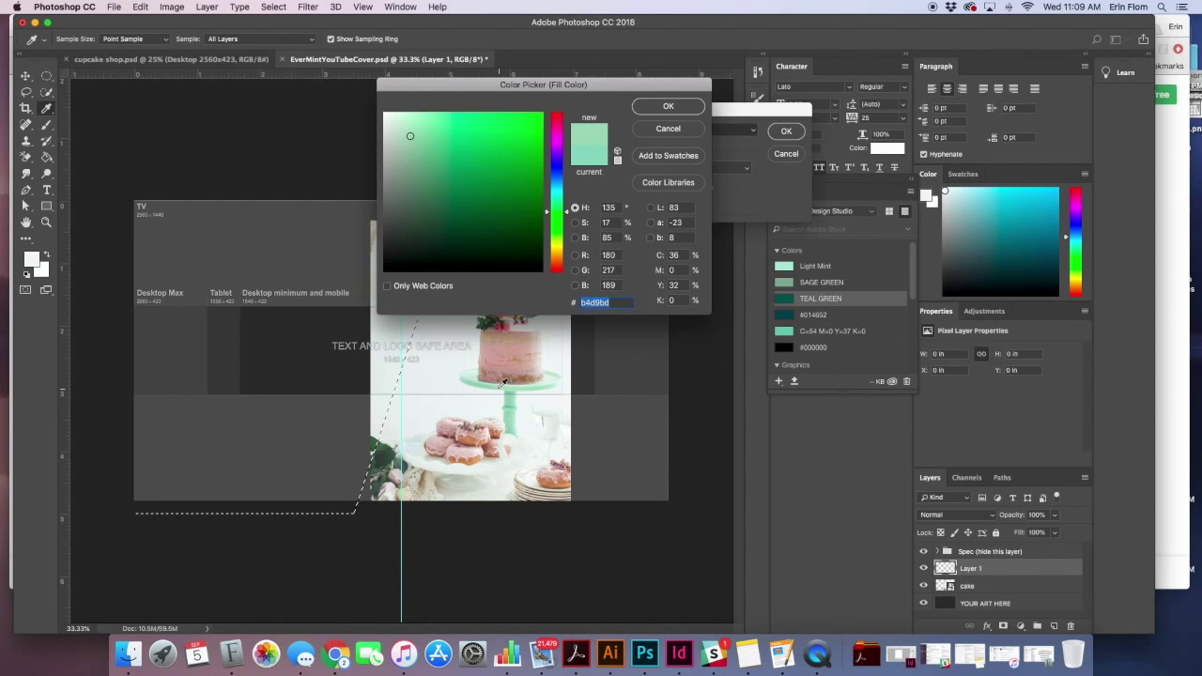
pyautogui.click(487, 385)
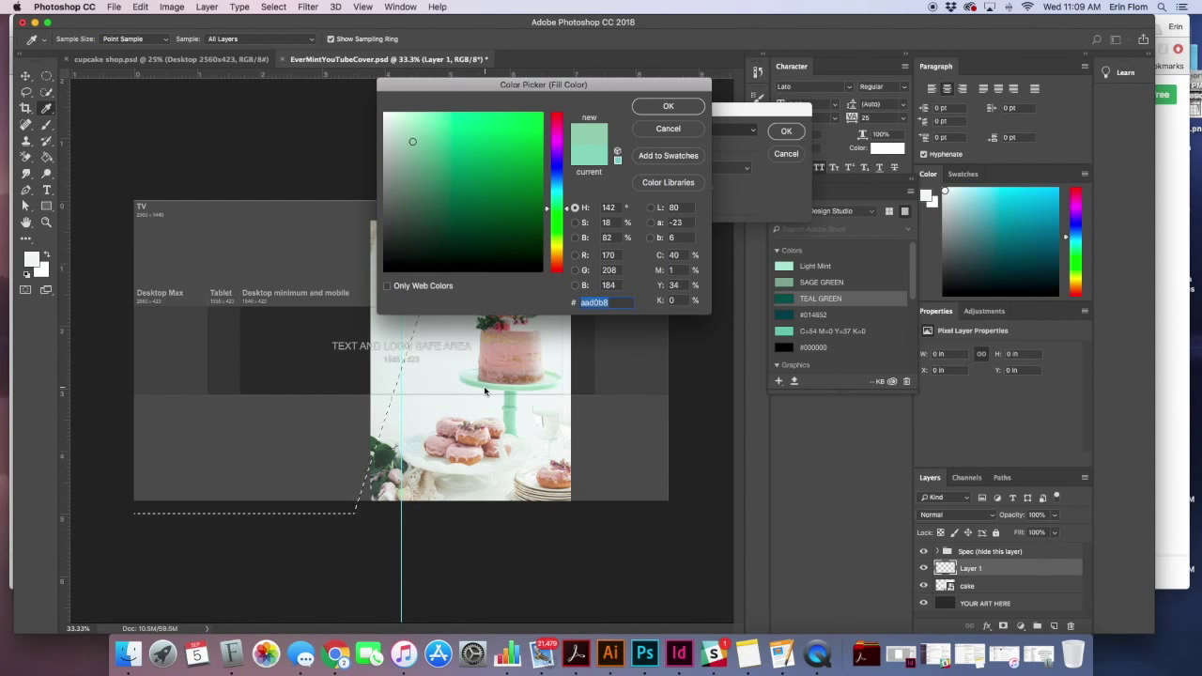
pyautogui.click(515, 395)
pyautogui.click(657, 110)
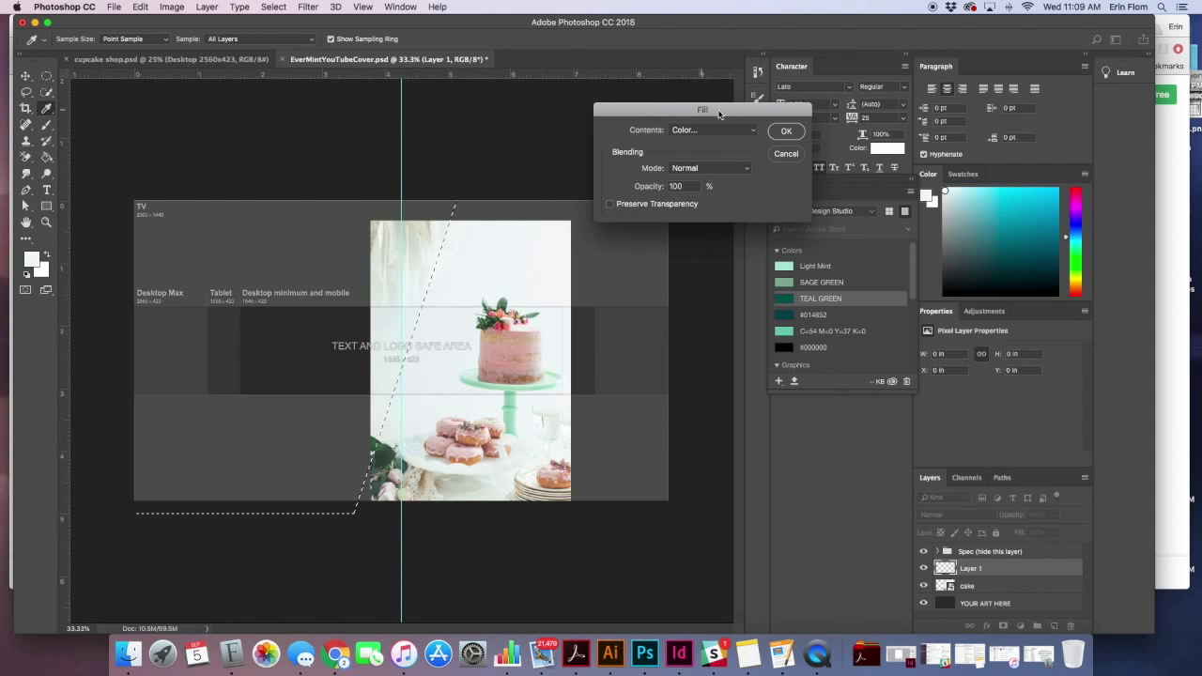
pyautogui.click(786, 130)
pyautogui.press('v')
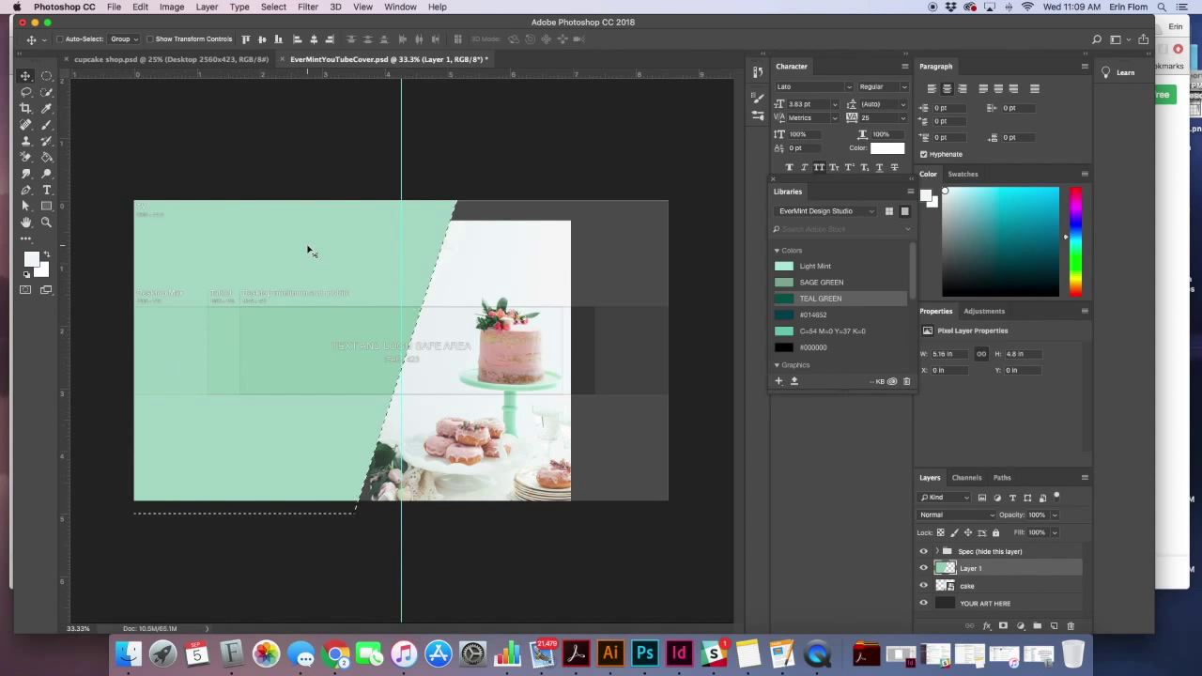
# Deselect, and duplicate the mint shape with the copy offset about 0.47 in to the right.
pyautogui.press('super+d')
pyautogui.moveTo(359, 414); pyautogui.dragTo(385, 414)
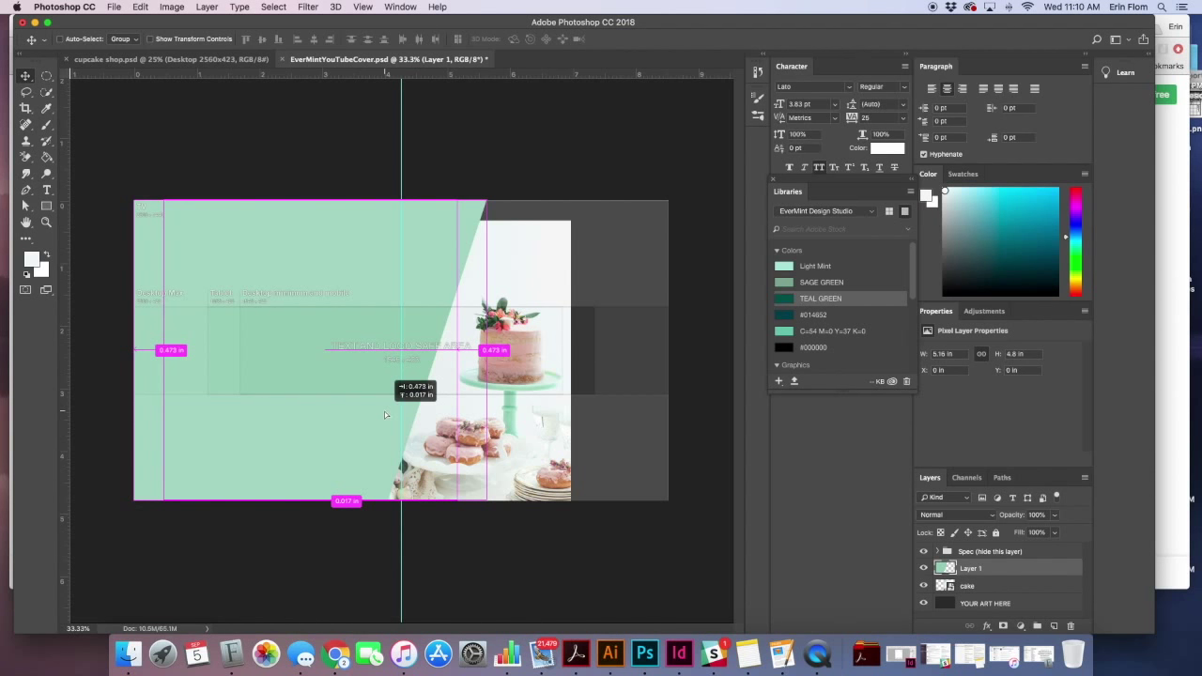
pyautogui.moveTo(384, 412); pyautogui.dragTo(384, 411)
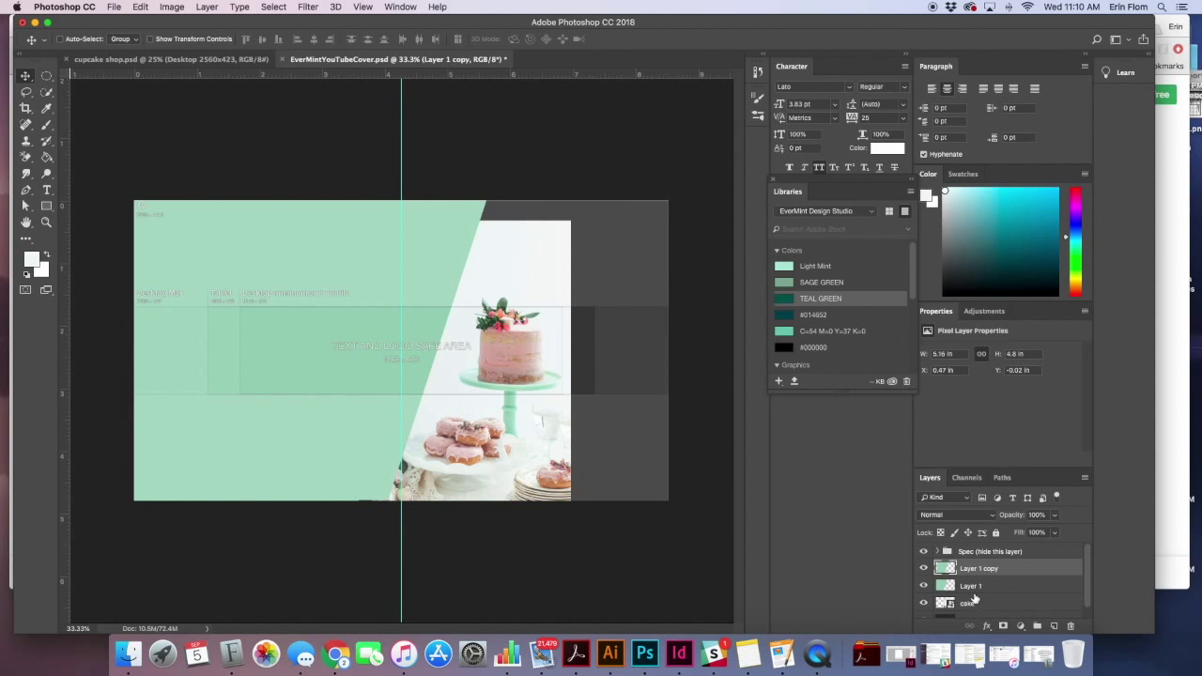
# Place the copied mint shape beneath Layer 1 and lower its opacity to 37%.
pyautogui.moveTo(979, 570); pyautogui.dragTo(977, 593)
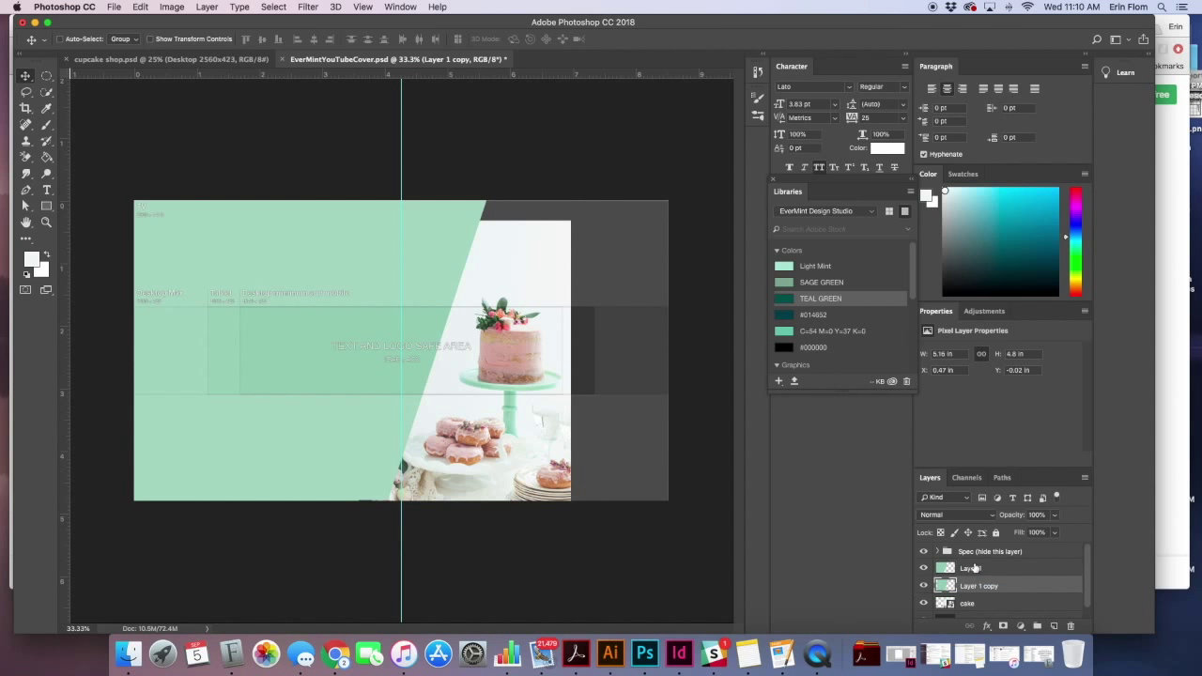
pyautogui.moveTo(977, 586)
pyautogui.mouseDown()
pyautogui.moveTo(976, 561)
pyautogui.moveTo(968, 594)
pyautogui.mouseUp()
pyautogui.click(1055, 515)
pyautogui.click(1041, 533)
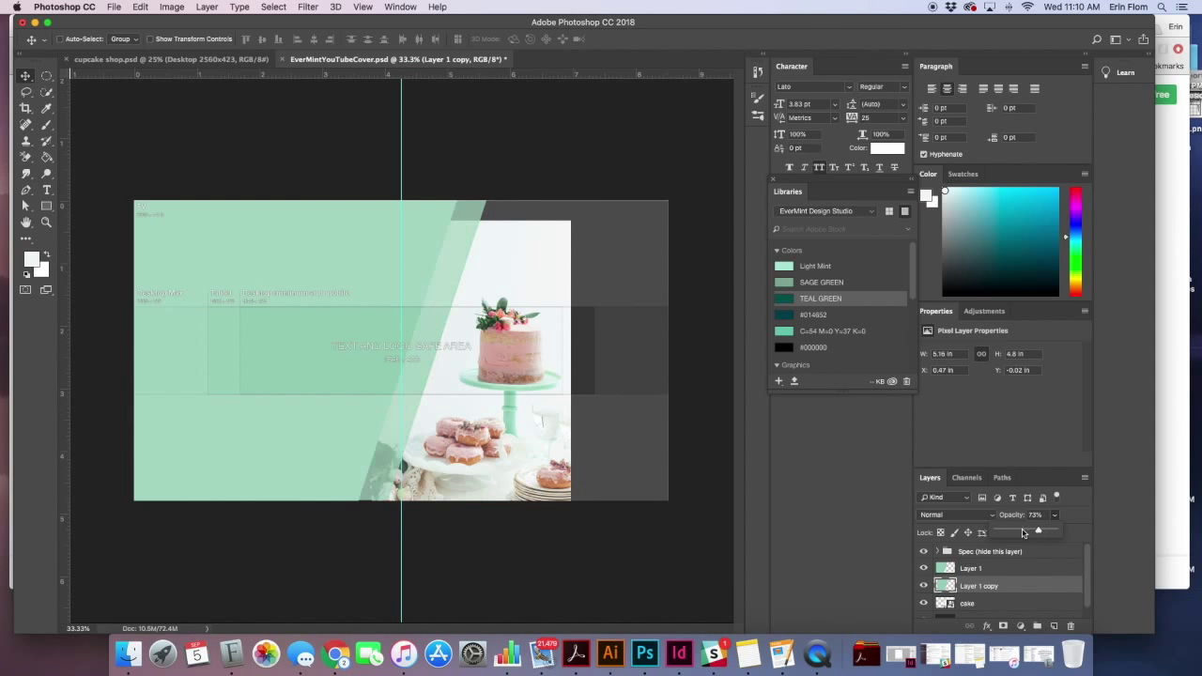
pyautogui.click(1005, 533)
pyautogui.click(1019, 532)
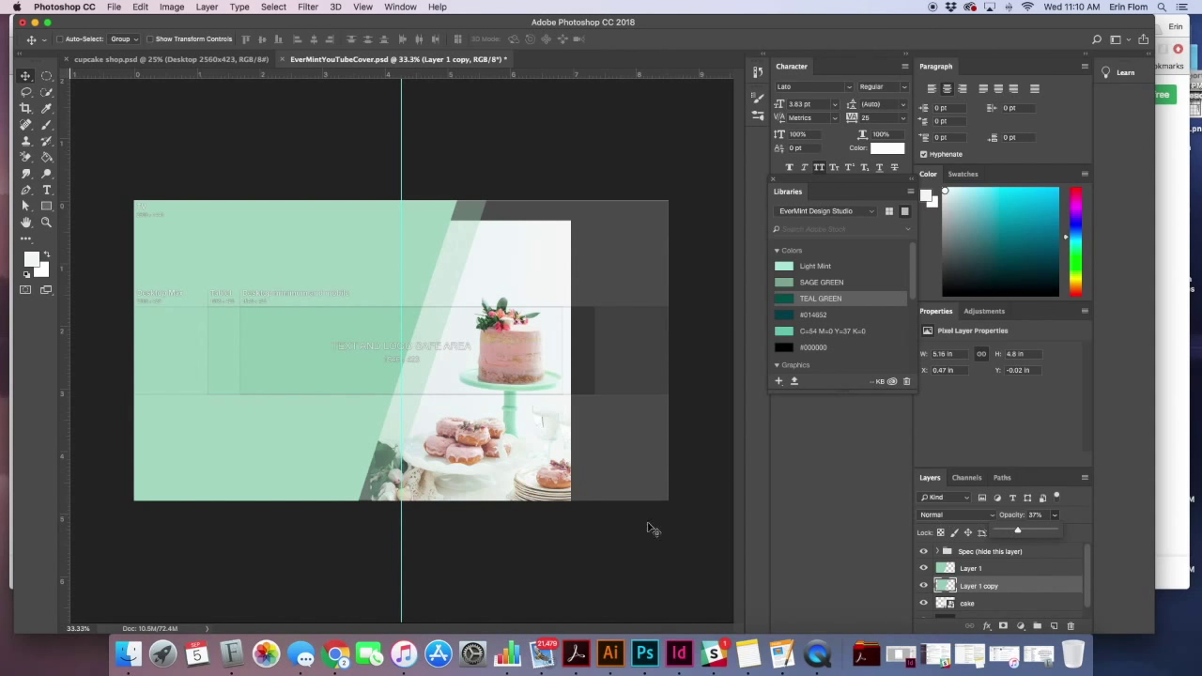
pyautogui.click(954, 590)
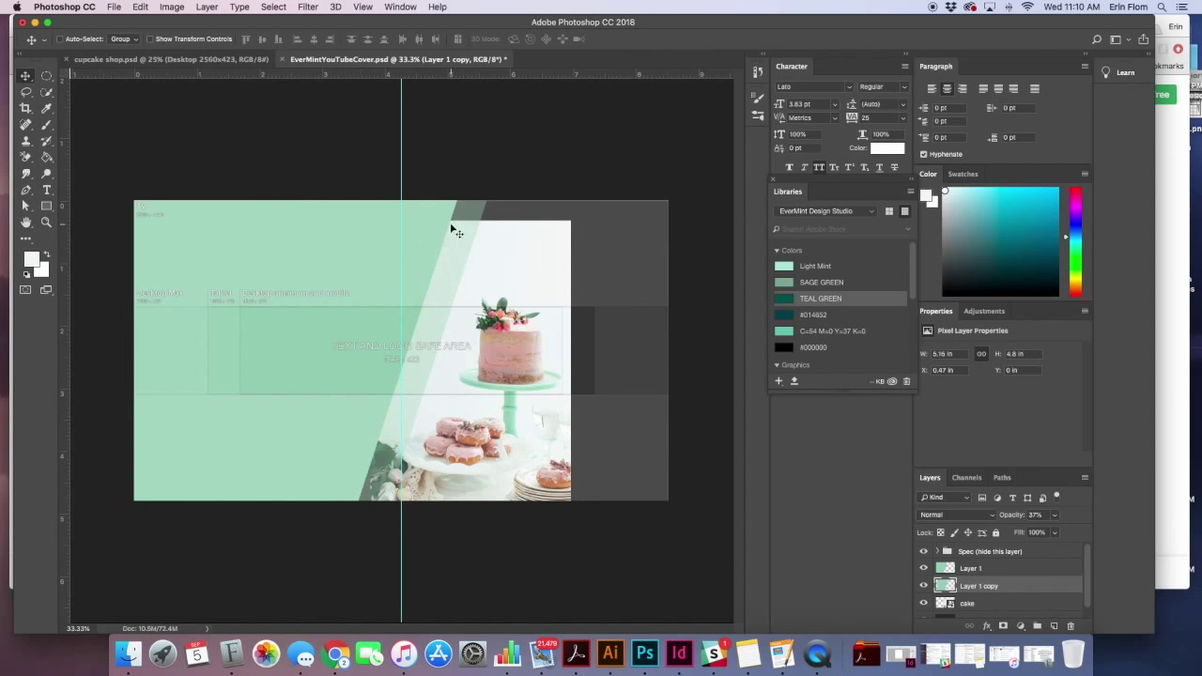
# Apply a Color Overlay in white #fefefe at 100% opacity to the YOUR ART HERE layer.
pyautogui.scroll(-1, 995, 583)
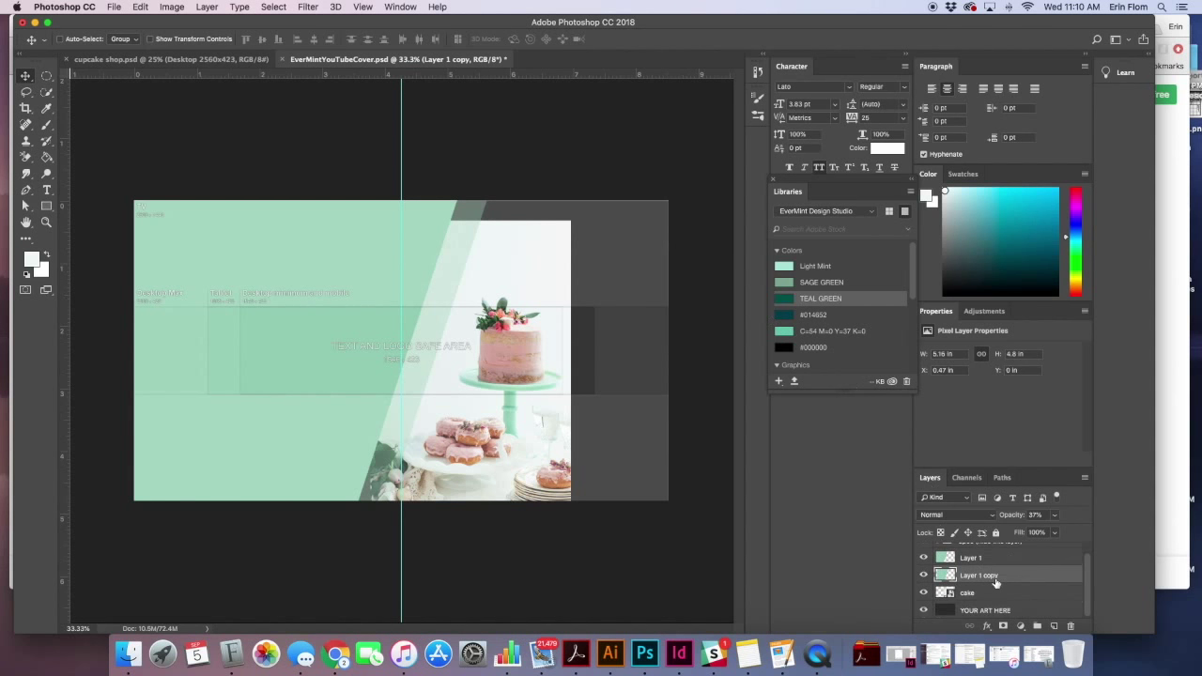
pyautogui.click(1001, 610)
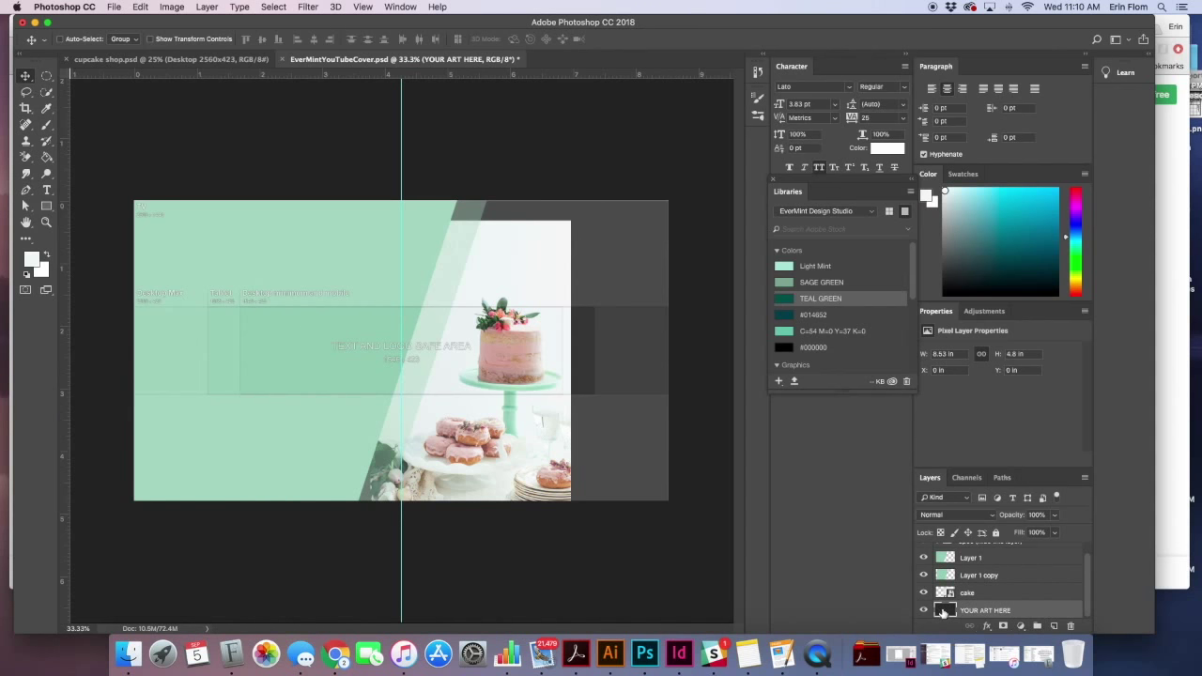
pyautogui.doubleClick(944, 611)
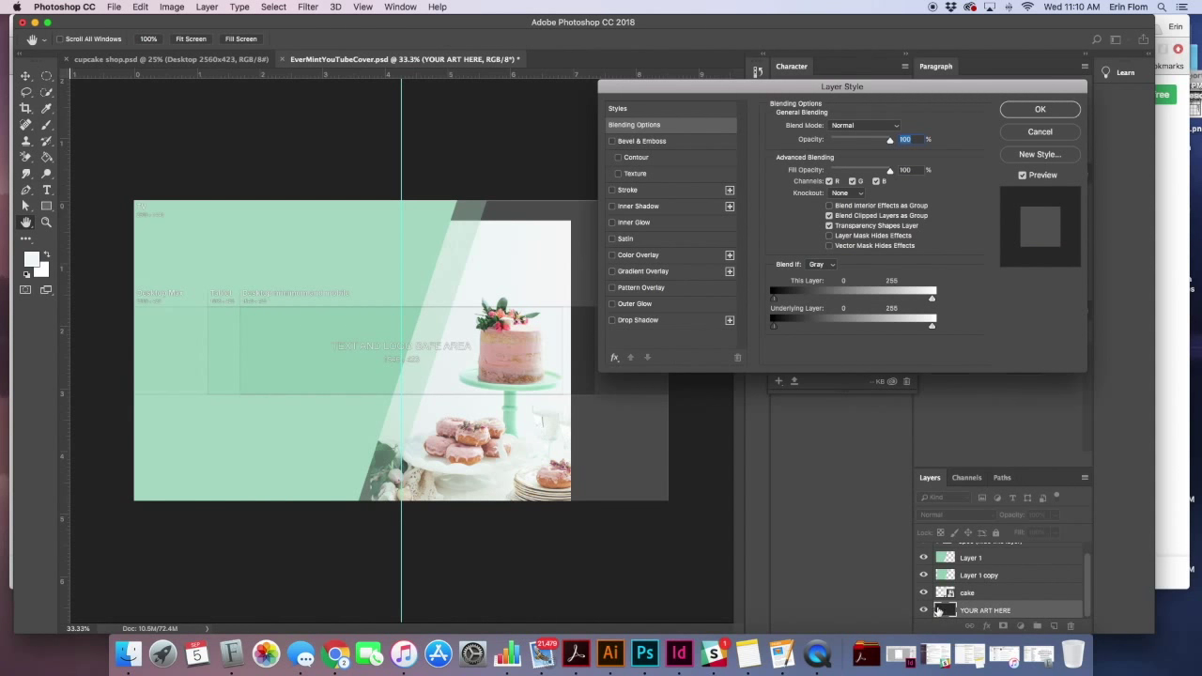
pyautogui.click(1059, 134)
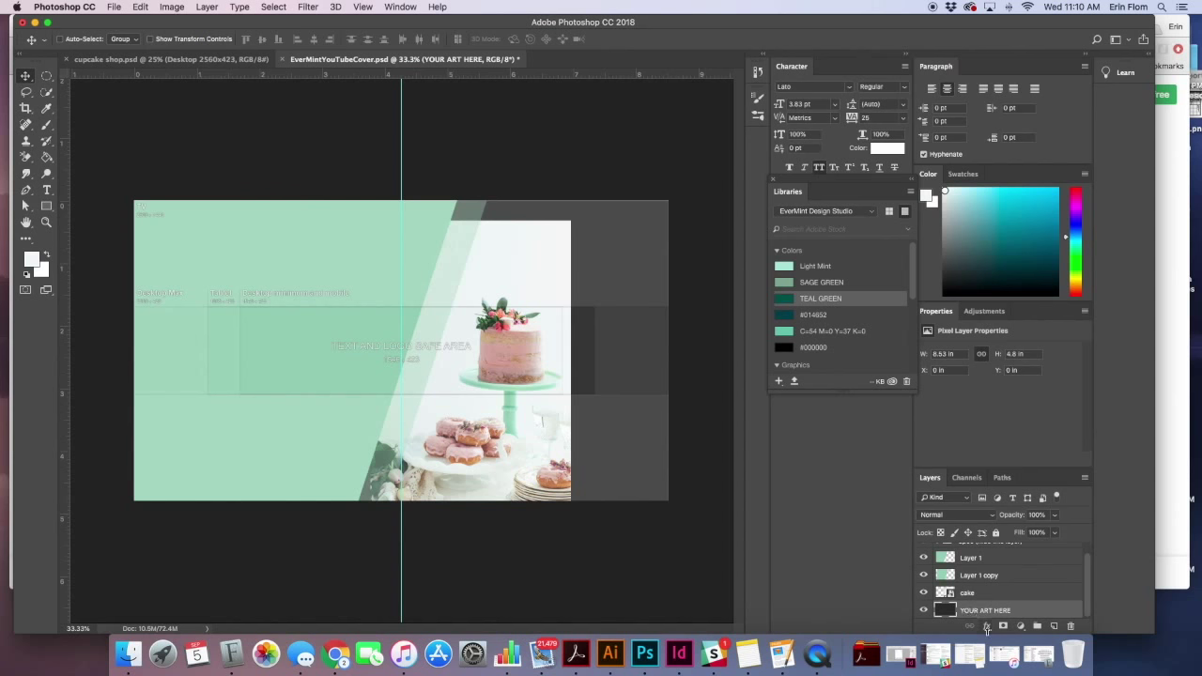
pyautogui.click(989, 629)
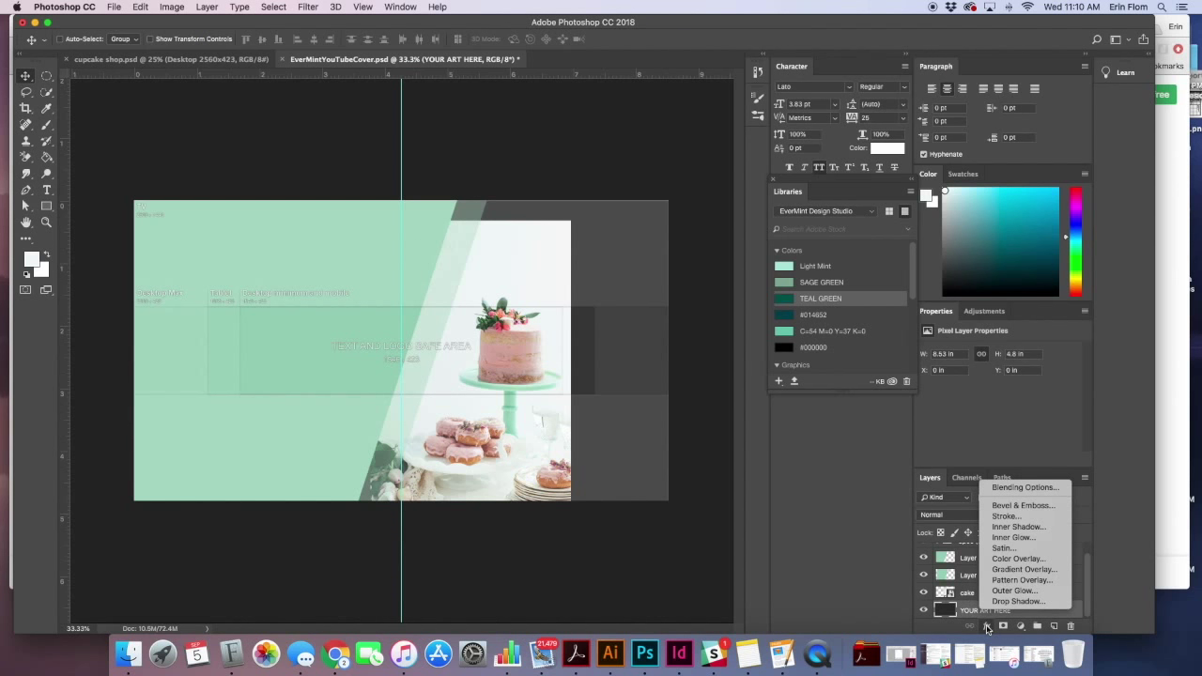
pyautogui.click(1018, 565)
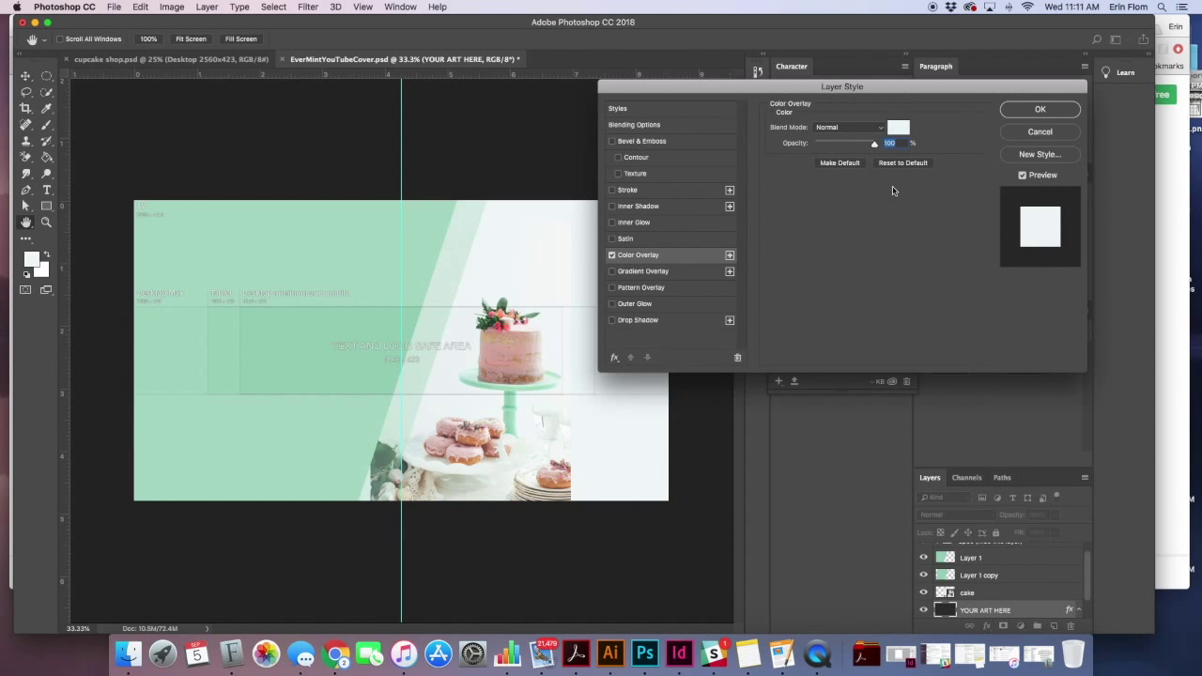
pyautogui.click(898, 128)
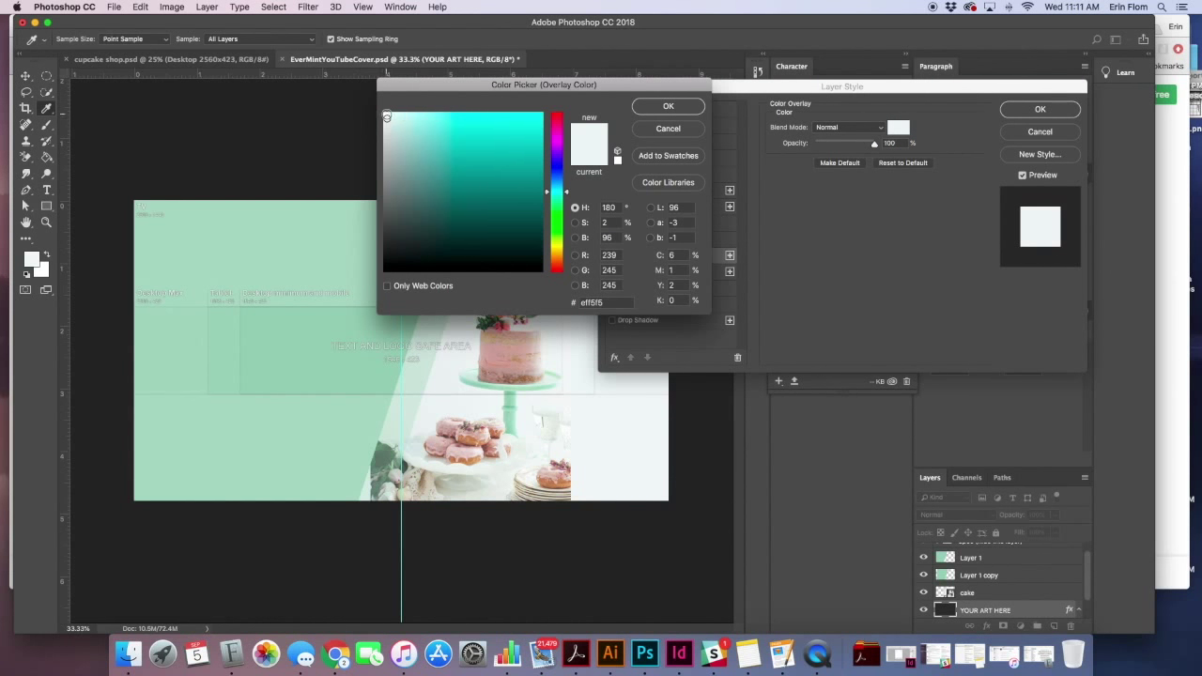
pyautogui.click(386, 113)
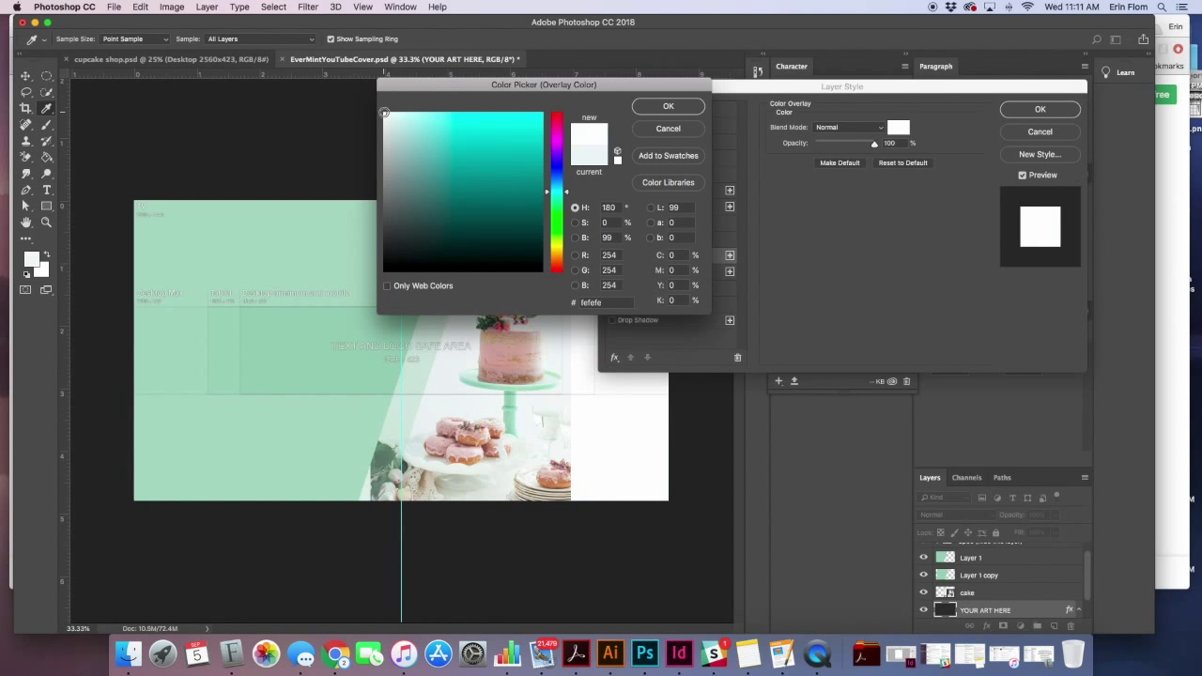
pyautogui.click(667, 106)
pyautogui.click(1052, 111)
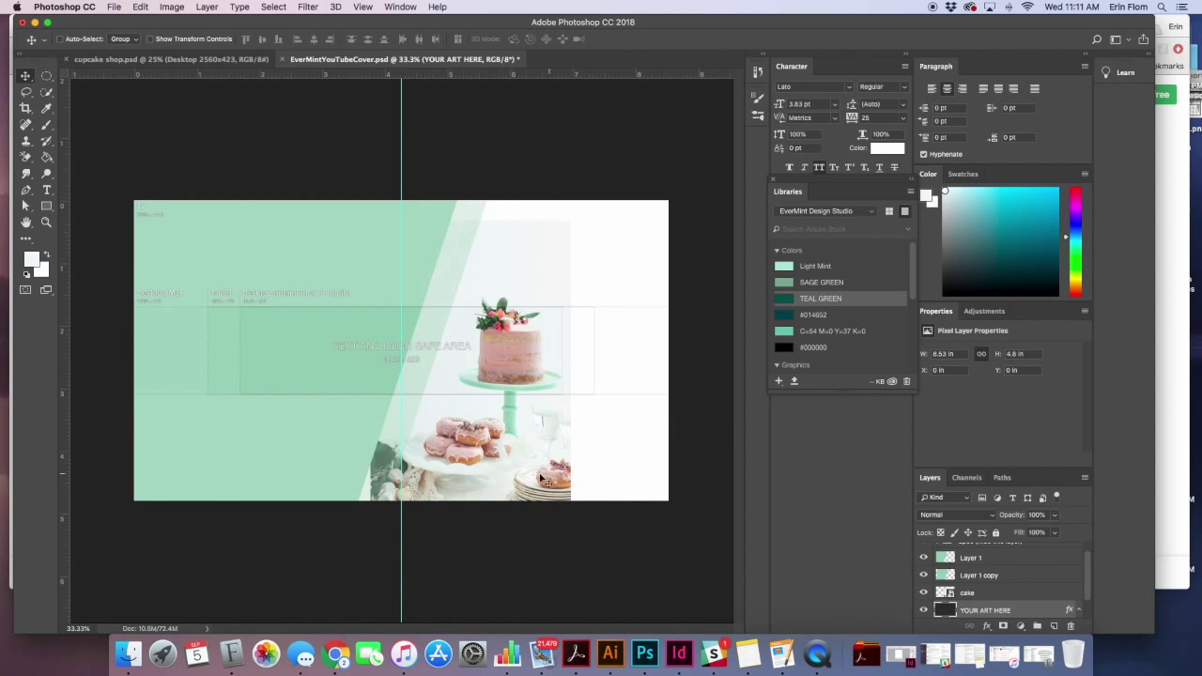
# Change the YOUR ART HERE layer's Color Overlay to the off-white #f4f7f7 sampled from the photo's background.
pyautogui.scroll(-1, 1013, 605)
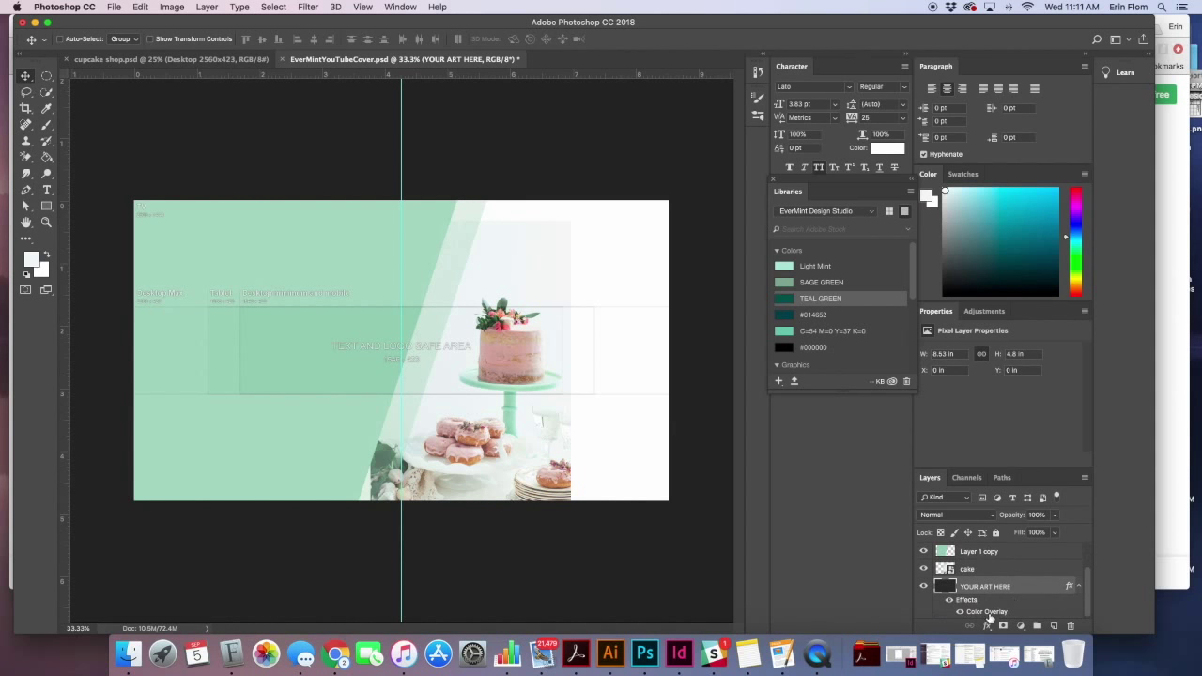
pyautogui.doubleClick(982, 613)
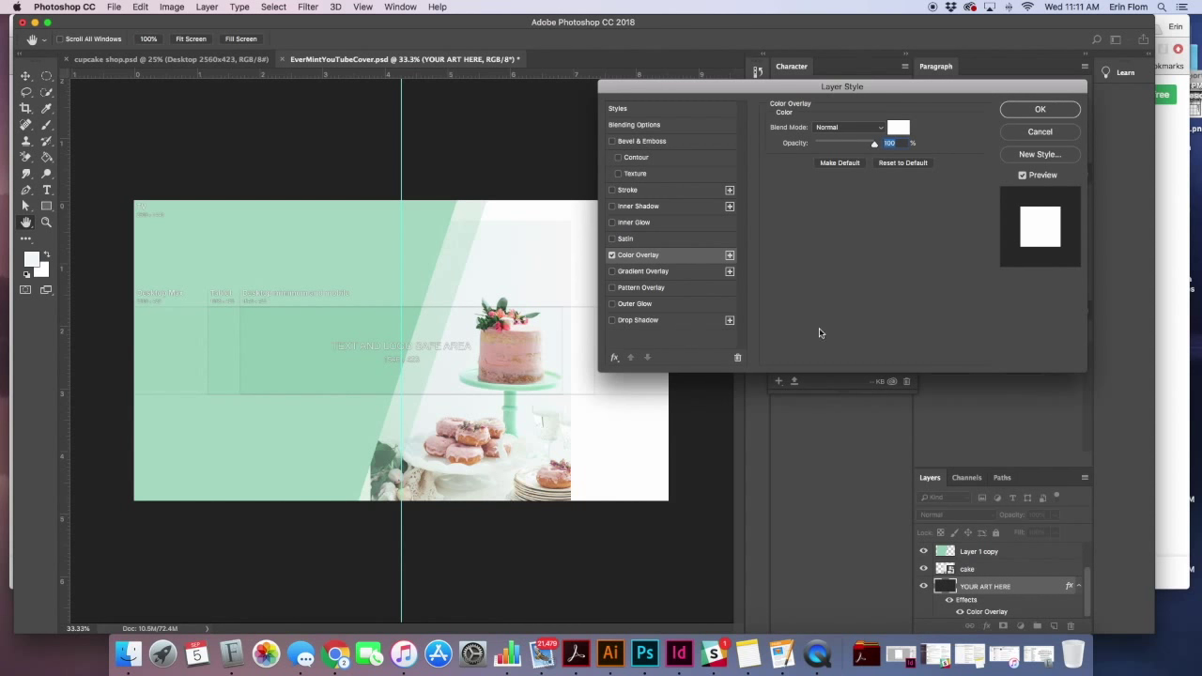
pyautogui.click(901, 128)
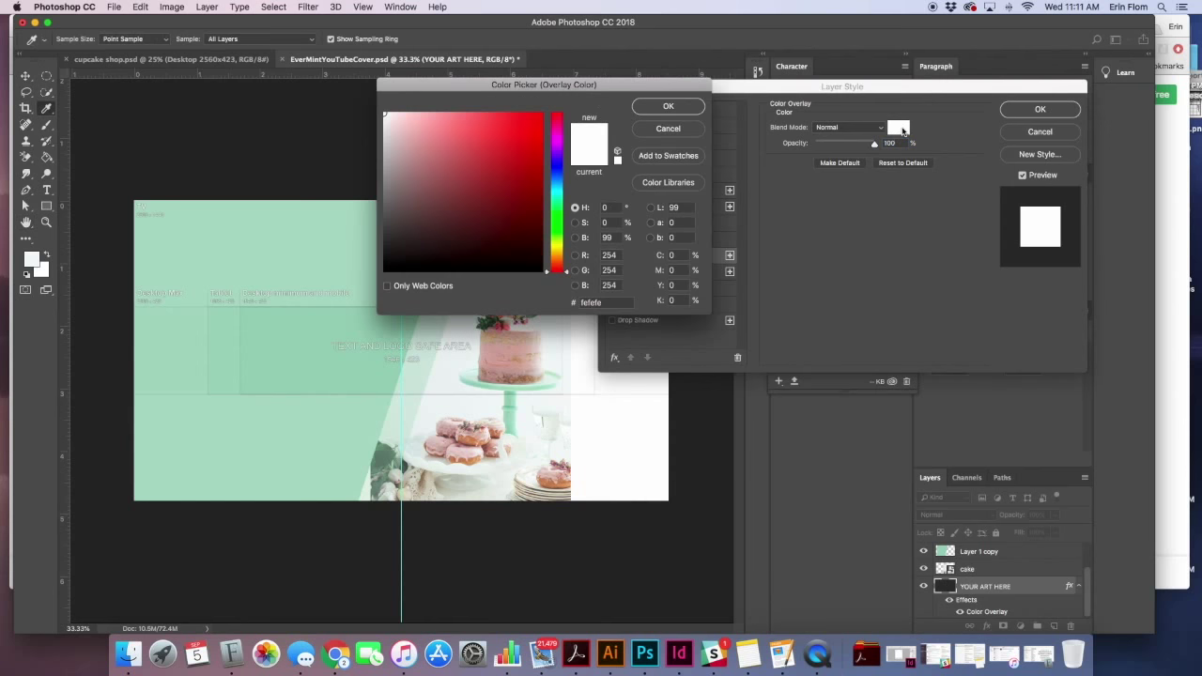
pyautogui.moveTo(511, 85); pyautogui.dragTo(463, 22)
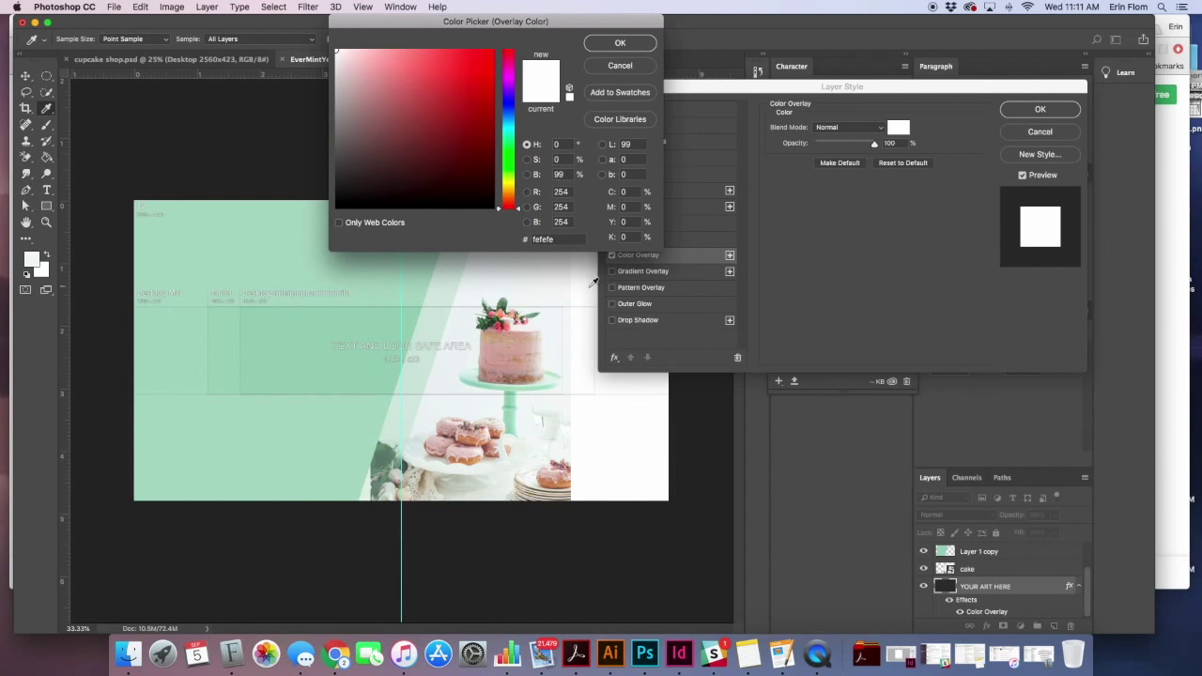
pyautogui.click(517, 273)
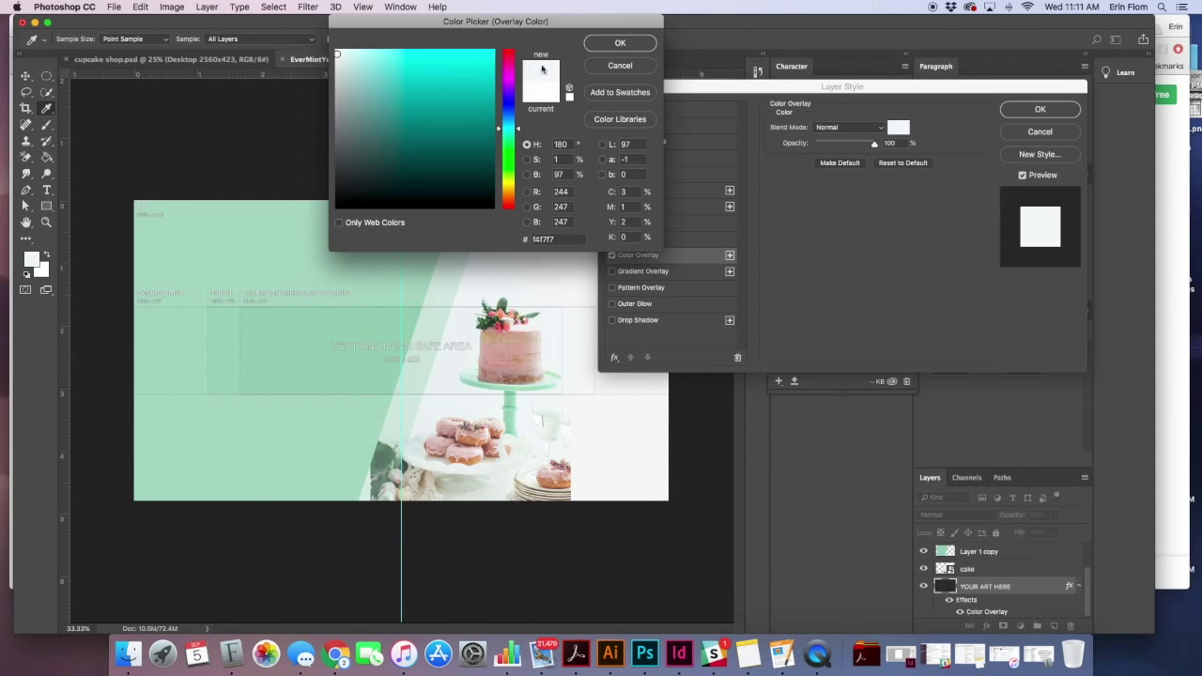
pyautogui.click(625, 45)
pyautogui.click(1040, 110)
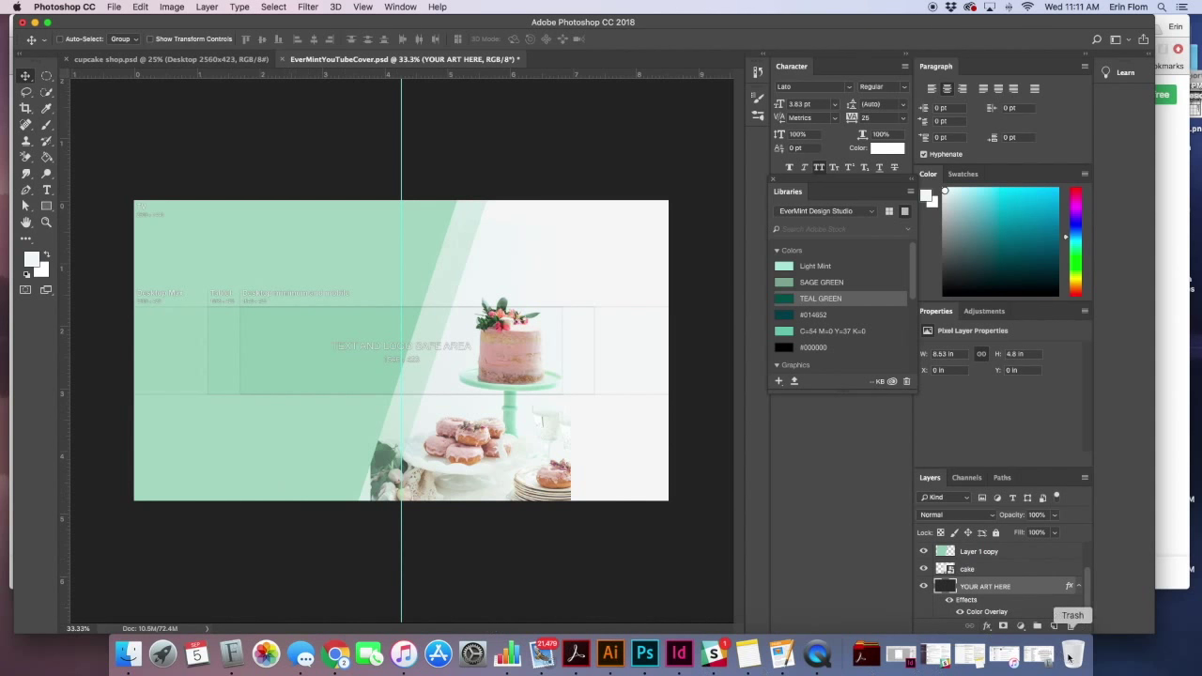
# Add a layer mask to the cake layer and activate the Brush tool for painting on it.
pyautogui.click(976, 573)
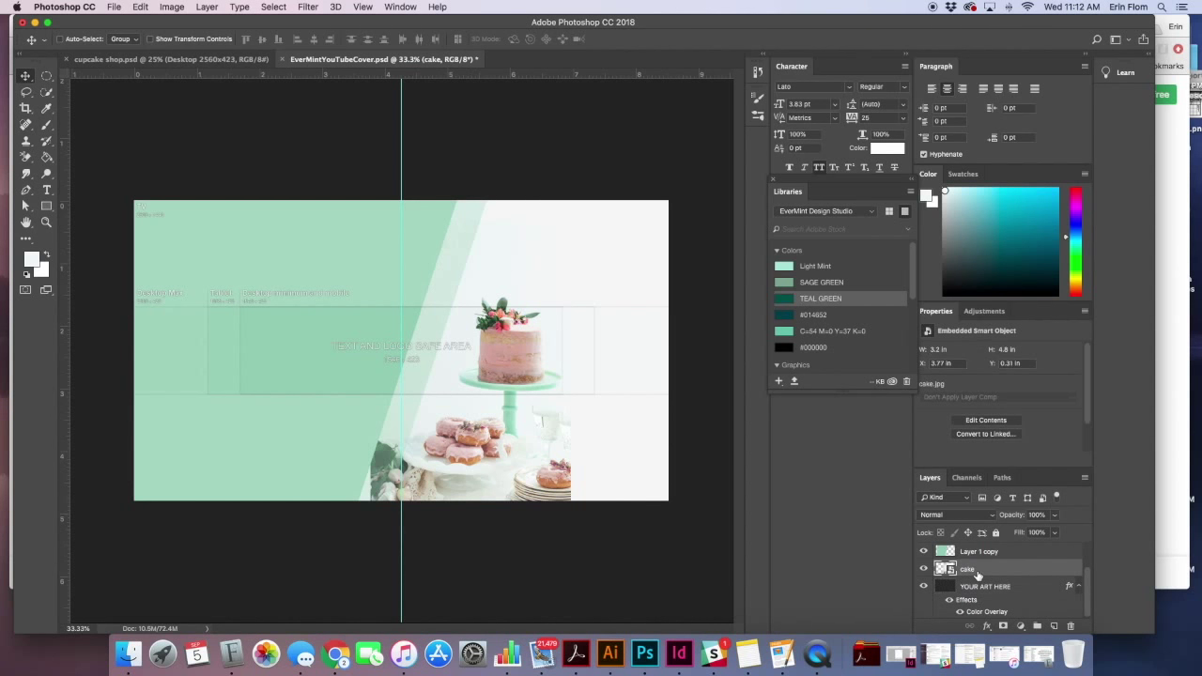
pyautogui.click(1003, 626)
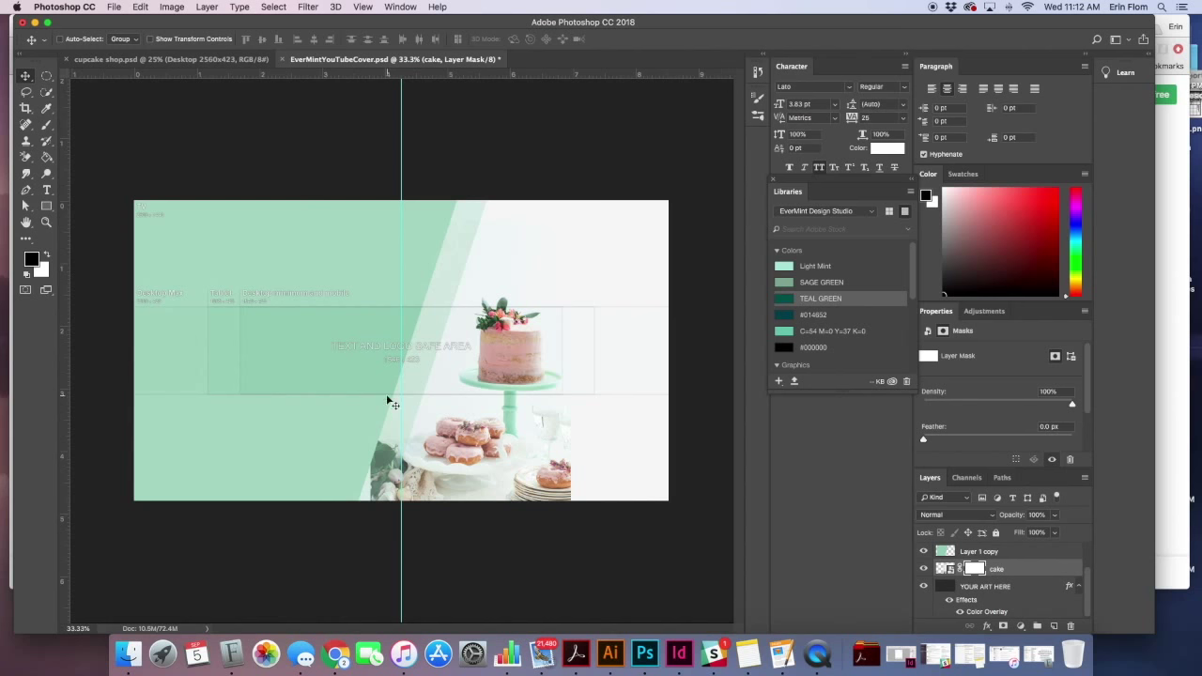
pyautogui.press('b')
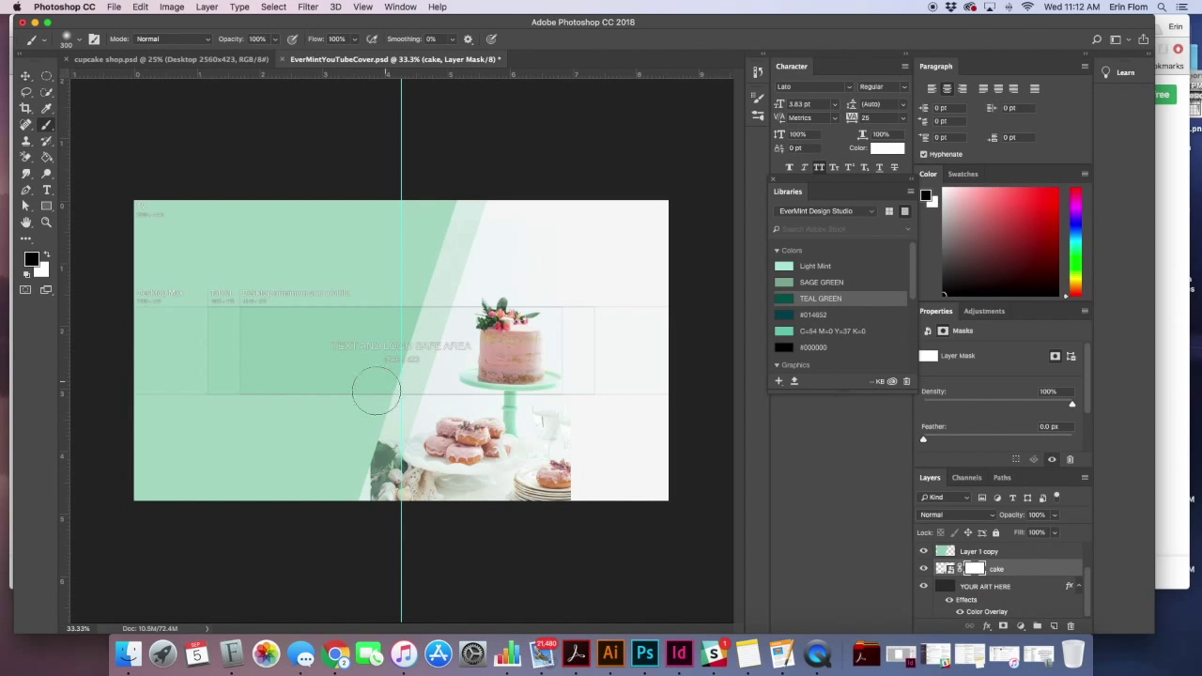
# Review the available brush presets and the Brush Settings options for the soft round brush.
pyautogui.click(82, 42)
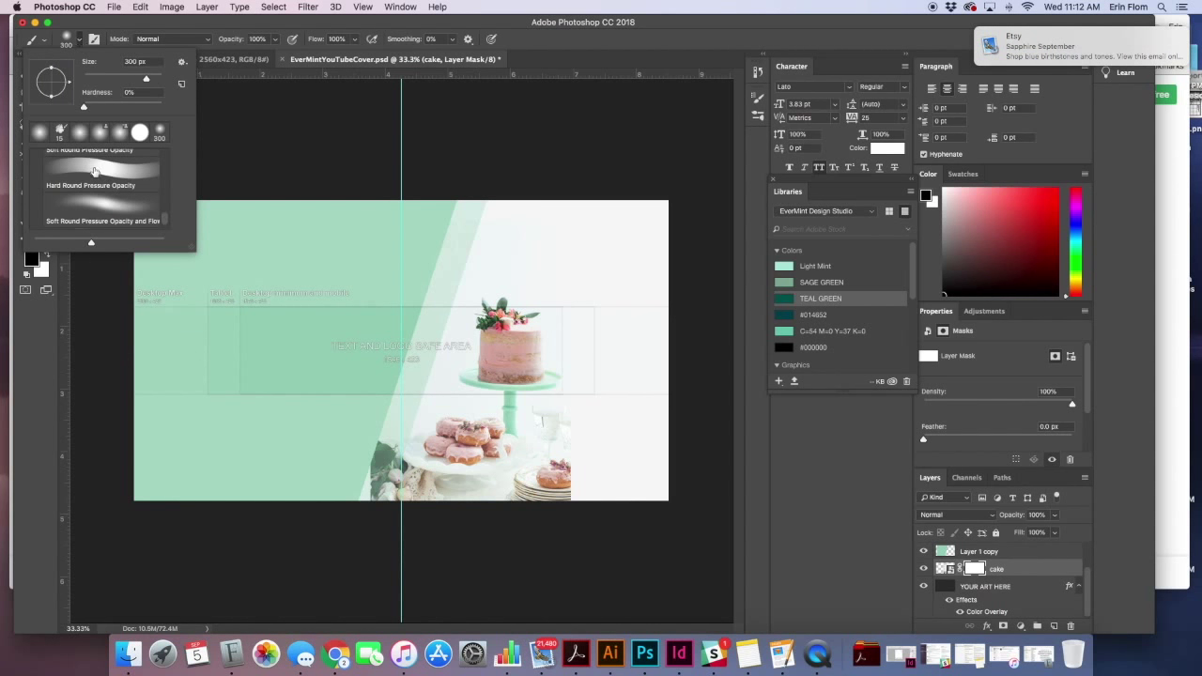
pyautogui.click(82, 40)
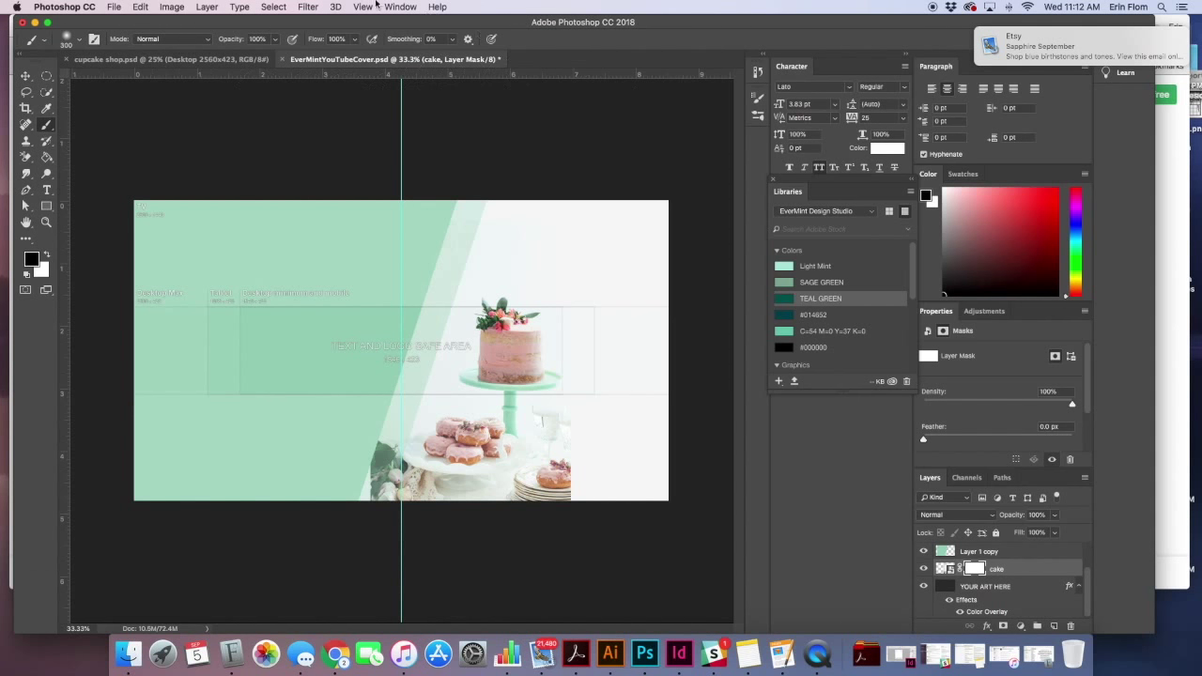
pyautogui.click(404, 6)
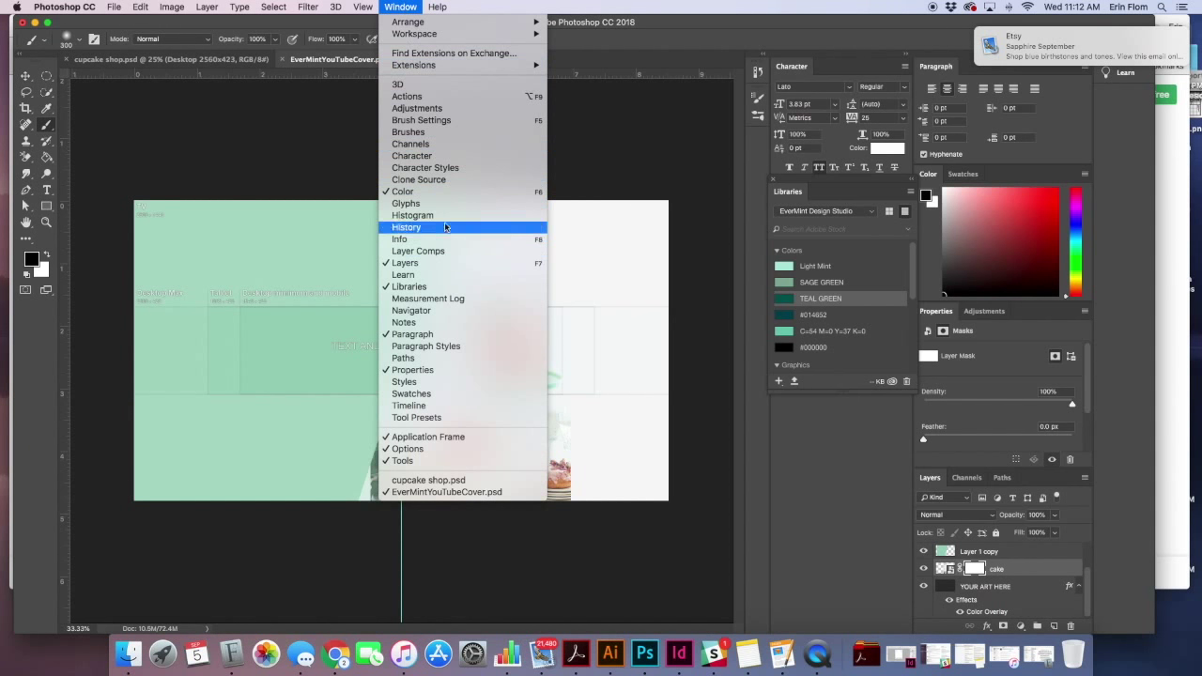
pyautogui.click(433, 132)
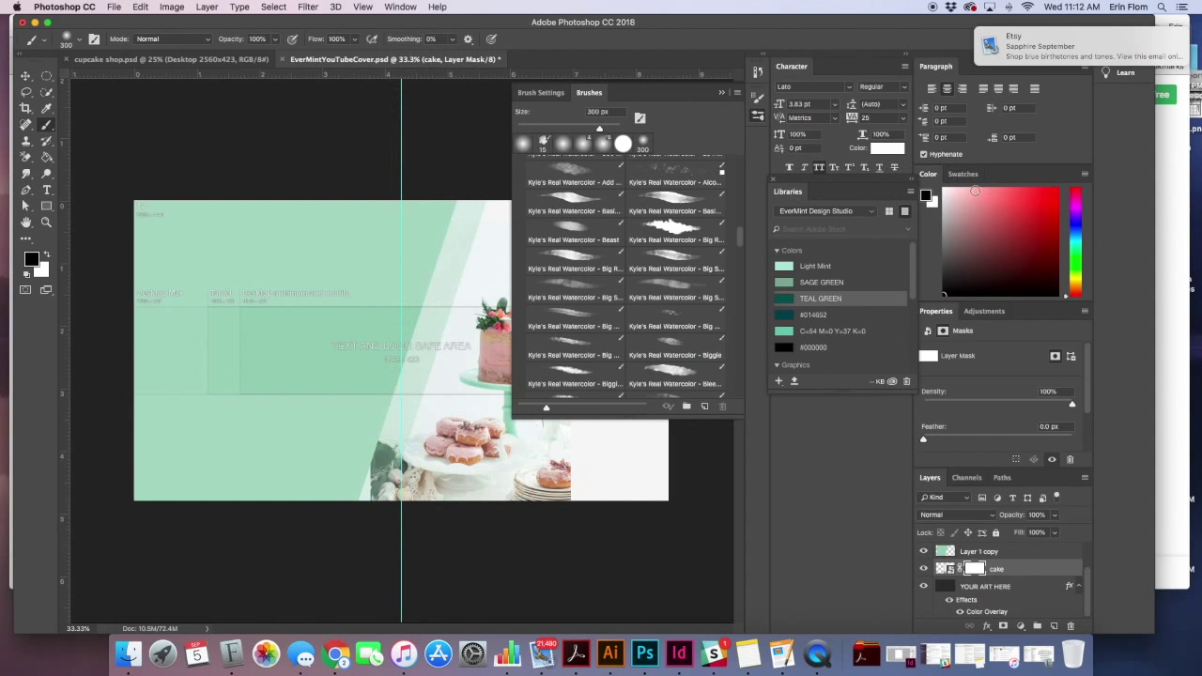
pyautogui.click(541, 92)
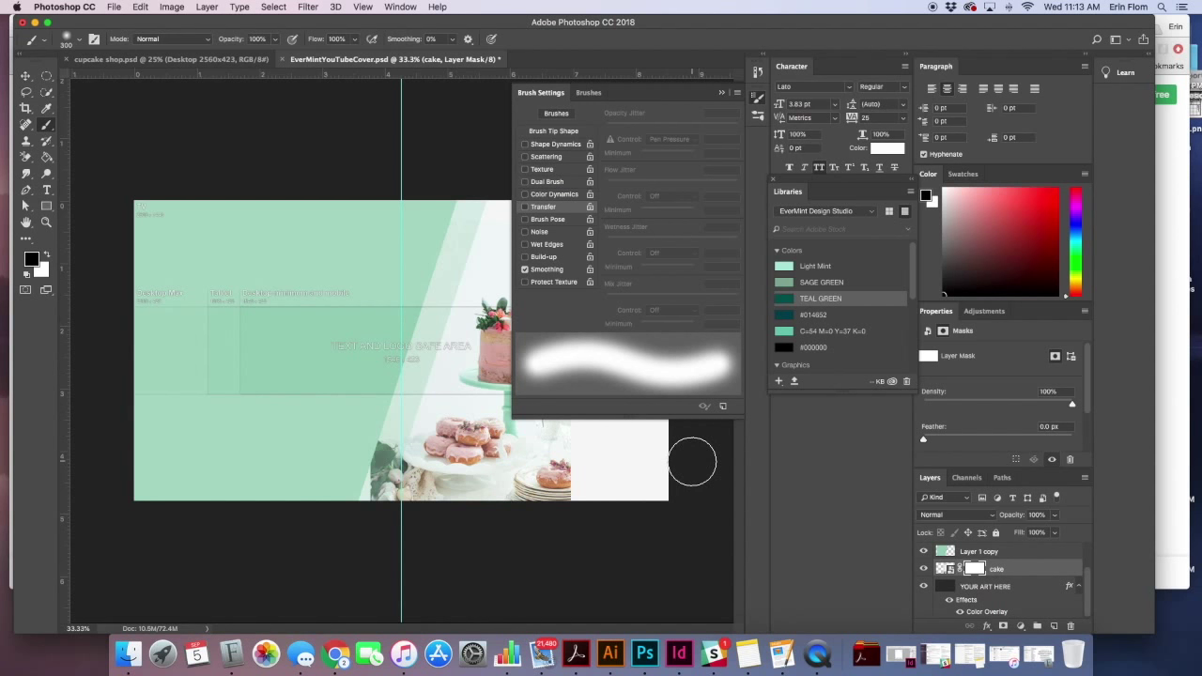
pyautogui.click(724, 93)
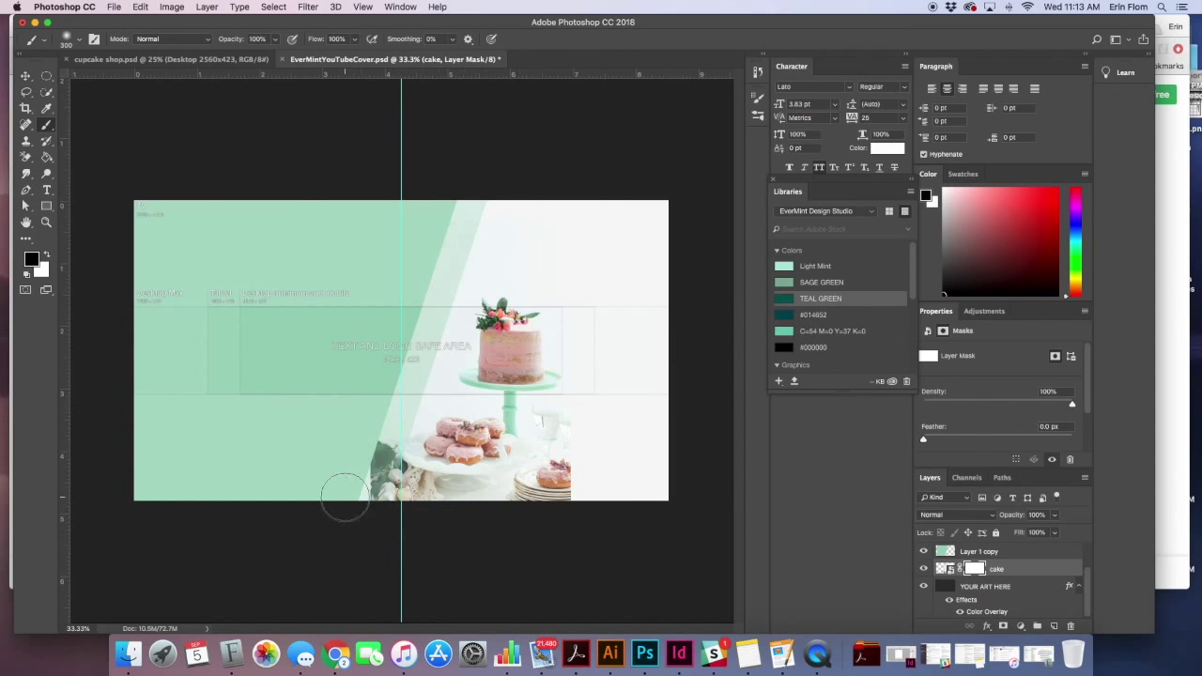
# Paint black on the cake layer's mask with a 700 px soft brush to hide the foliage beside the slanted mint shape.
pyautogui.click(48, 257)
pyautogui.click(48, 256)
pyautogui.press(']')
pyautogui.press(']')
pyautogui.press(']')
pyautogui.moveTo(397, 502)
pyautogui.mouseDown()
pyautogui.moveTo(350, 499)
pyautogui.moveTo(347, 477)
pyautogui.moveTo(337, 500)
pyautogui.moveTo(322, 443)
pyautogui.mouseUp()
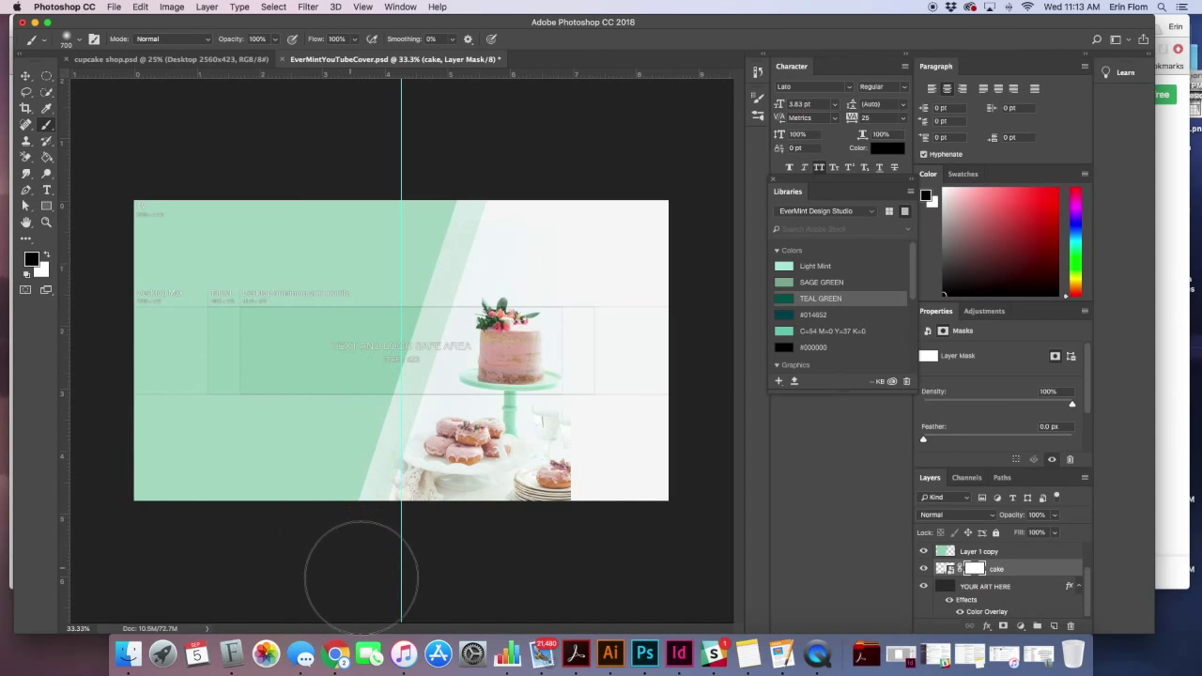
# Mask out the stacked plates and glass beside the cake stand in black, using soft brushes of 400 px and 250 px.
pyautogui.press('[')
pyautogui.press('[')
pyautogui.press('[')
pyautogui.moveTo(581, 537)
pyautogui.mouseDown()
pyautogui.moveTo(537, 497)
pyautogui.moveTo(563, 497)
pyautogui.moveTo(564, 510)
pyautogui.mouseUp()
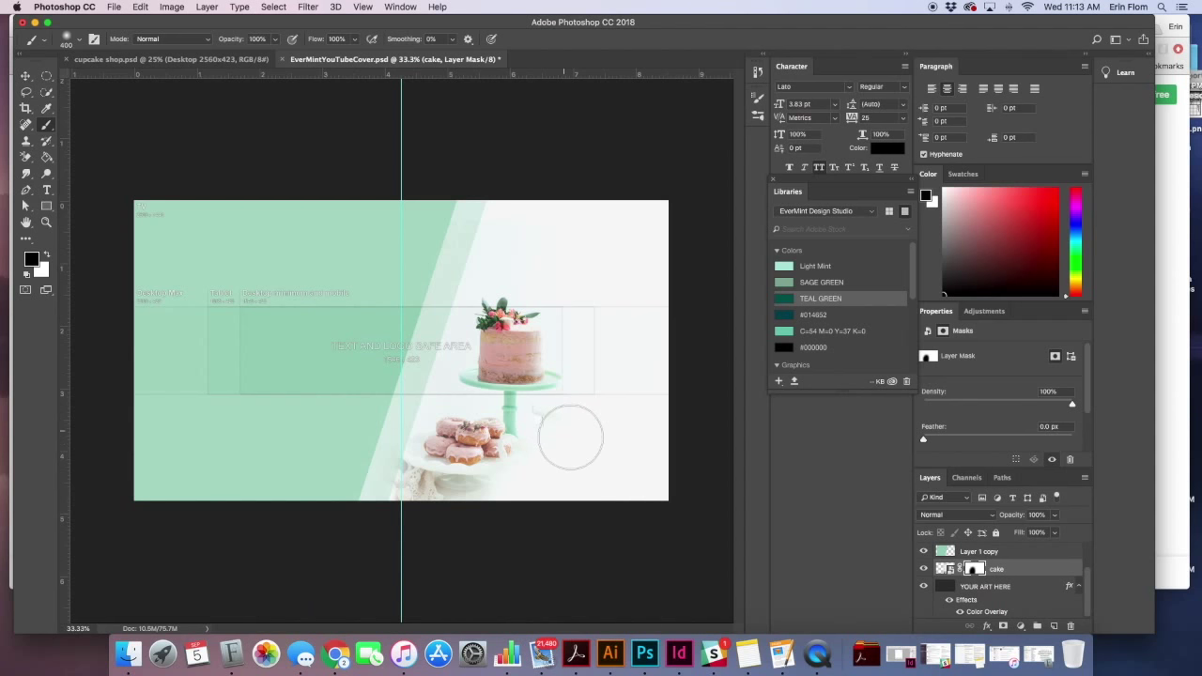
pyautogui.press('[')
pyautogui.press('[')
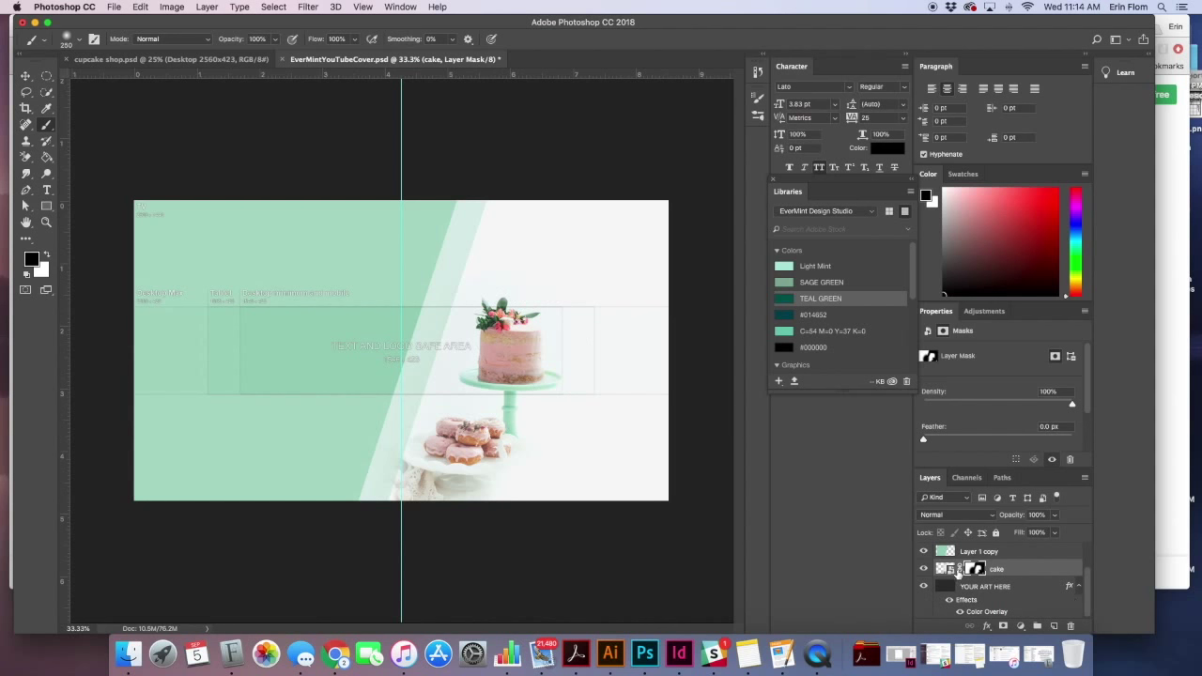
pyautogui.click(954, 570)
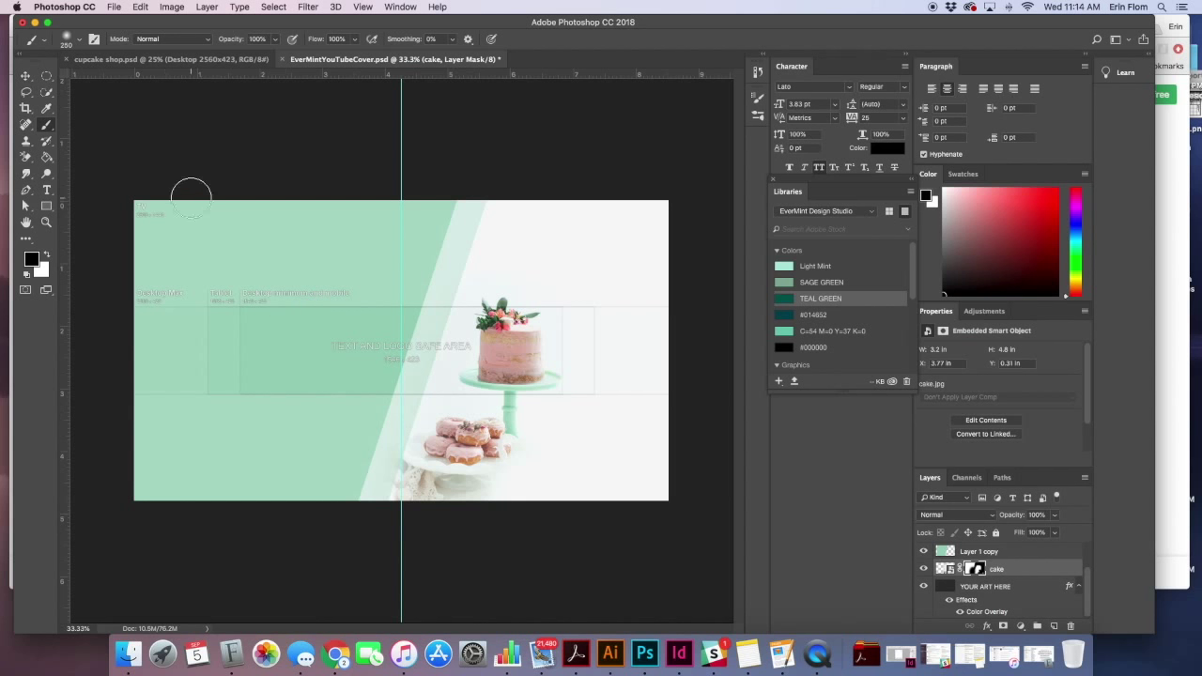
pyautogui.click(25, 75)
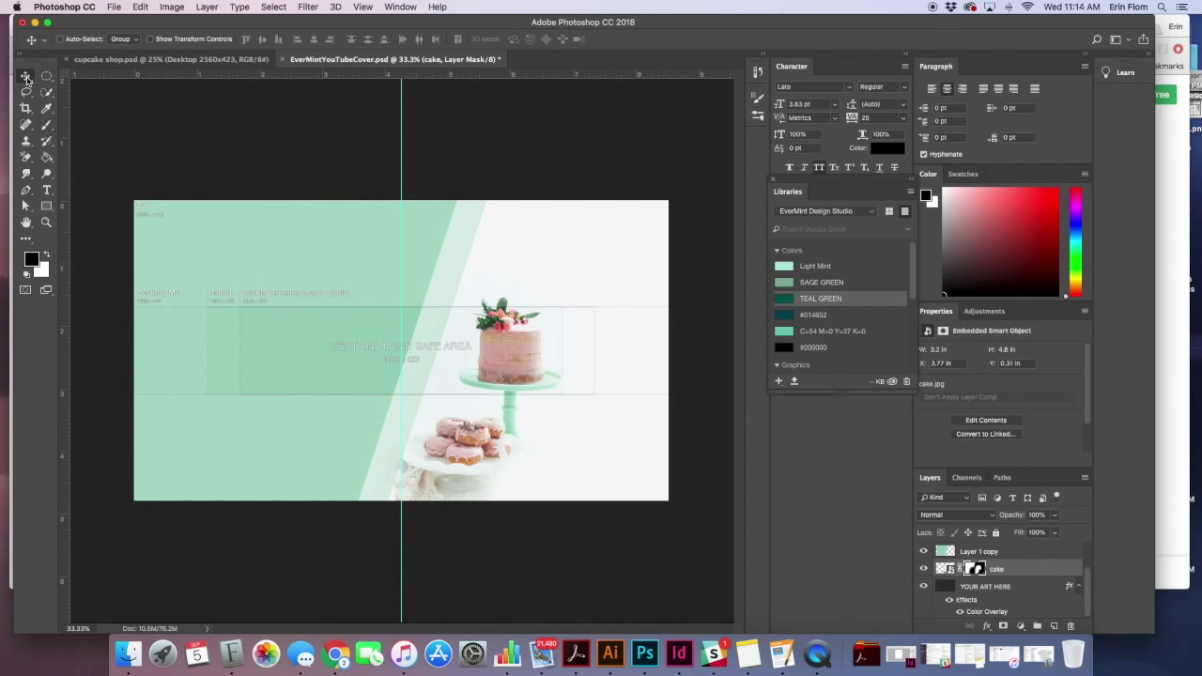
# Save the document to the Desktop as cakecoverart.psd in Photoshop format with layers and Maximize Compatibility on.
pyautogui.click(113, 7)
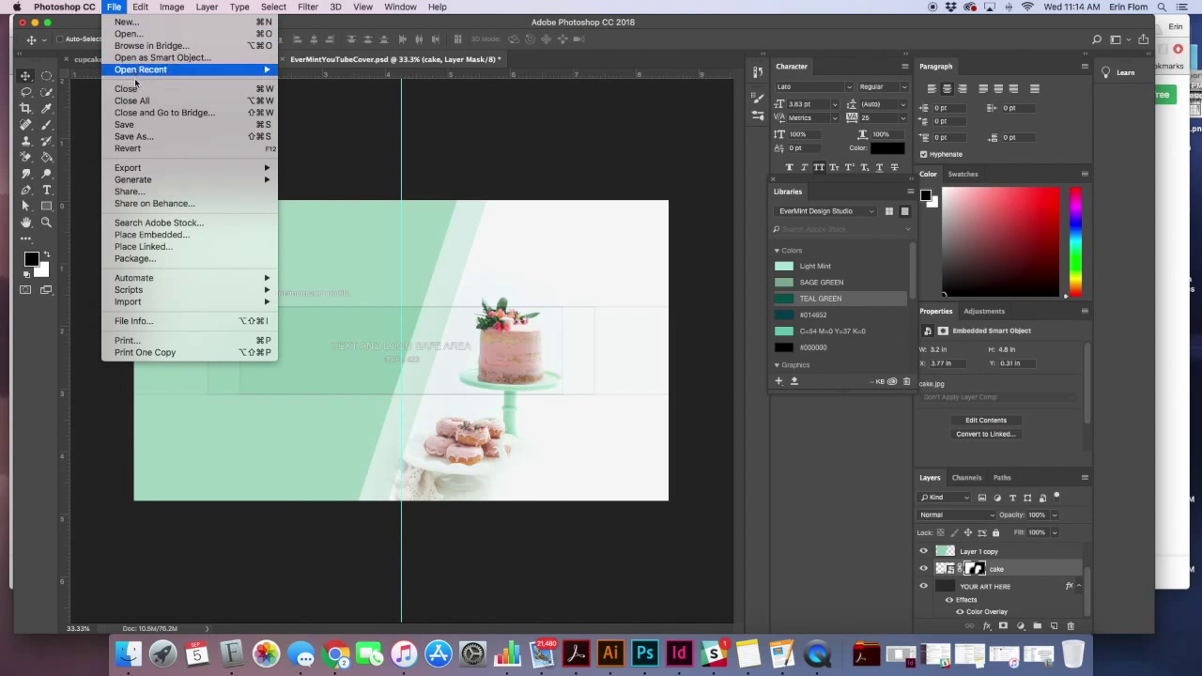
pyautogui.click(137, 137)
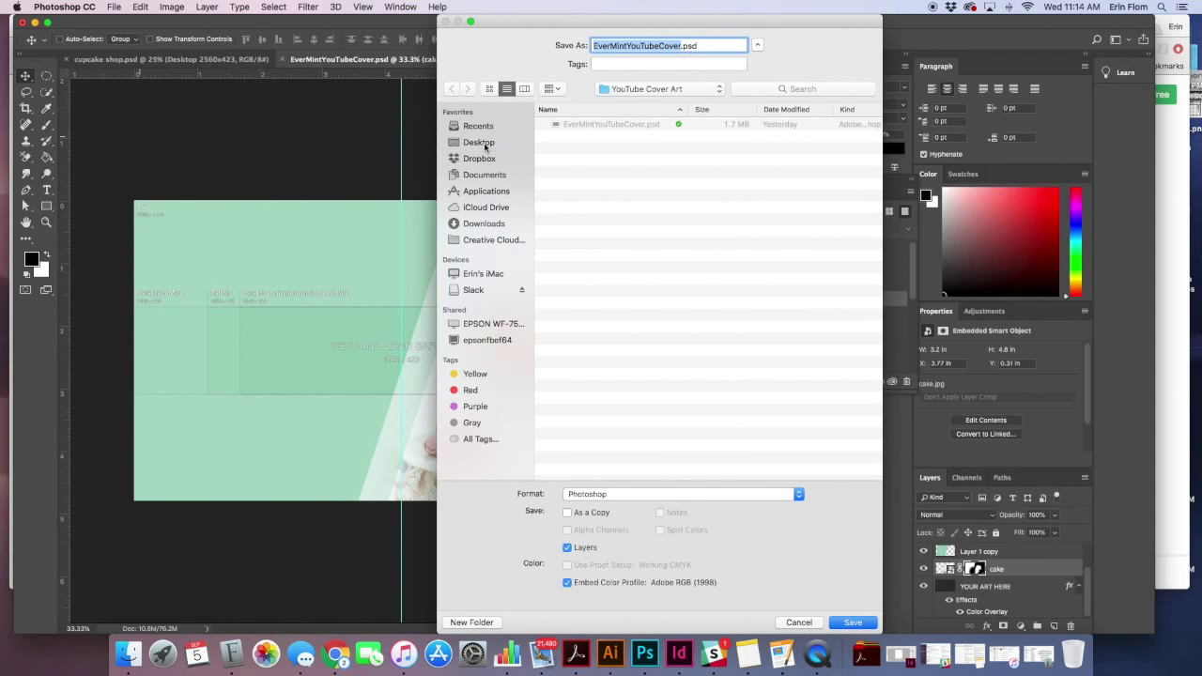
pyautogui.click(482, 144)
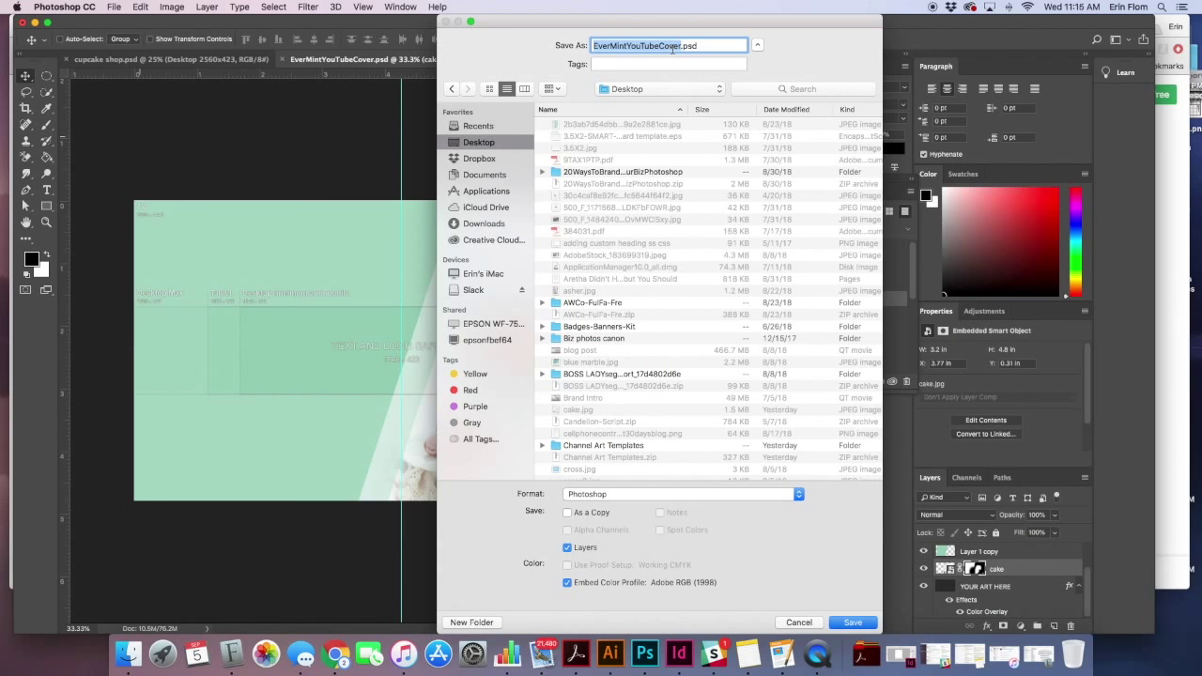
pyautogui.write('cakecoverart')
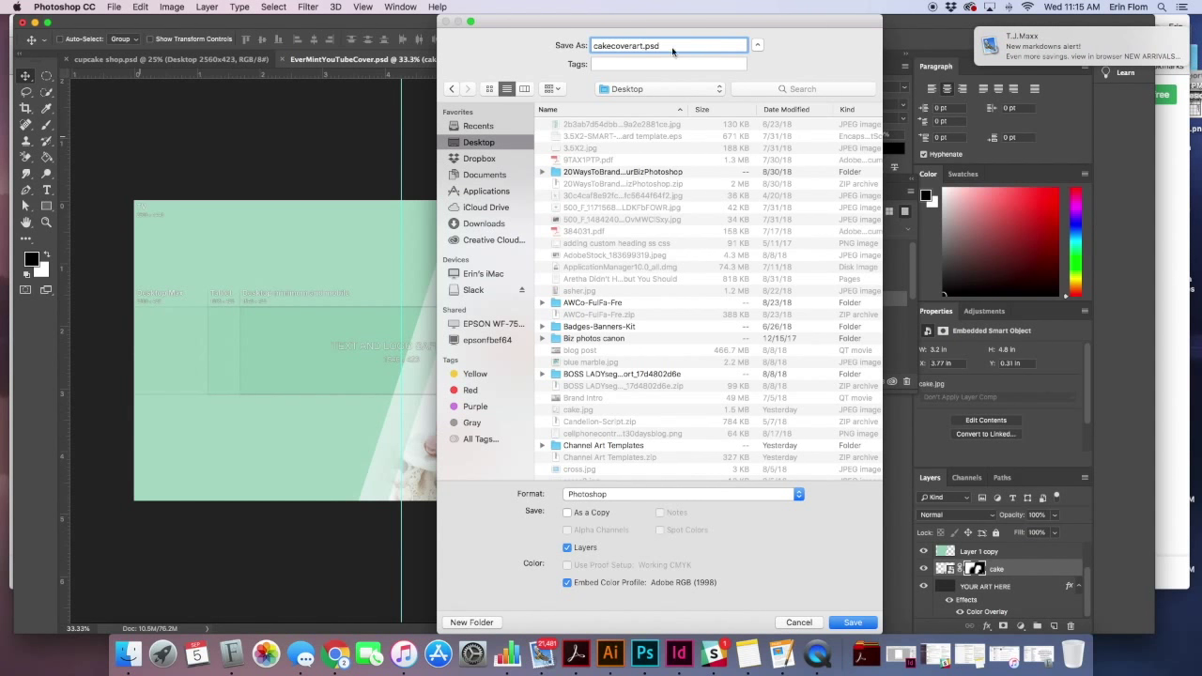
pyautogui.scroll(-2, 817, 479)
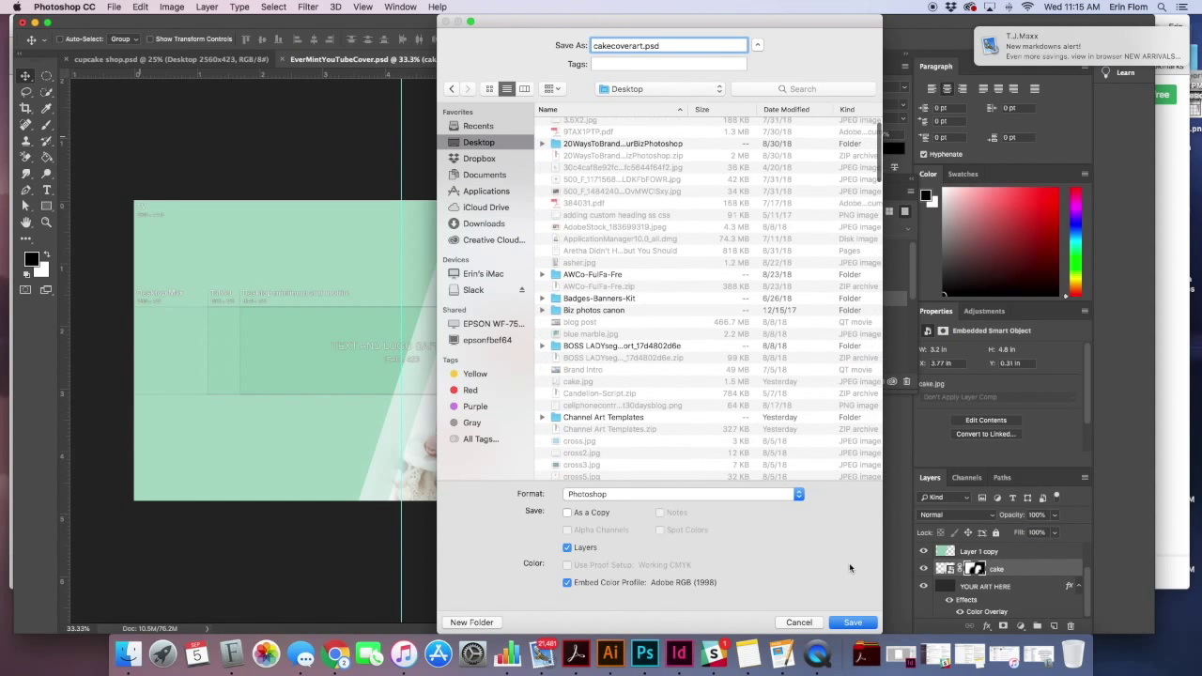
pyautogui.click(788, 496)
pyautogui.click(788, 496)
pyautogui.click(838, 623)
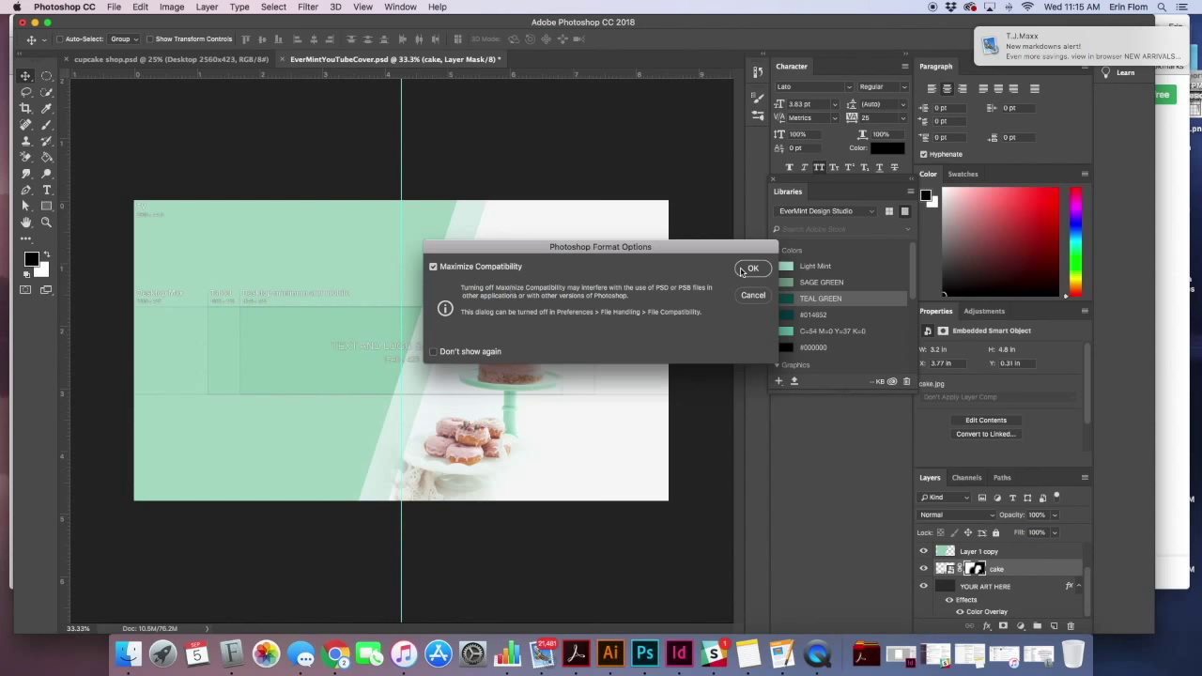
pyautogui.press('Return')
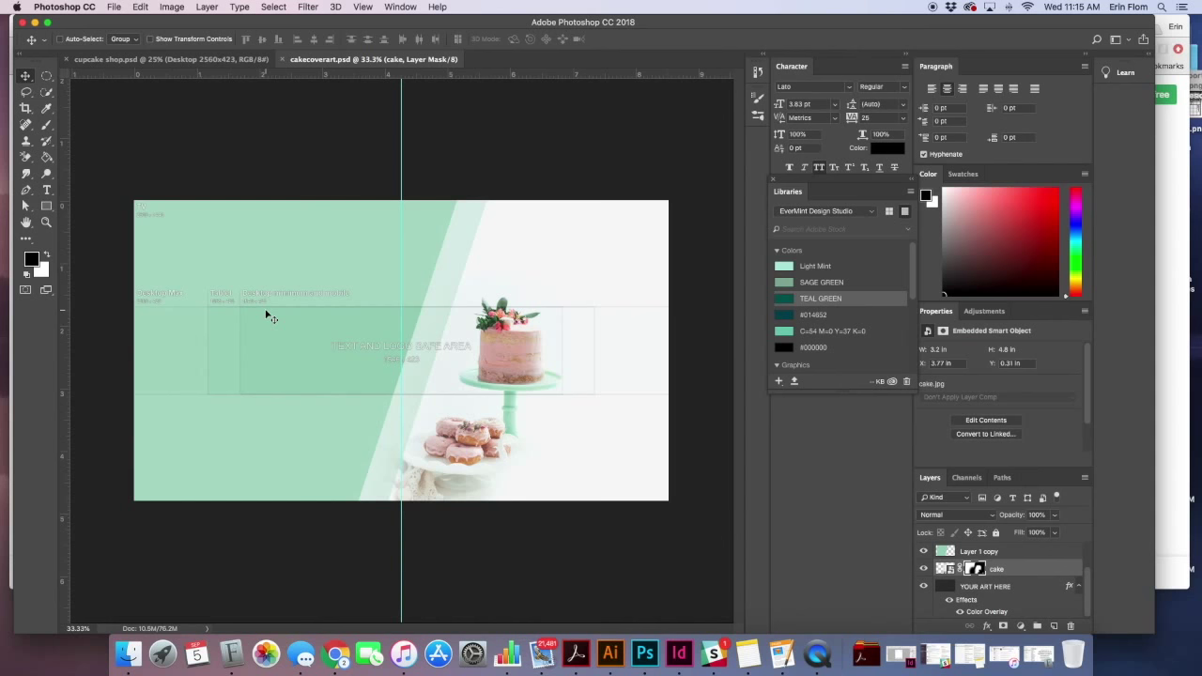
# Switch to cupcake shop.psd and duplicate its LOGO group into the cakecoverart.psd document.
pyautogui.click(110, 62)
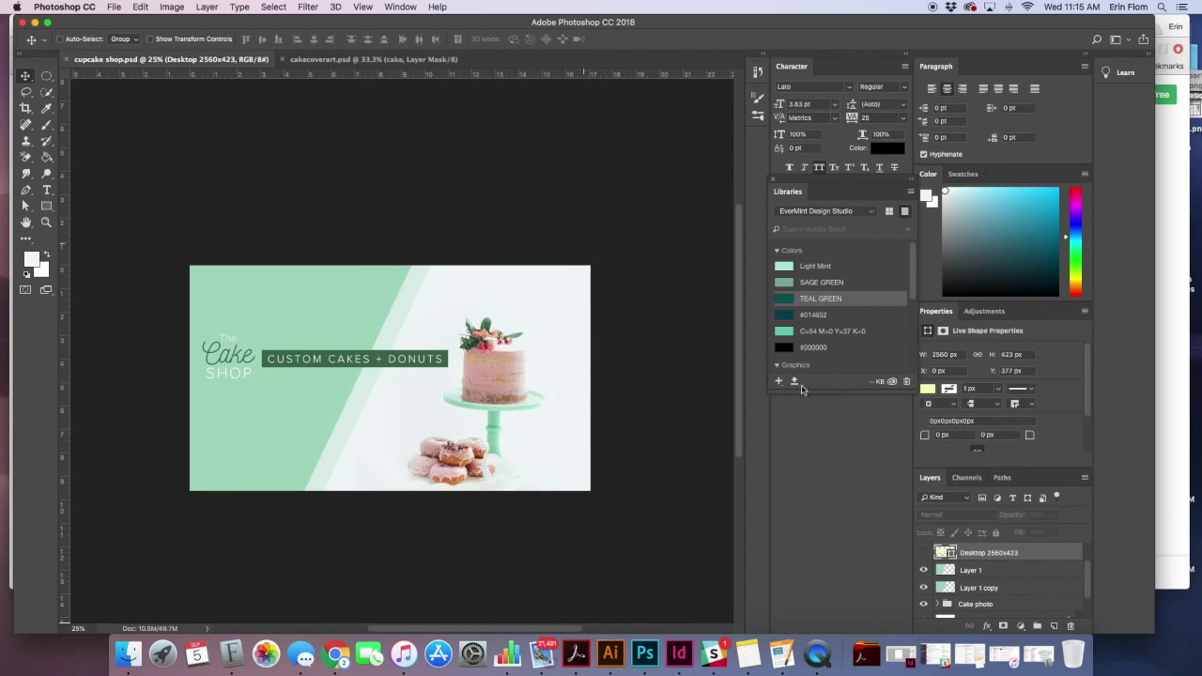
pyautogui.scroll(-2, 949, 578)
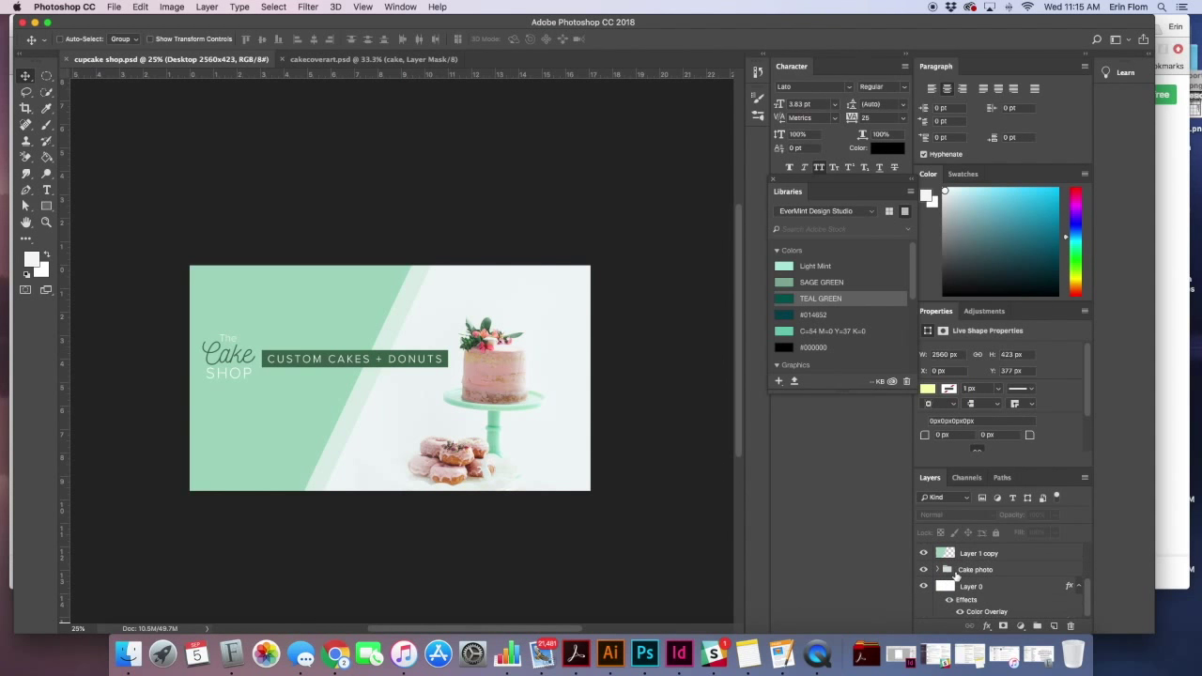
pyautogui.click(958, 573)
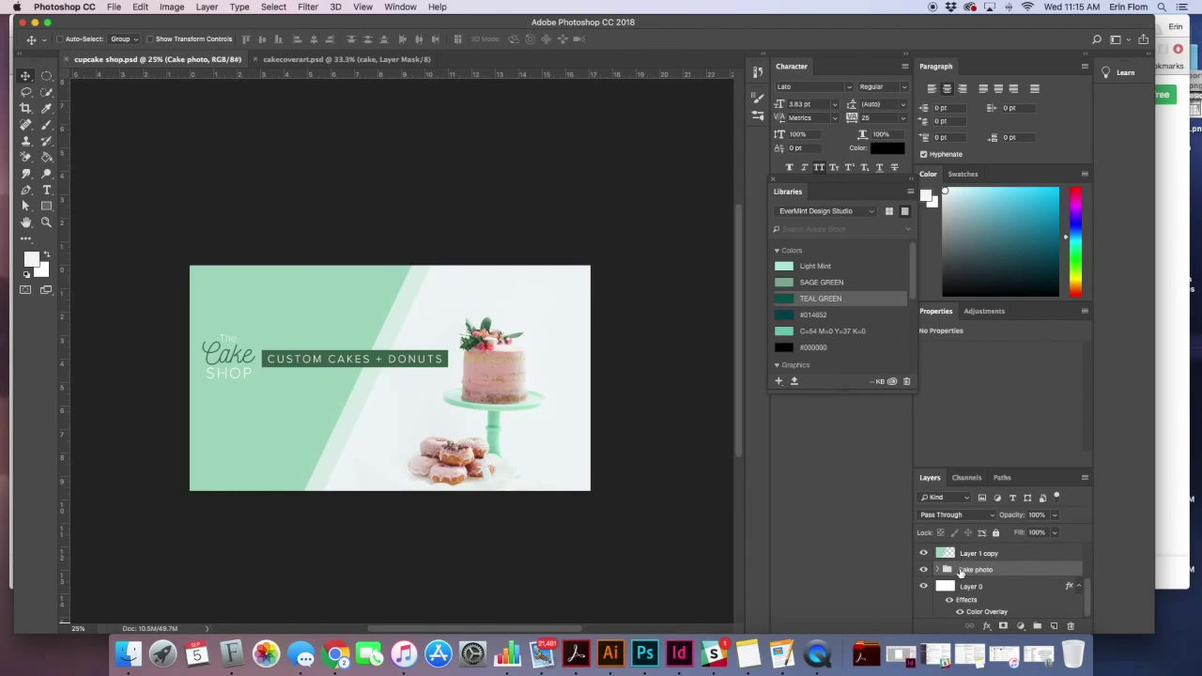
pyautogui.rightClick(973, 571)
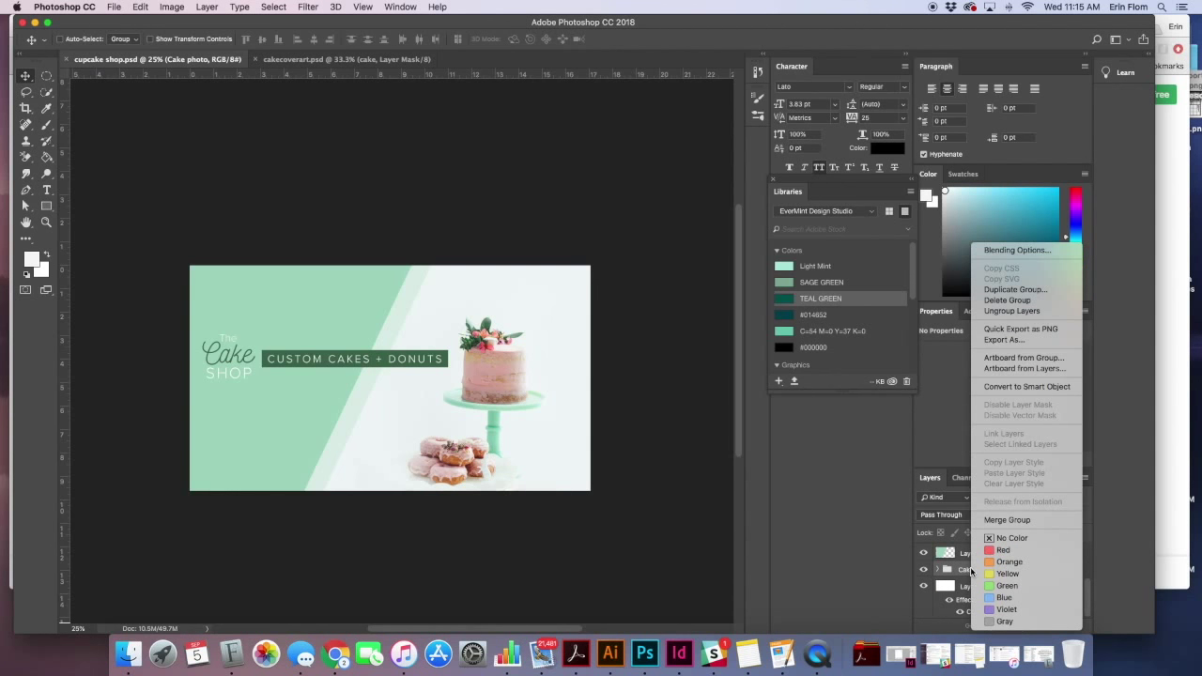
pyautogui.click(950, 575)
pyautogui.scroll(3, 959, 574)
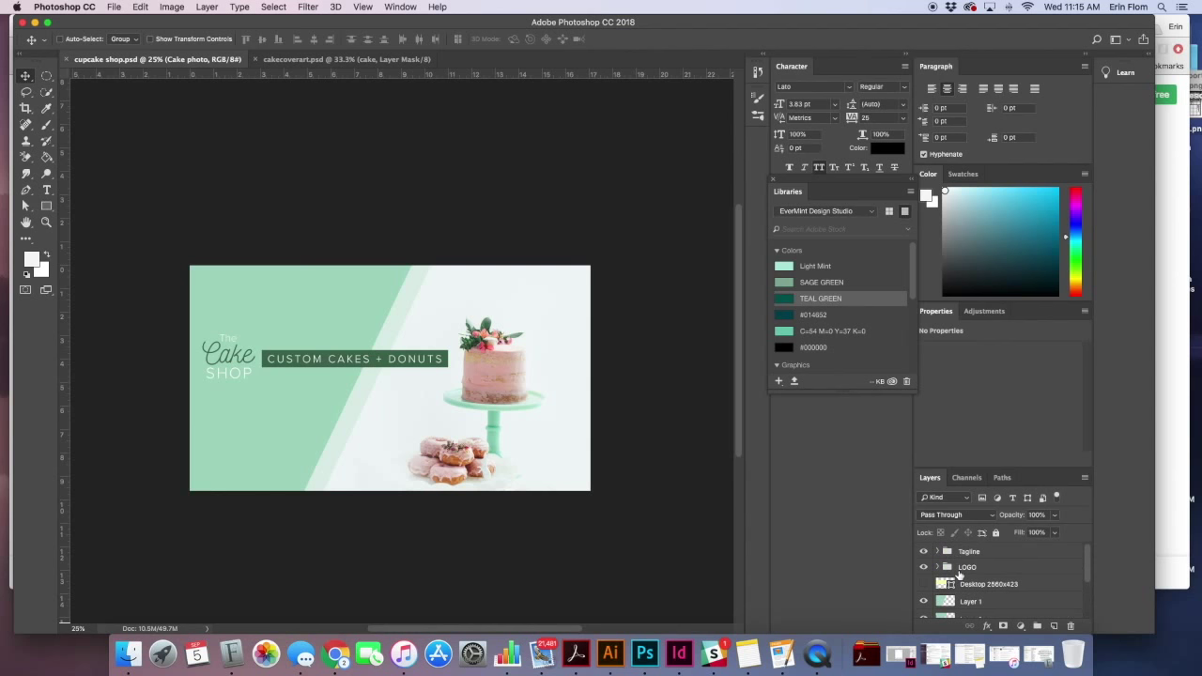
pyautogui.click(963, 569)
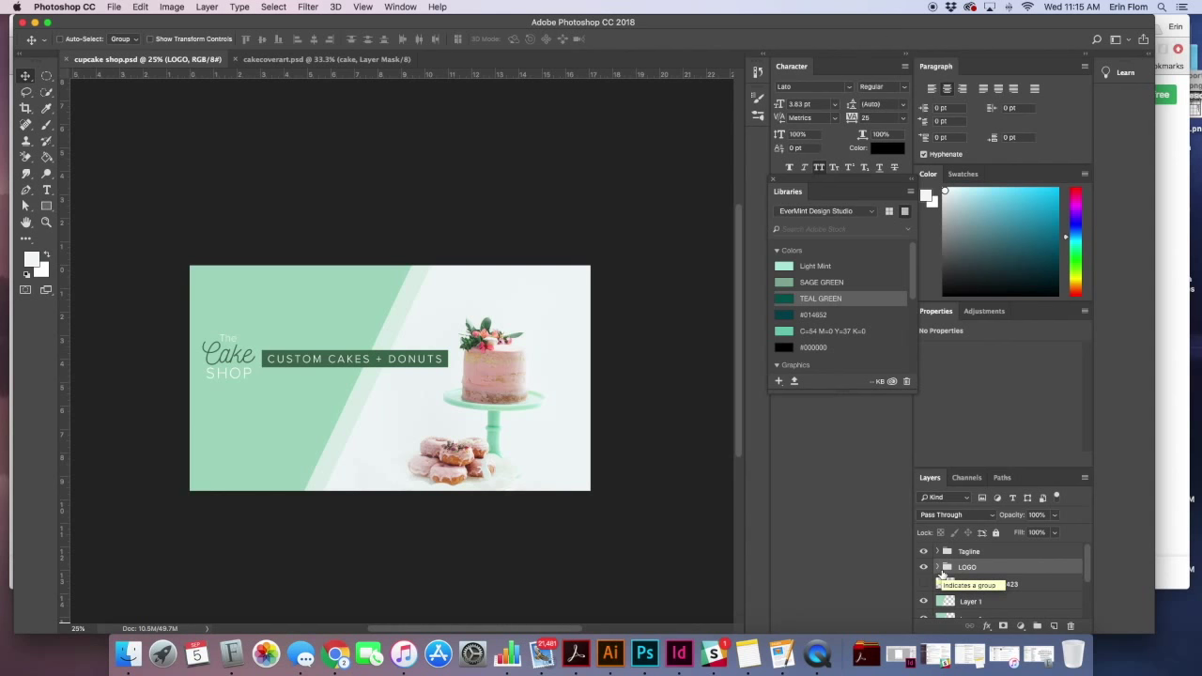
pyautogui.rightClick(972, 567)
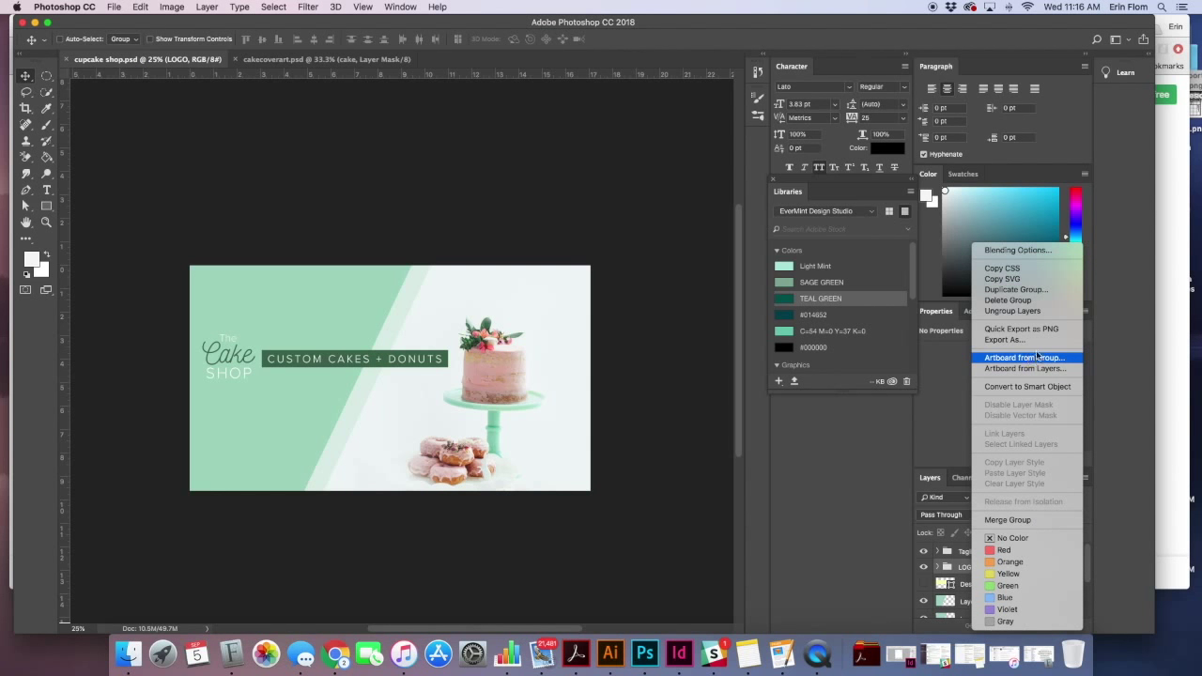
pyautogui.click(1032, 290)
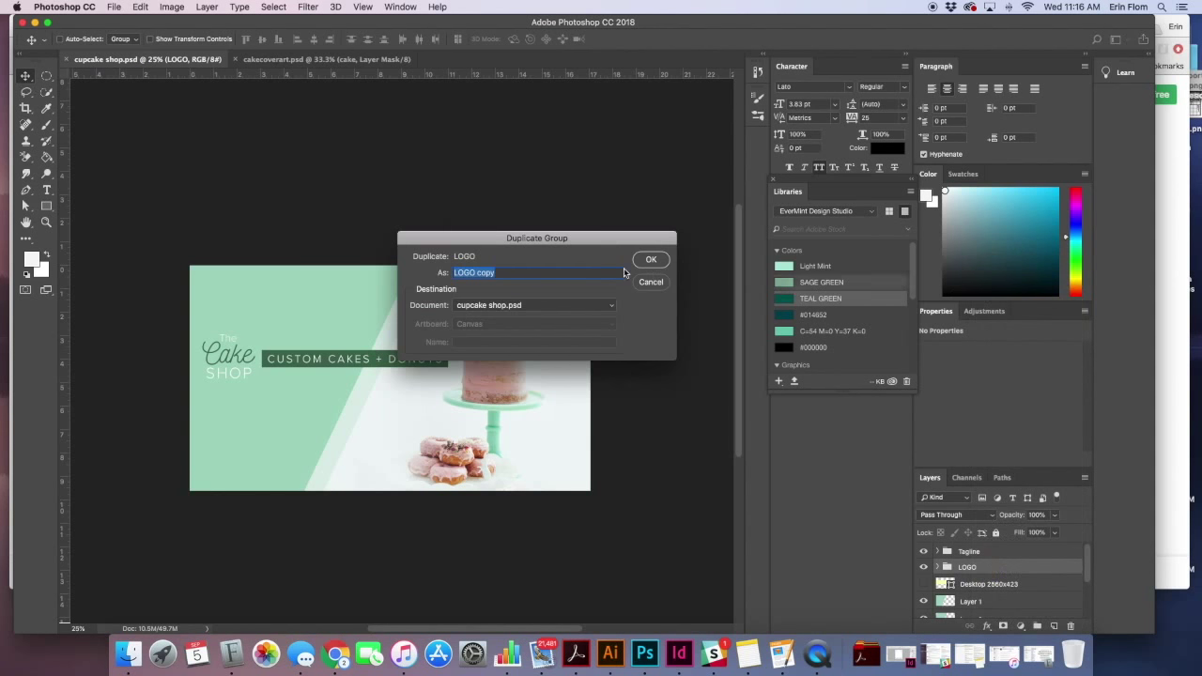
pyautogui.click(515, 306)
pyautogui.click(512, 320)
pyautogui.click(650, 261)
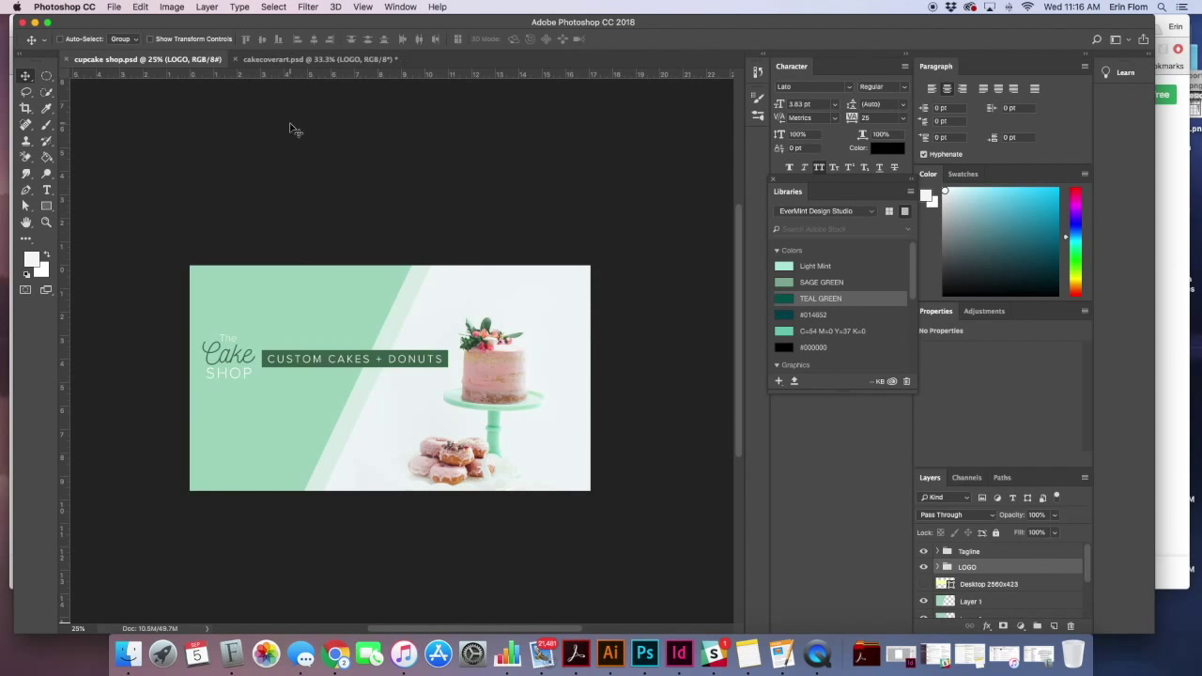
# In cakecoverart.psd, bring the LOGO group to the top of the layer stack and position the logo inside the left end of the safe area.
pyautogui.click(255, 59)
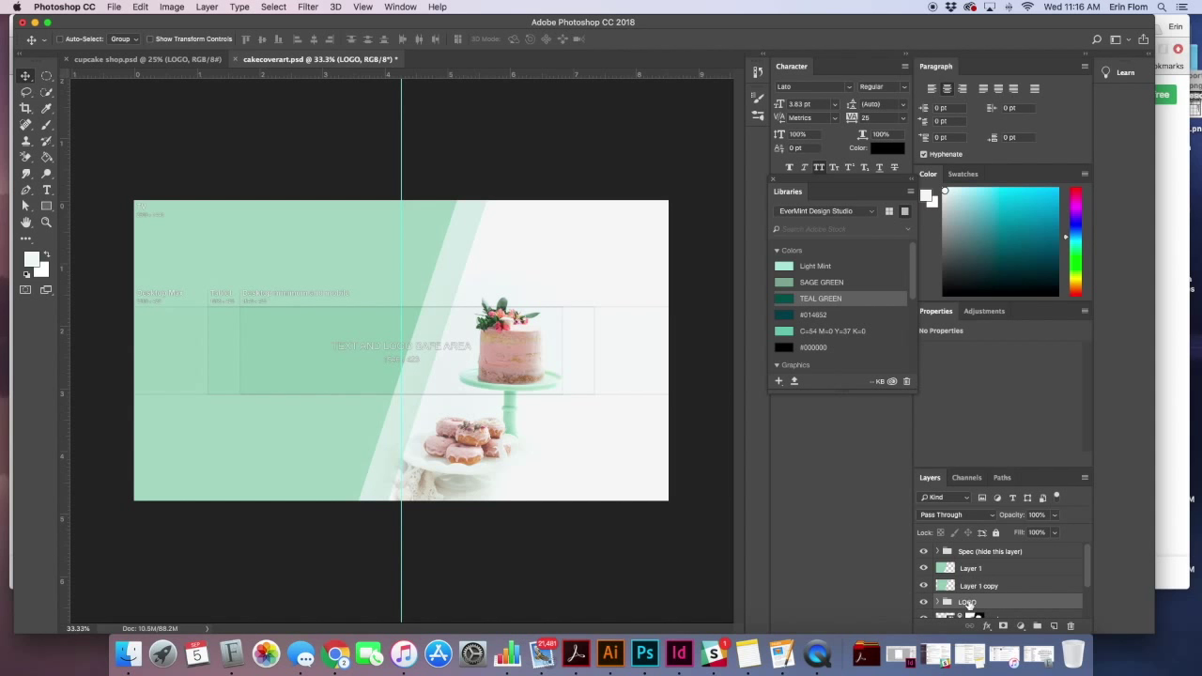
pyautogui.moveTo(968, 603); pyautogui.dragTo(963, 548)
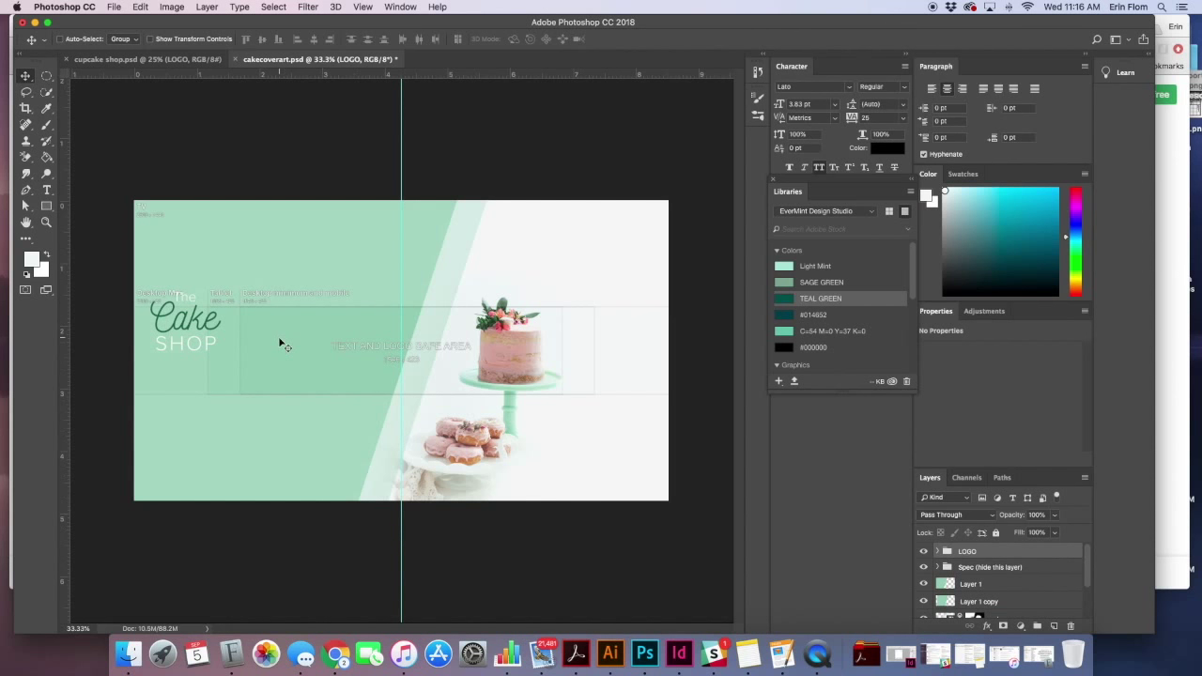
pyautogui.moveTo(188, 328); pyautogui.dragTo(291, 353)
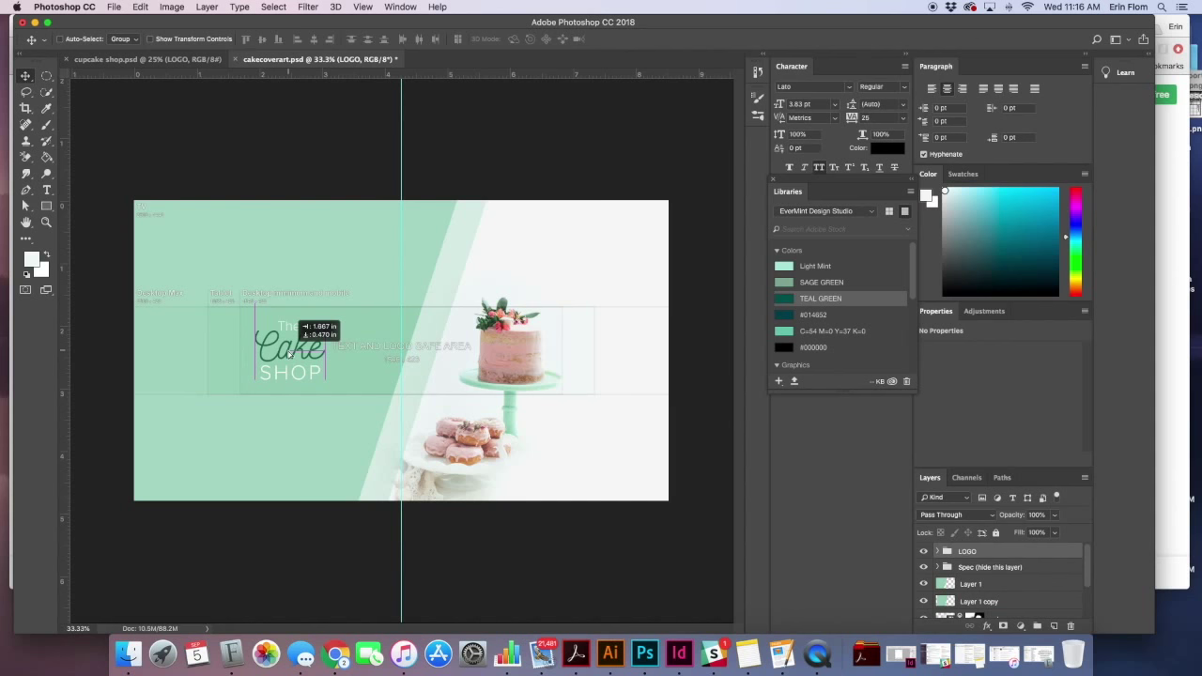
pyautogui.moveTo(288, 354)
pyautogui.mouseDown()
pyautogui.moveTo(337, 352)
pyautogui.moveTo(337, 331)
pyautogui.moveTo(289, 353)
pyautogui.mouseUp()
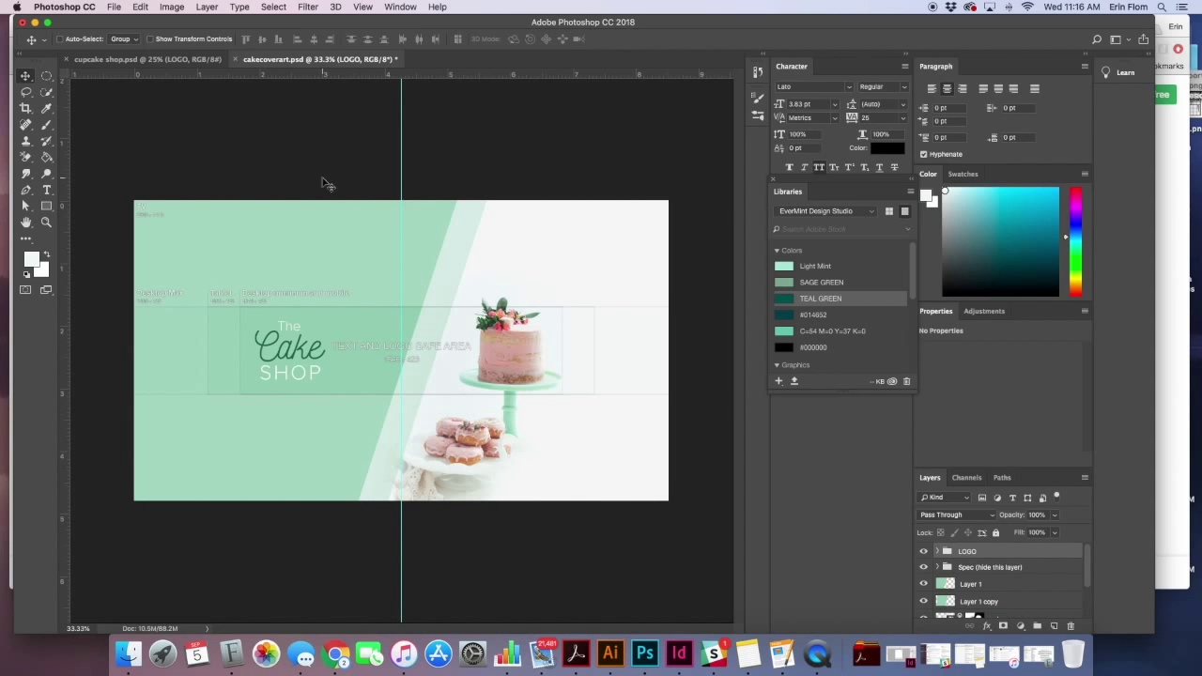
pyautogui.press('Down')
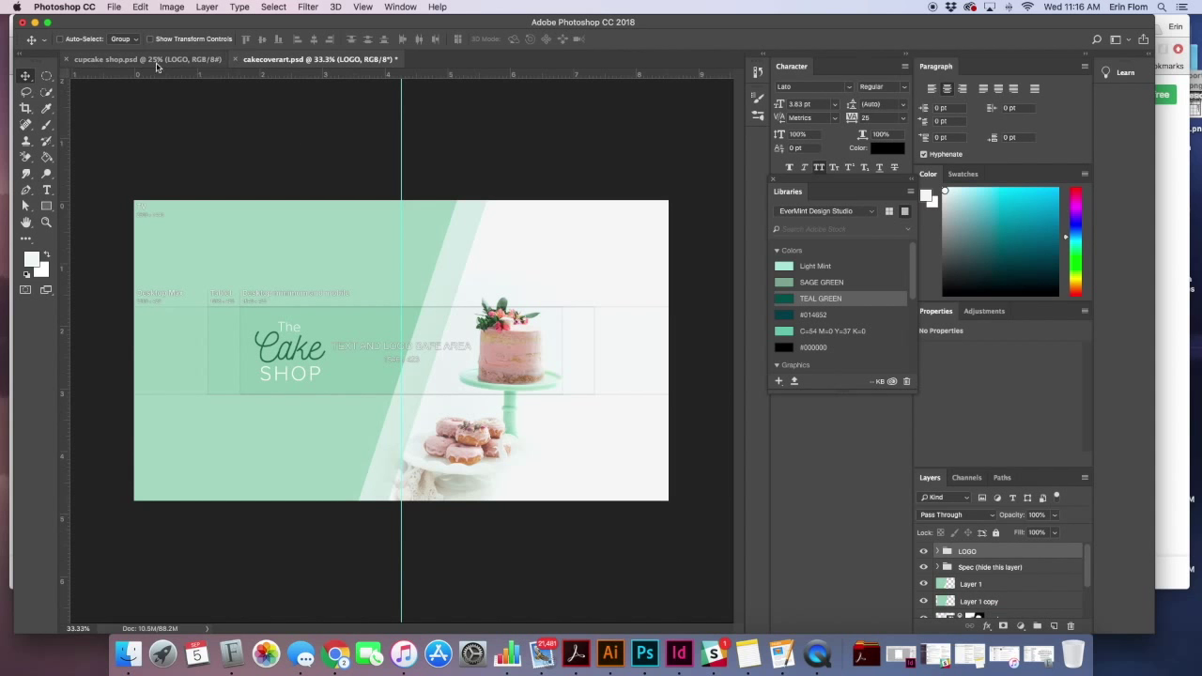
# Return to cupcake shop.psd and duplicate its Tagline group into the cakecoverart.psd document.
pyautogui.click(110, 61)
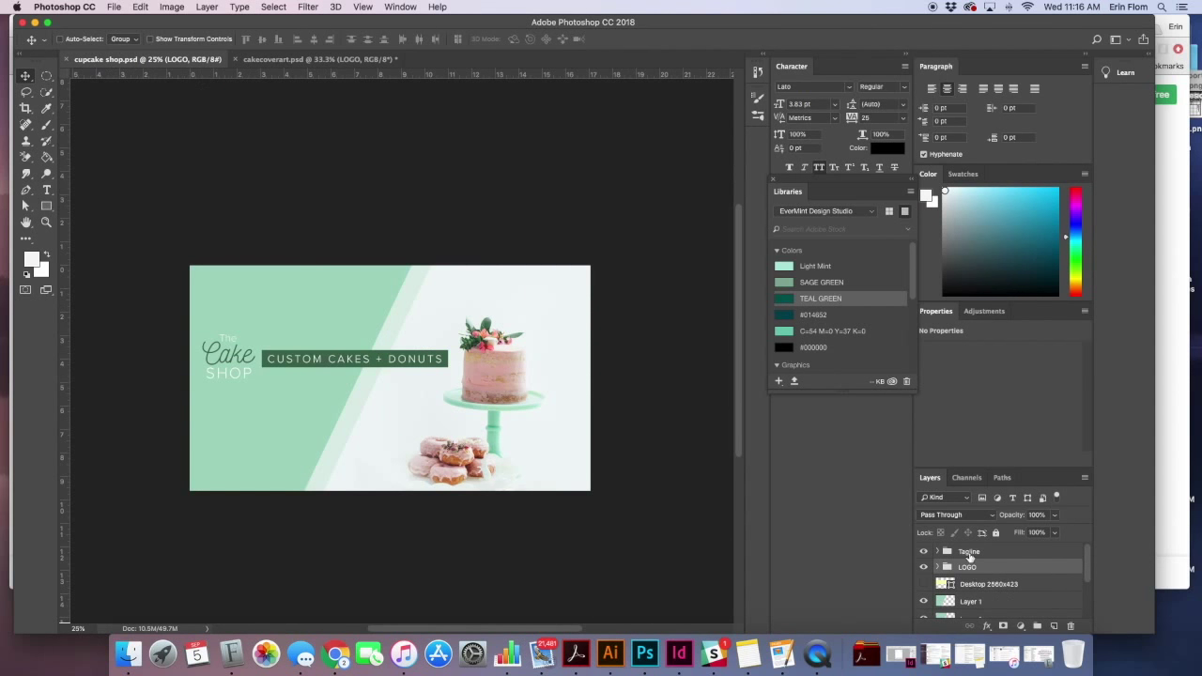
pyautogui.click(969, 554)
pyautogui.rightClick(969, 553)
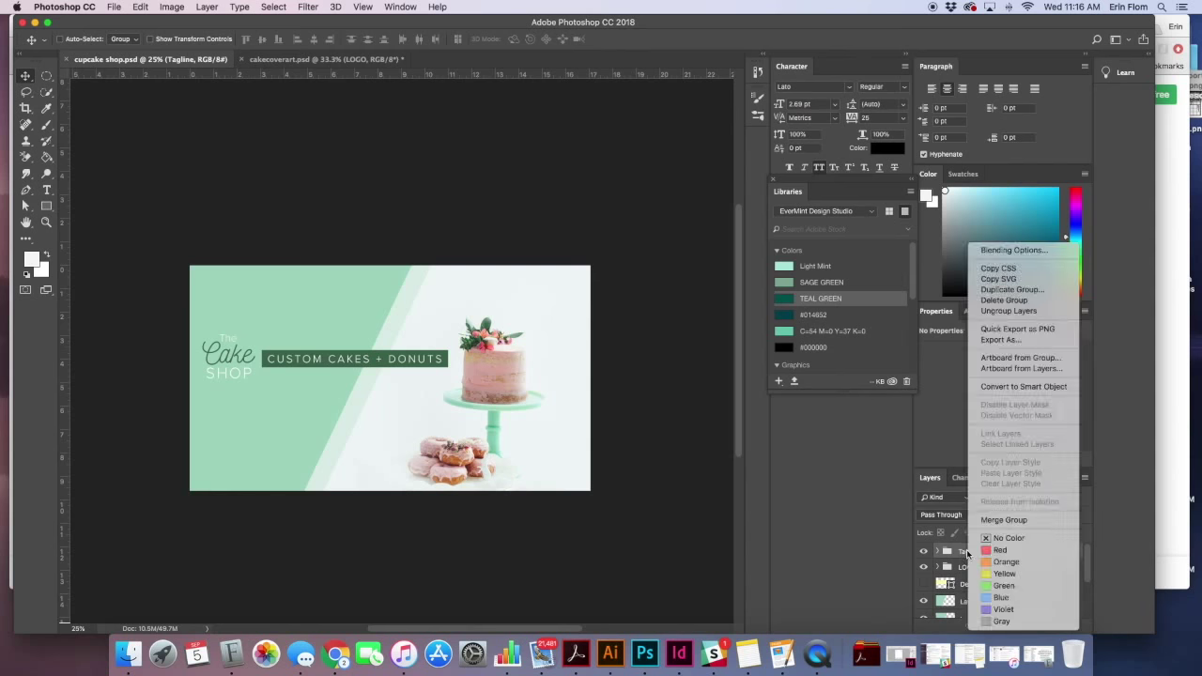
pyautogui.click(1012, 289)
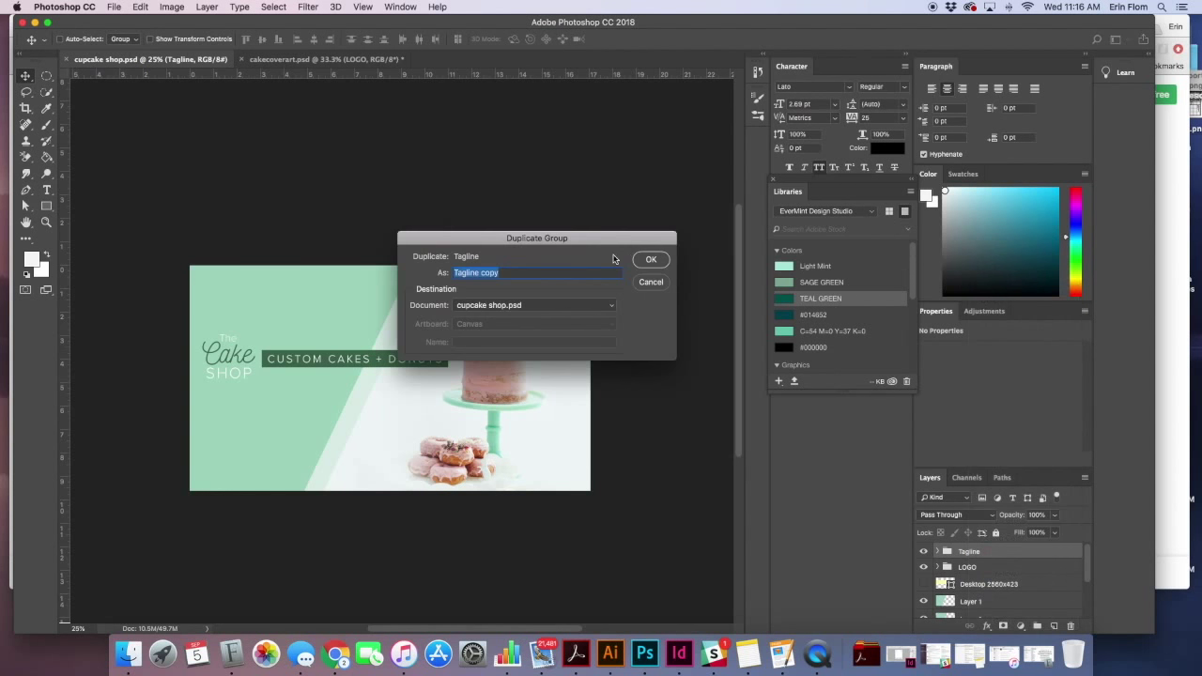
pyautogui.click(517, 310)
pyautogui.click(507, 318)
pyautogui.click(651, 261)
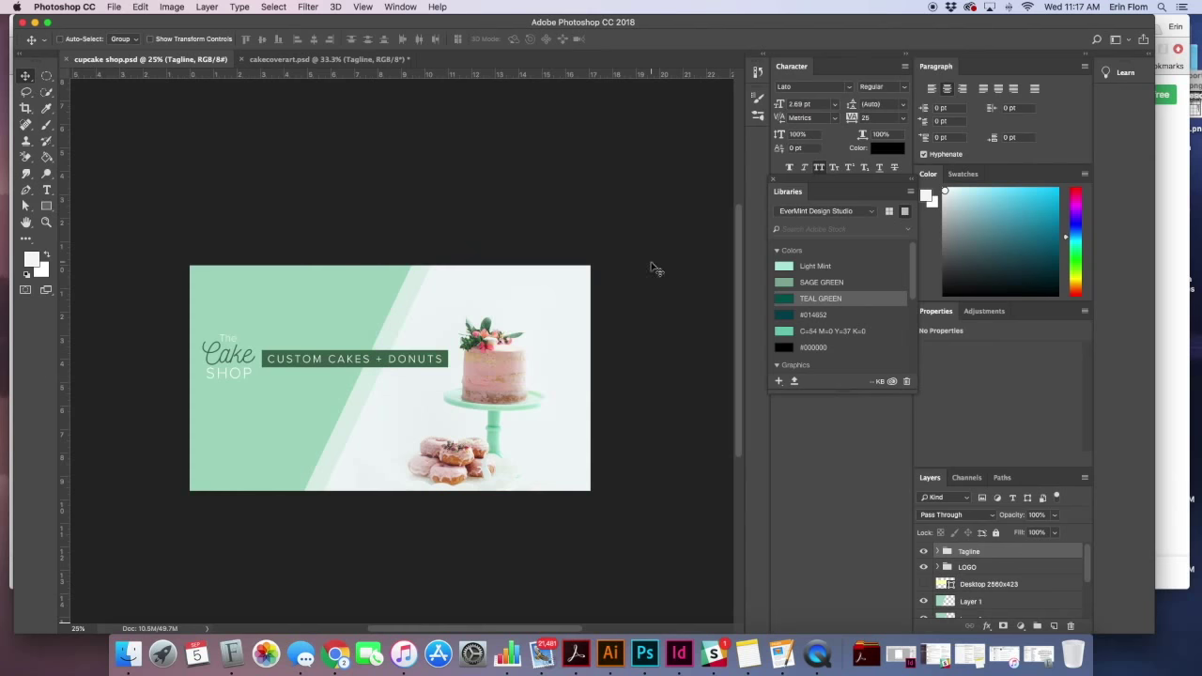
# In cakecoverart.psd, move the Tagline group down to the lower edge of the safe area, across the word SHOP.
pyautogui.click(265, 62)
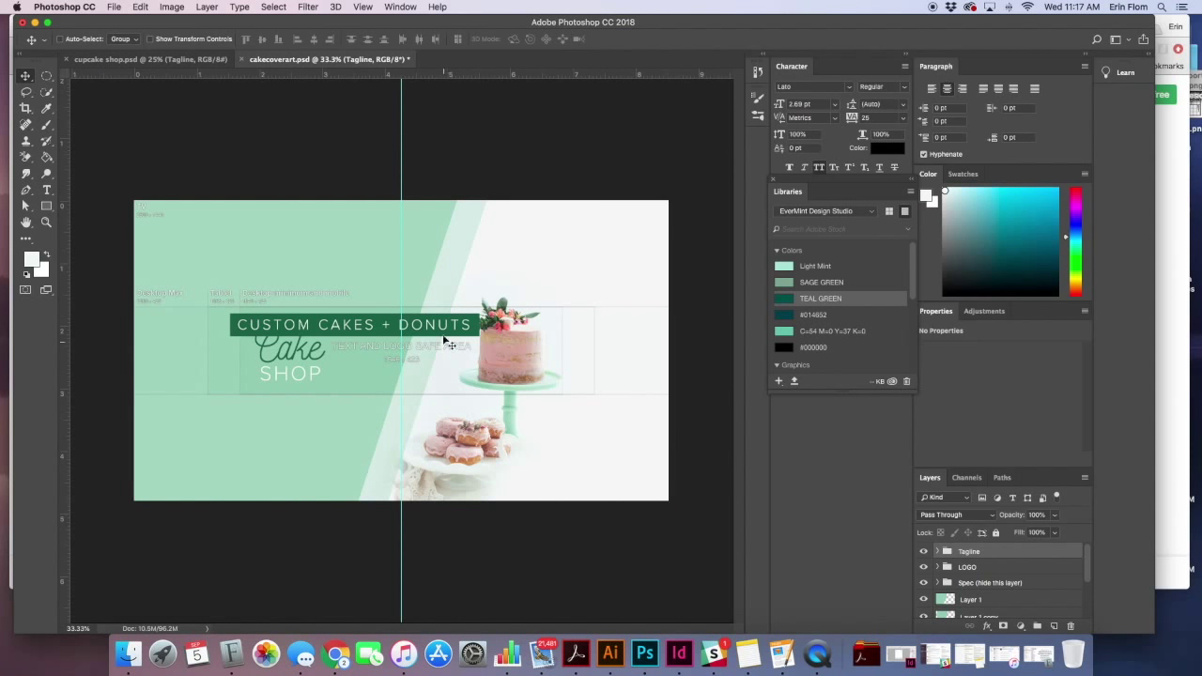
pyautogui.moveTo(452, 342); pyautogui.dragTo(470, 380)
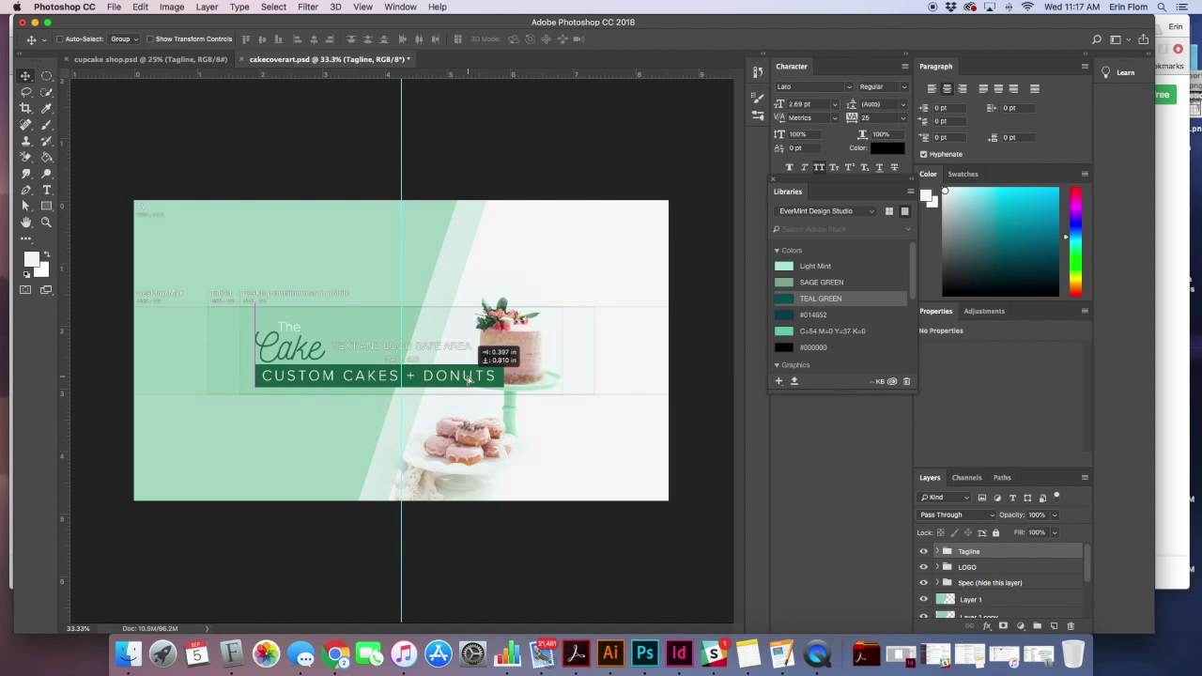
pyautogui.moveTo(467, 376)
pyautogui.mouseDown()
pyautogui.moveTo(531, 376)
pyautogui.moveTo(464, 381)
pyautogui.mouseUp()
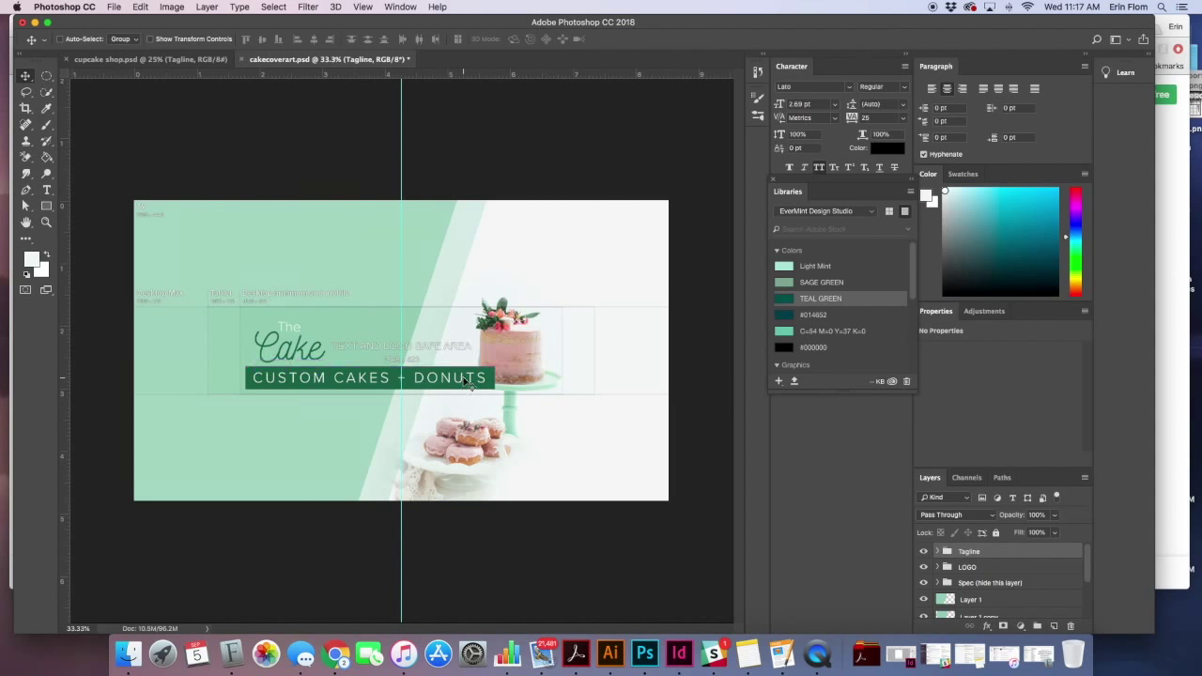
pyautogui.click(937, 553)
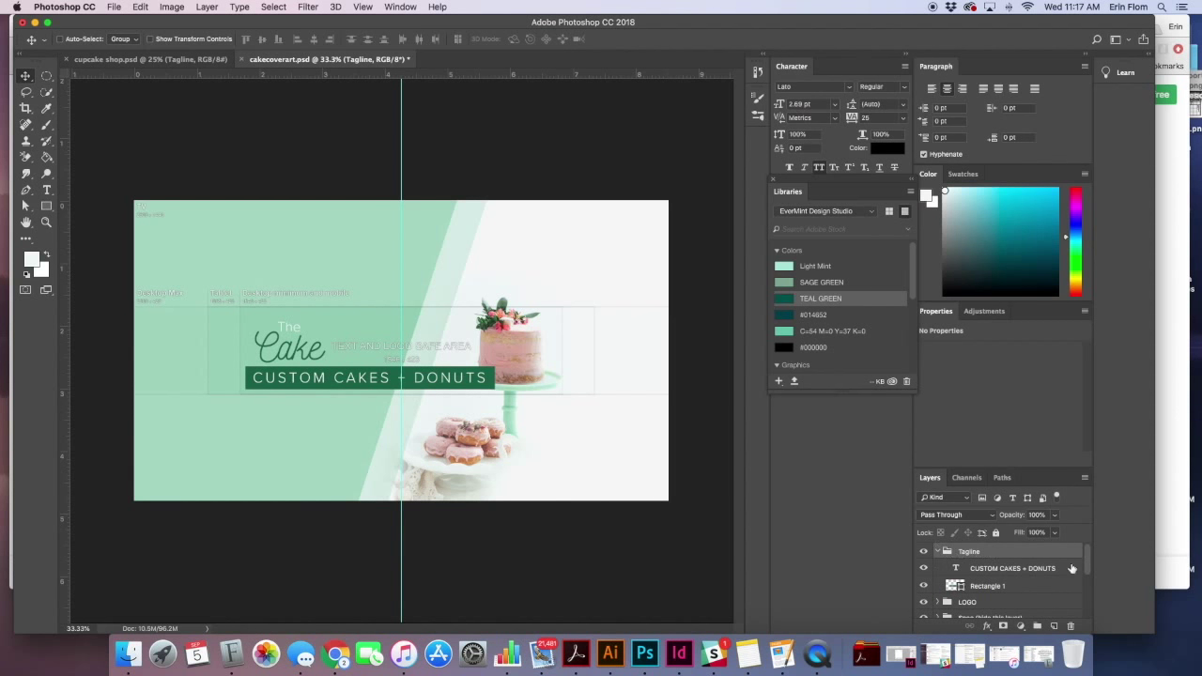
pyautogui.click(1017, 569)
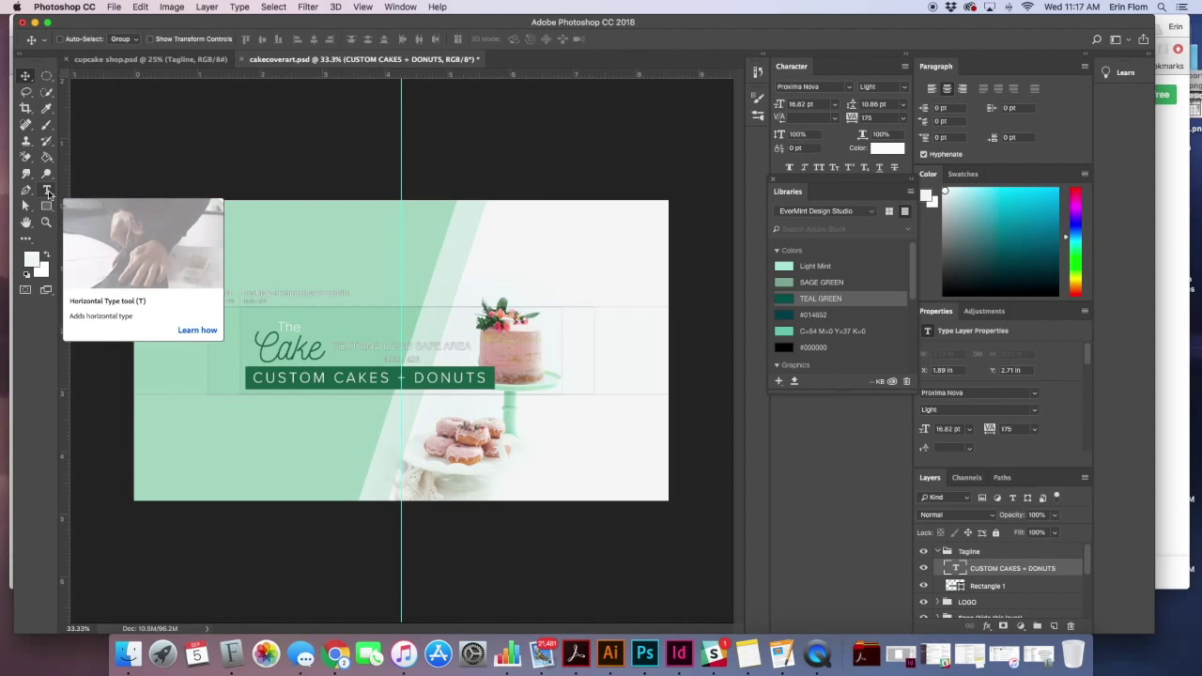
pyautogui.click(48, 193)
pyautogui.click(47, 193)
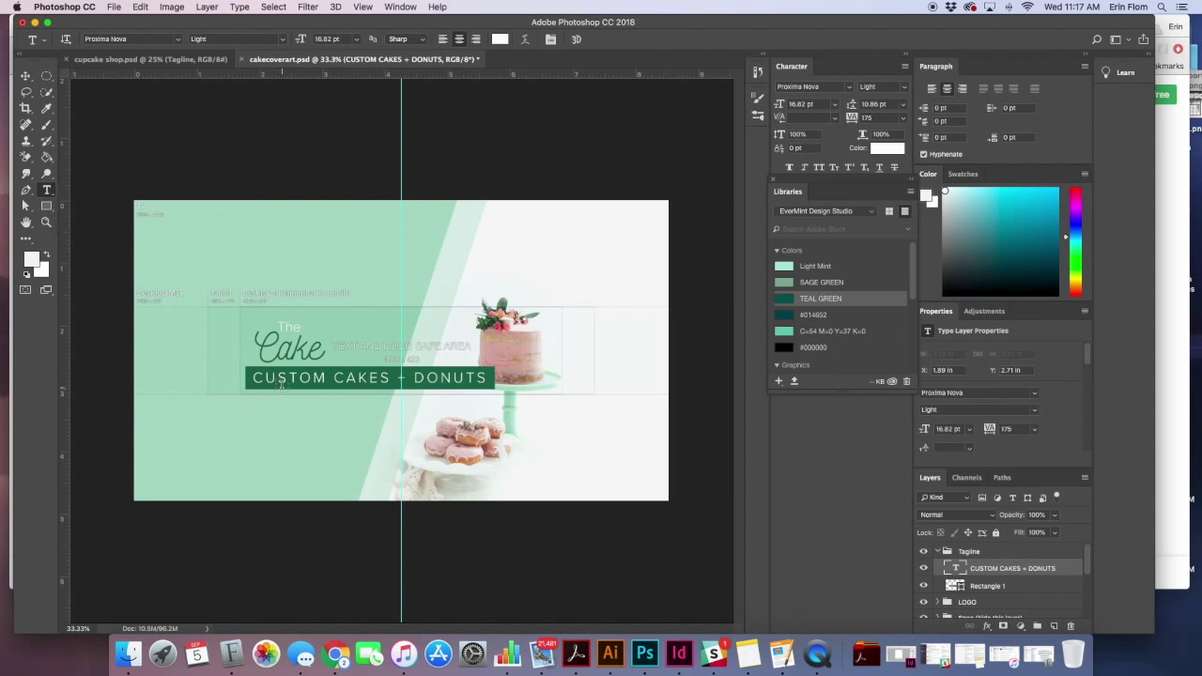
pyautogui.moveTo(256, 379); pyautogui.dragTo(483, 377)
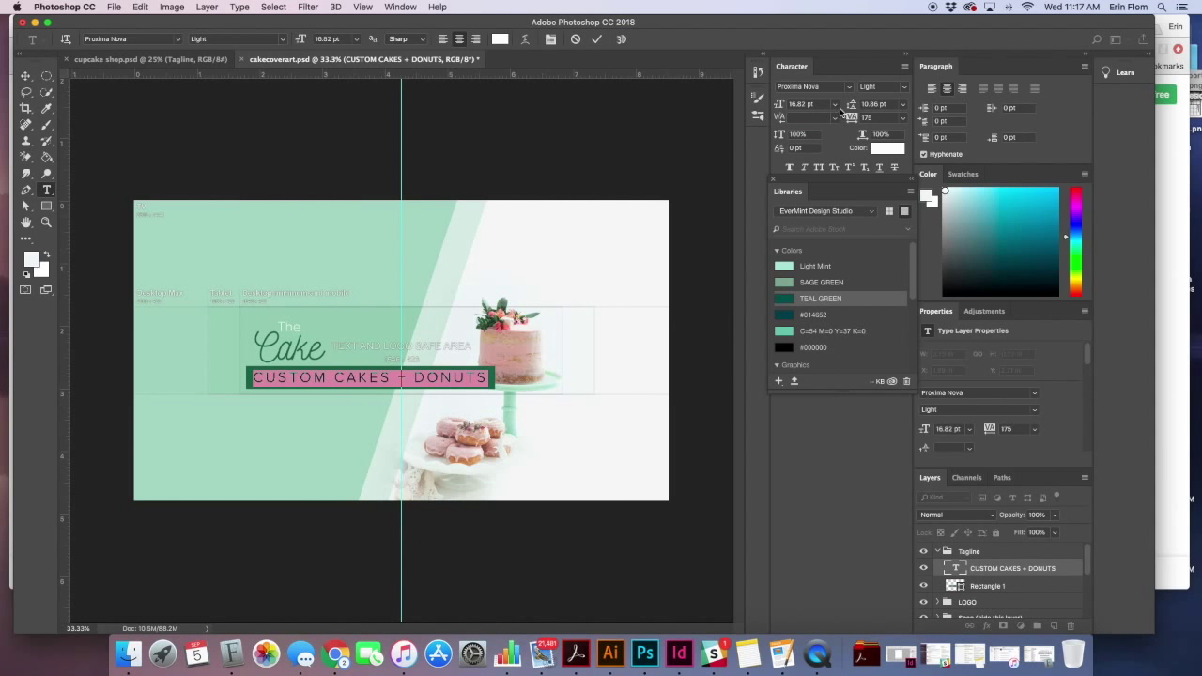
pyautogui.click(25, 77)
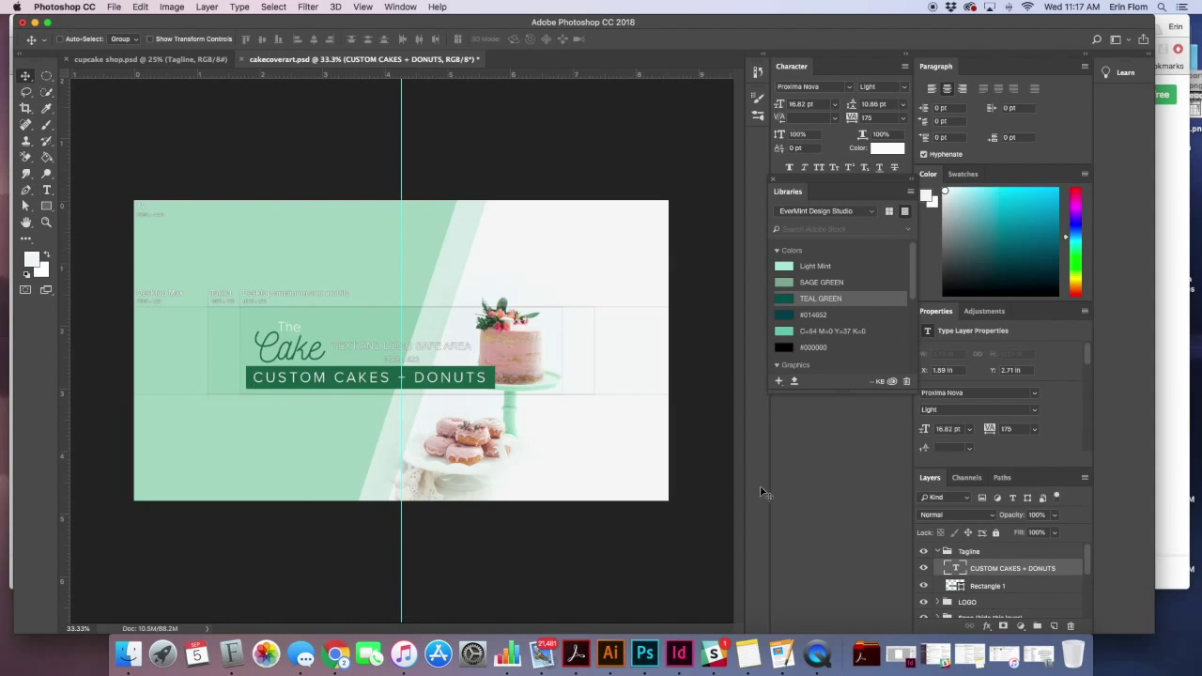
pyautogui.click(937, 552)
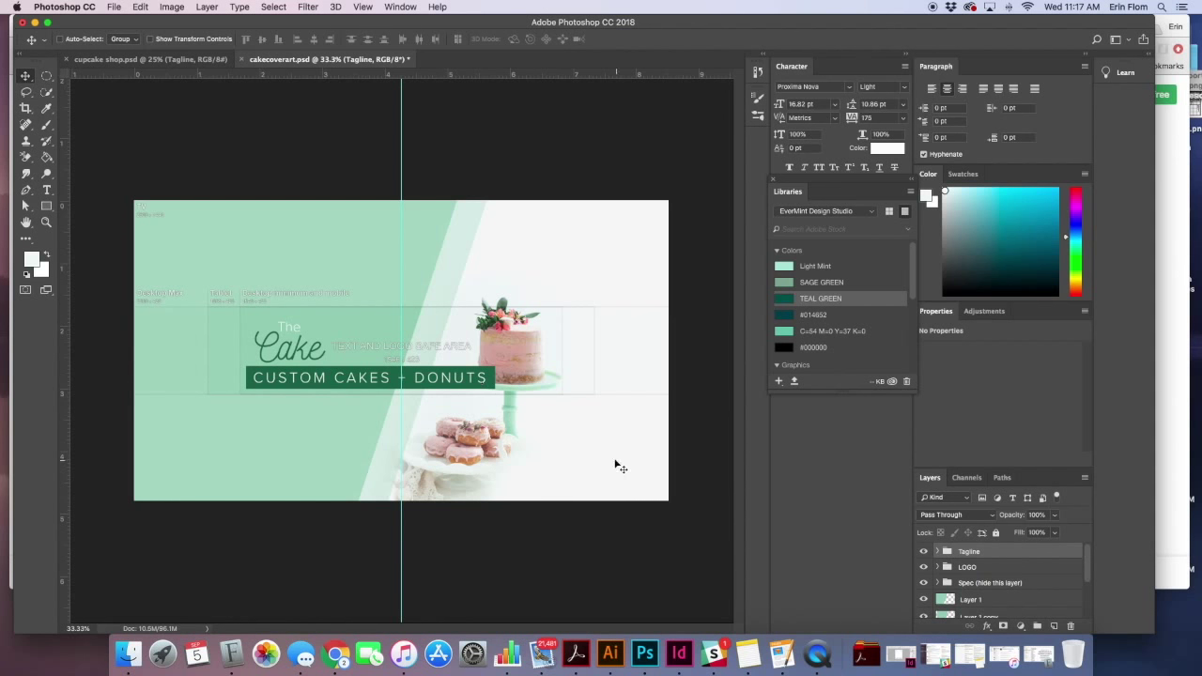
# Scale the Tagline group proportionally down to about 79% and apply the transformation.
pyautogui.press('super+t')
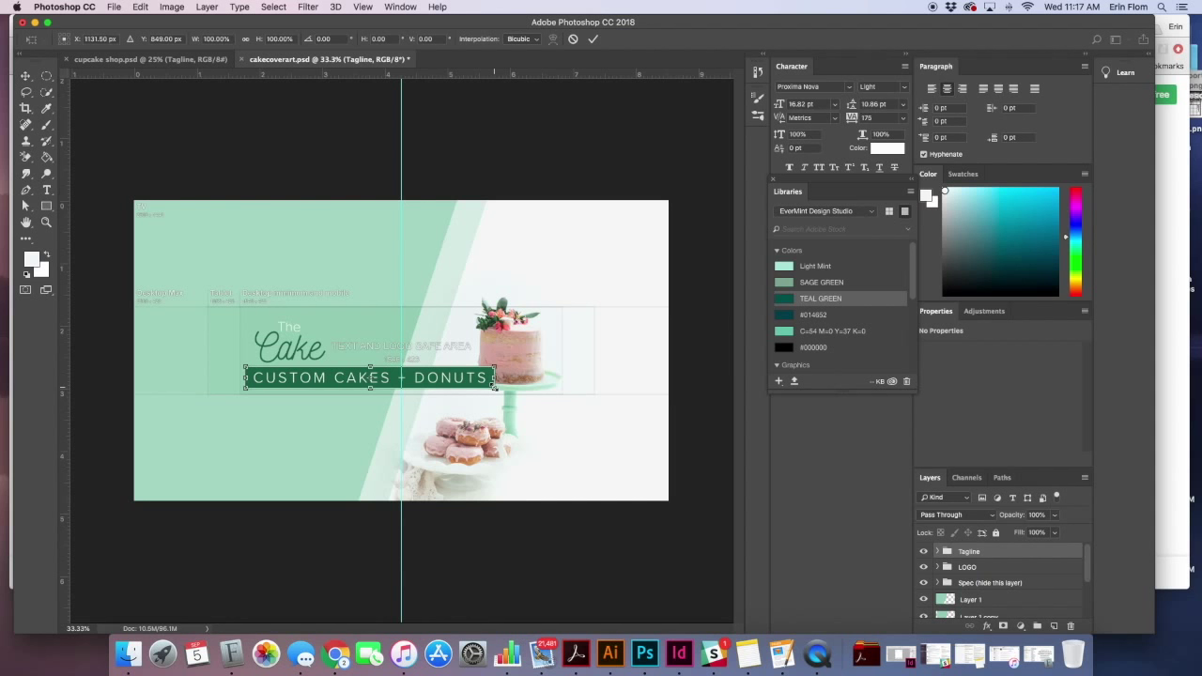
pyautogui.moveTo(495, 378); pyautogui.dragTo(472, 378)
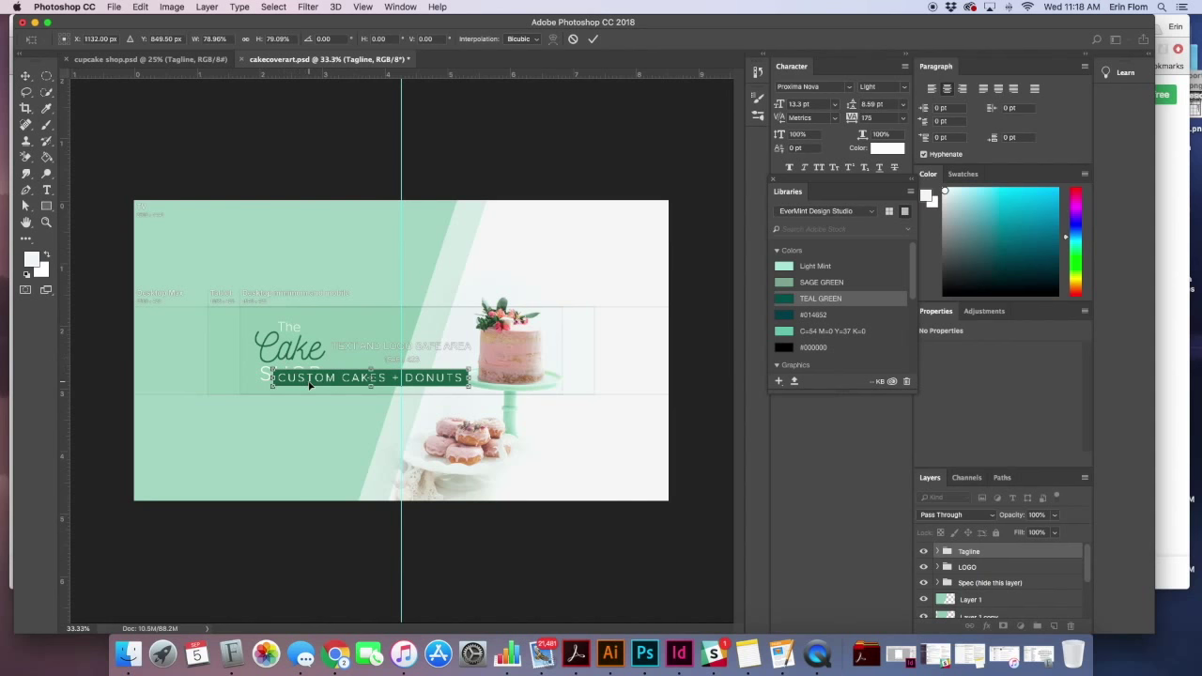
pyautogui.click(25, 75)
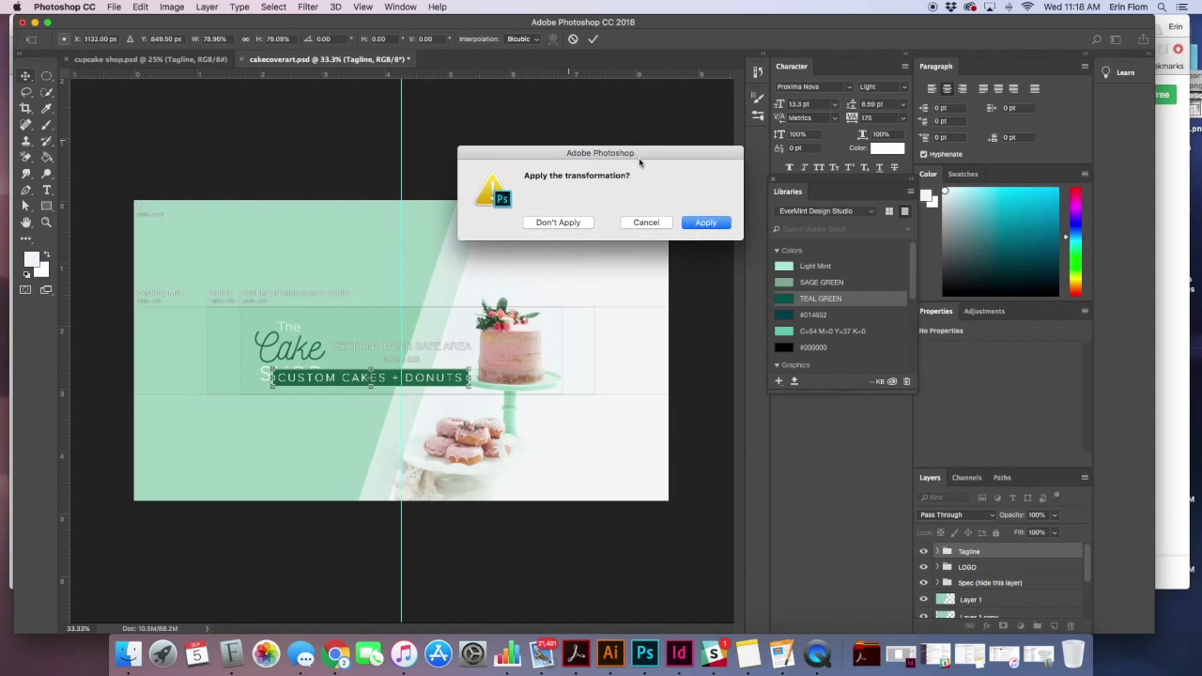
pyautogui.click(705, 223)
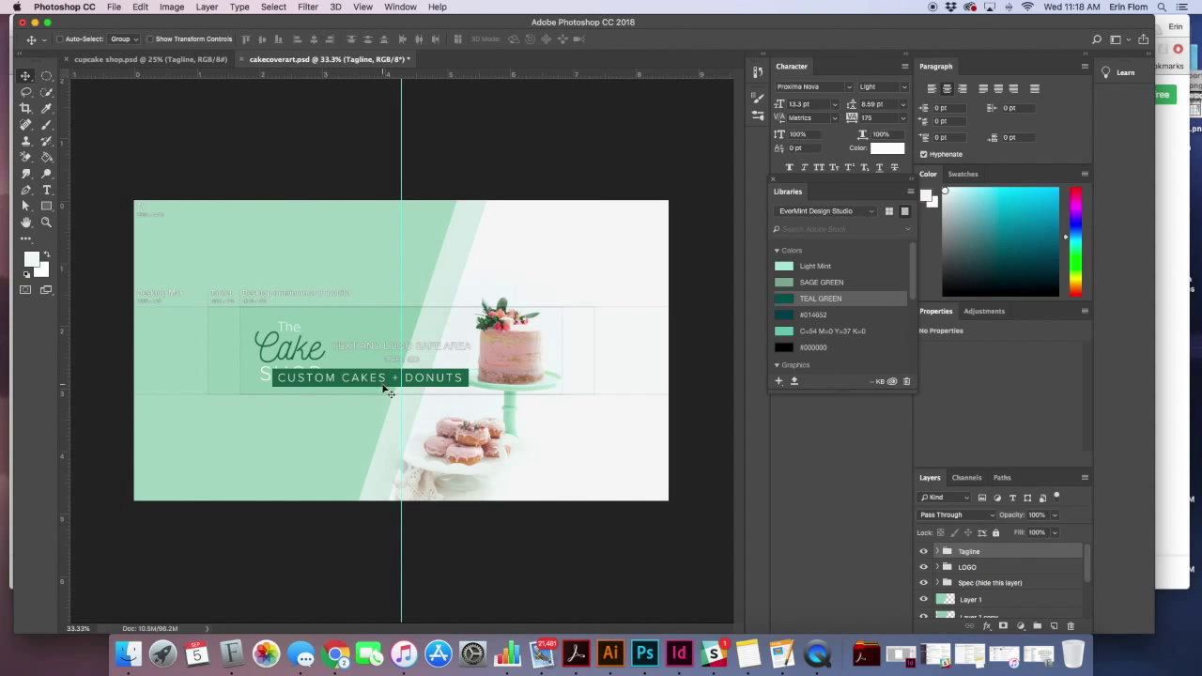
# Shift the Tagline group right so its center lies on the vertical guide, at about X 1281 px, and apply the transformation.
pyautogui.moveTo(439, 387); pyautogui.dragTo(469, 384)
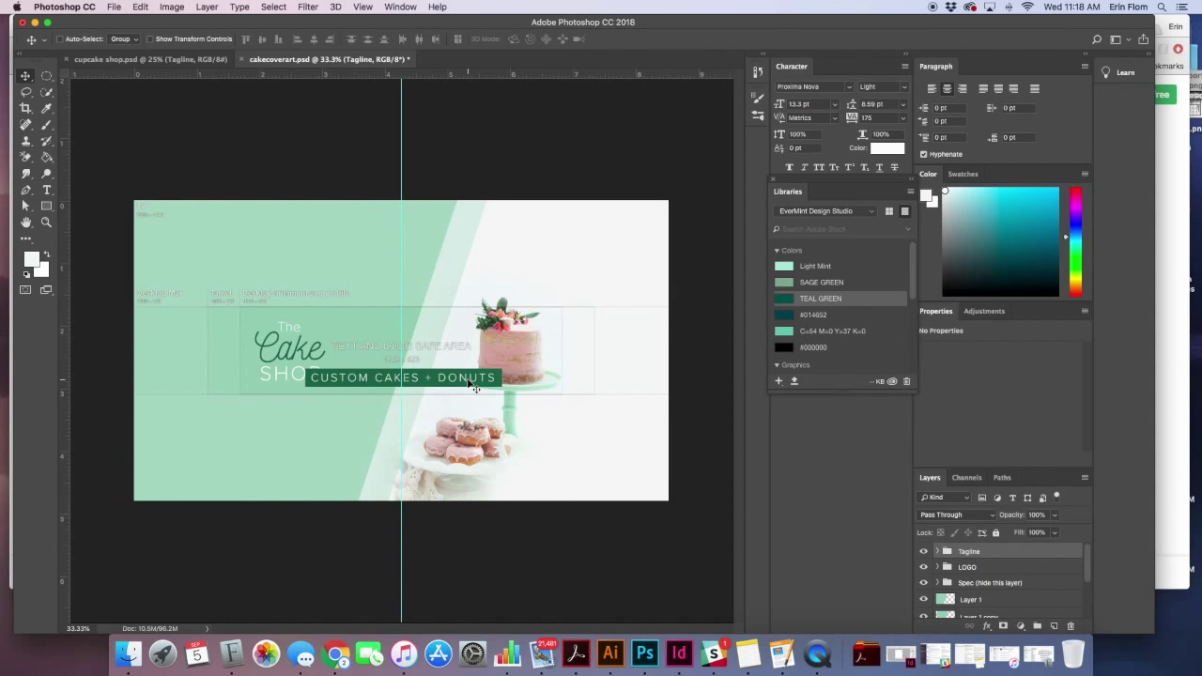
pyautogui.press('super+t')
pyautogui.press('Left')
pyautogui.press('Left')
pyautogui.press('Left')
pyautogui.press('Left')
pyautogui.press('Left')
pyautogui.press('Left')
pyautogui.press('Left')
pyautogui.press('Left')
pyautogui.press('Left')
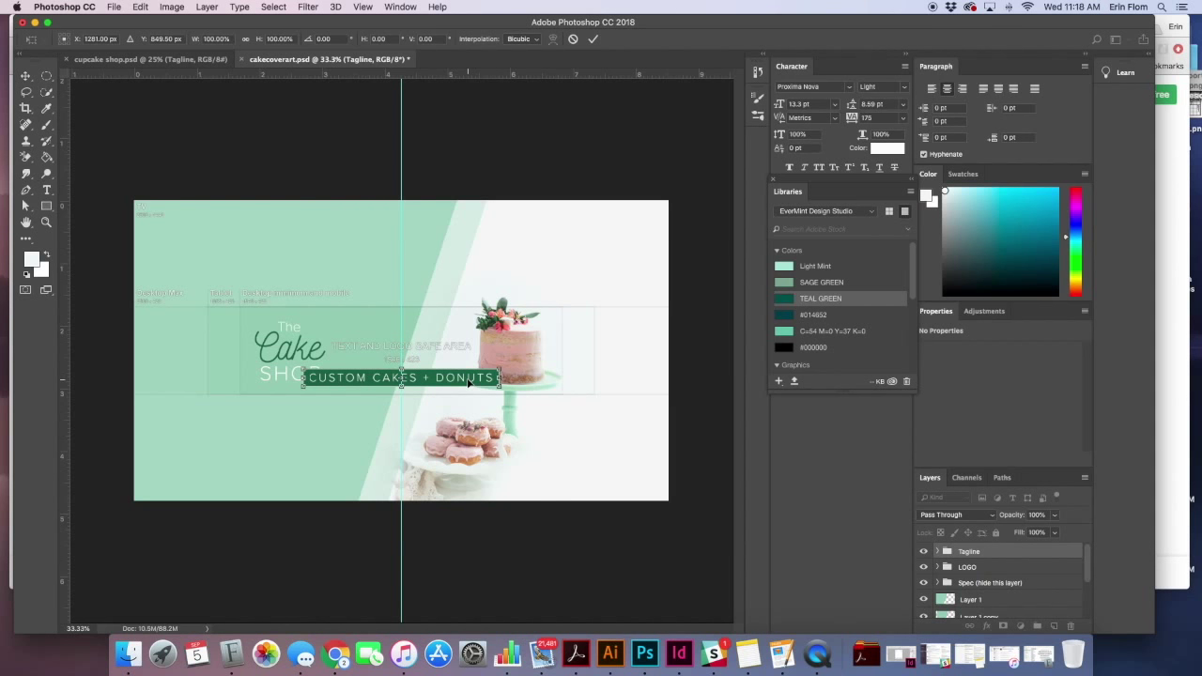
pyautogui.click(25, 77)
pyautogui.click(705, 222)
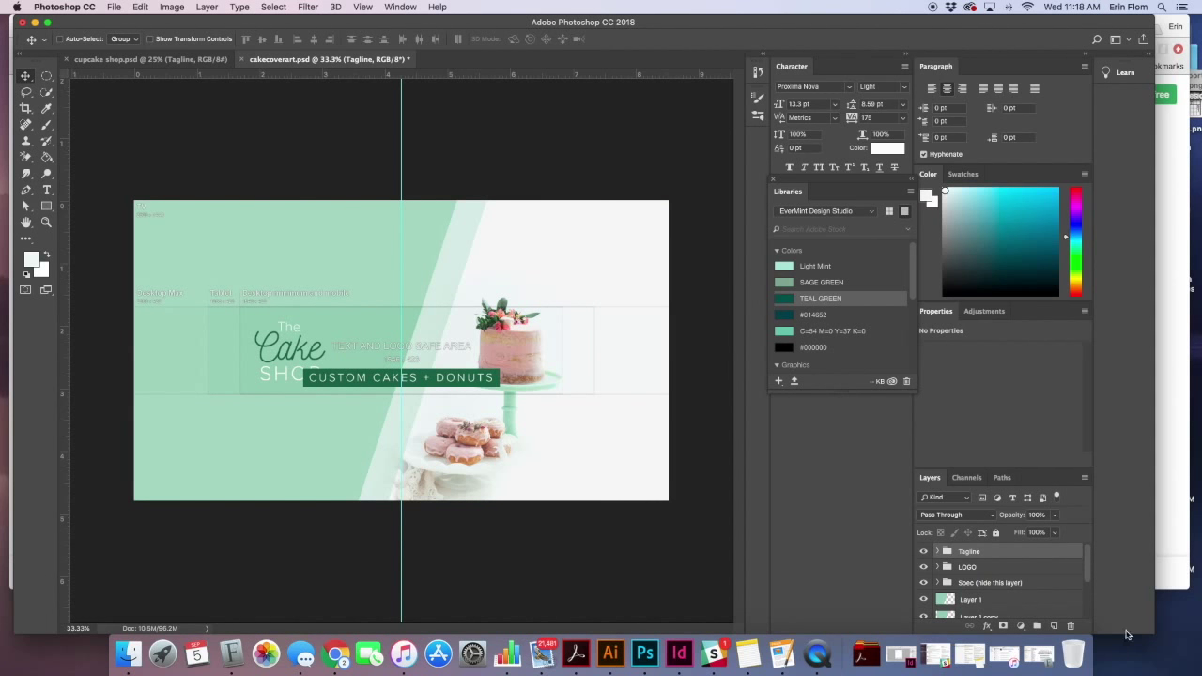
# Move the LOGO group slightly up and left, scale it proportionally to about 85%, and apply the transformation.
pyautogui.click(977, 569)
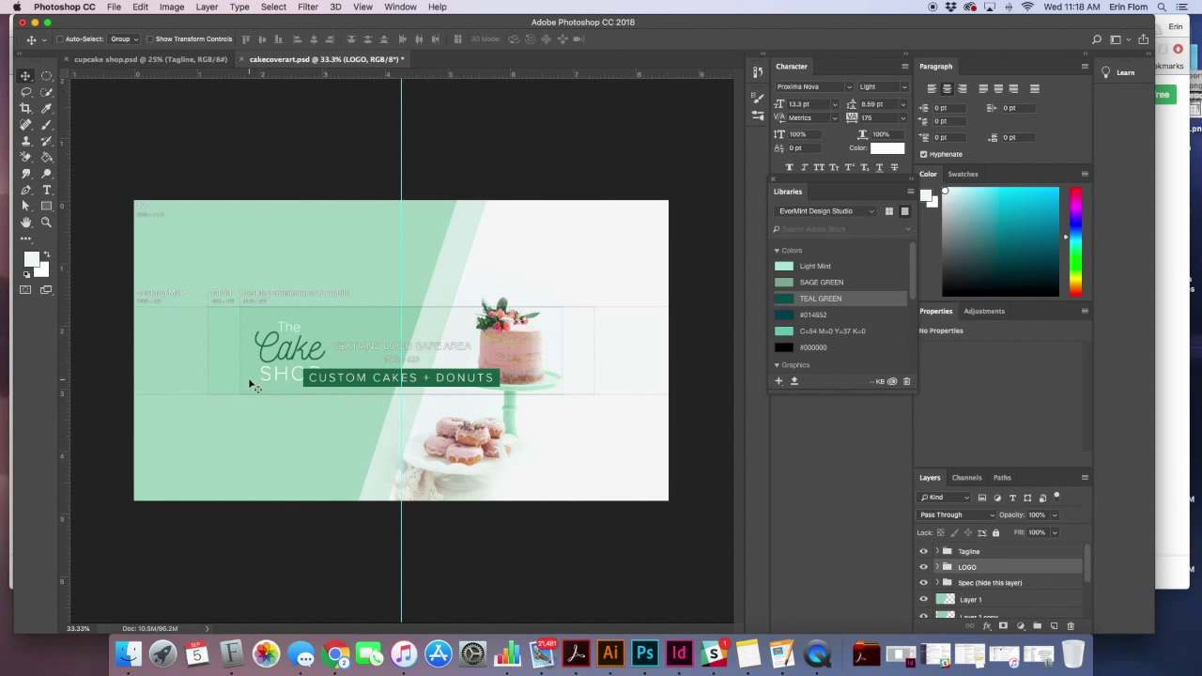
pyautogui.moveTo(298, 357)
pyautogui.mouseDown()
pyautogui.moveTo(353, 340)
pyautogui.moveTo(407, 343)
pyautogui.moveTo(291, 347)
pyautogui.mouseUp()
pyautogui.press('super+t')
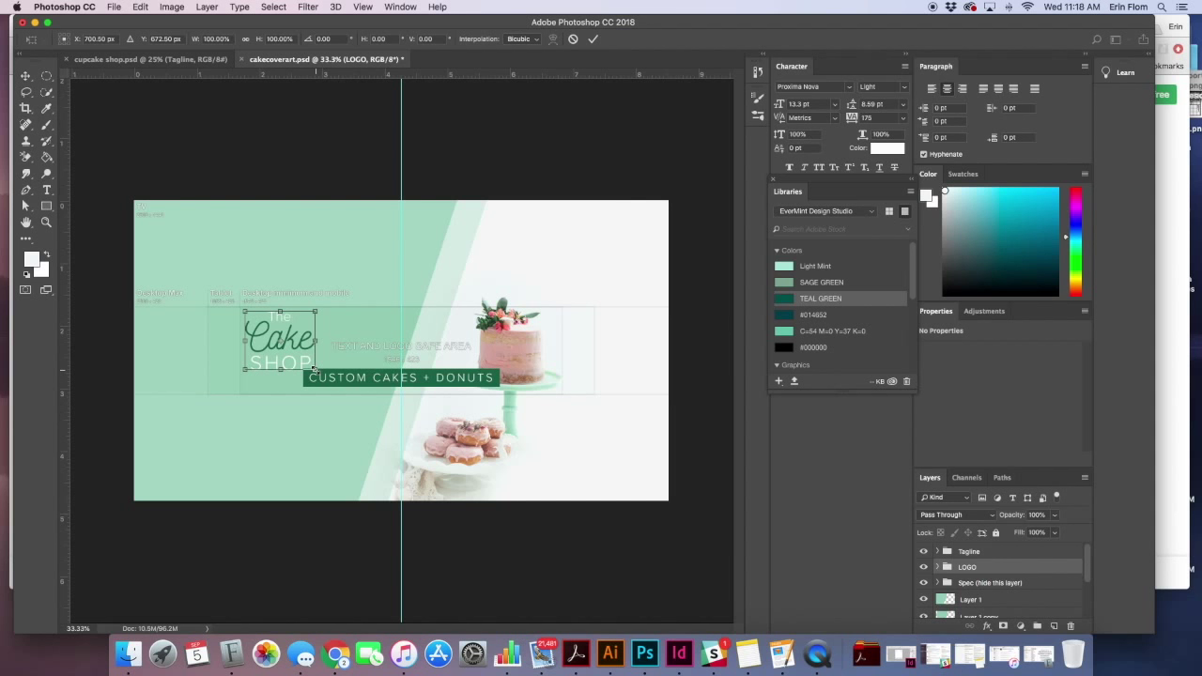
pyautogui.moveTo(314, 370); pyautogui.dragTo(310, 368)
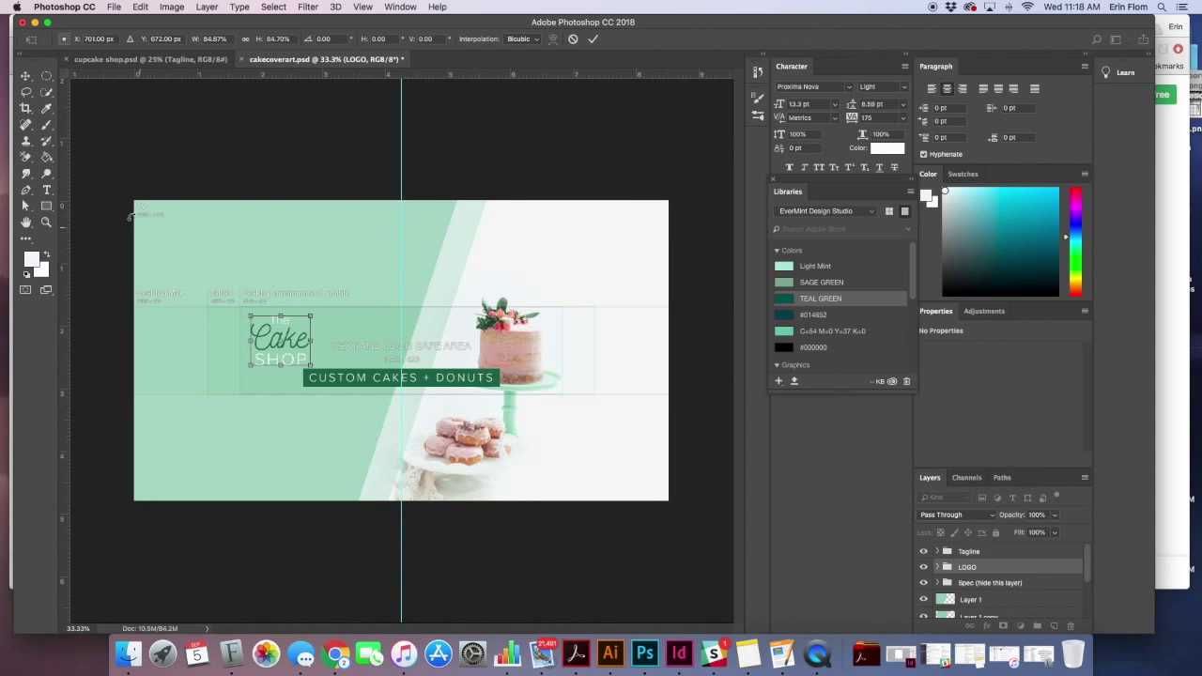
pyautogui.click(26, 76)
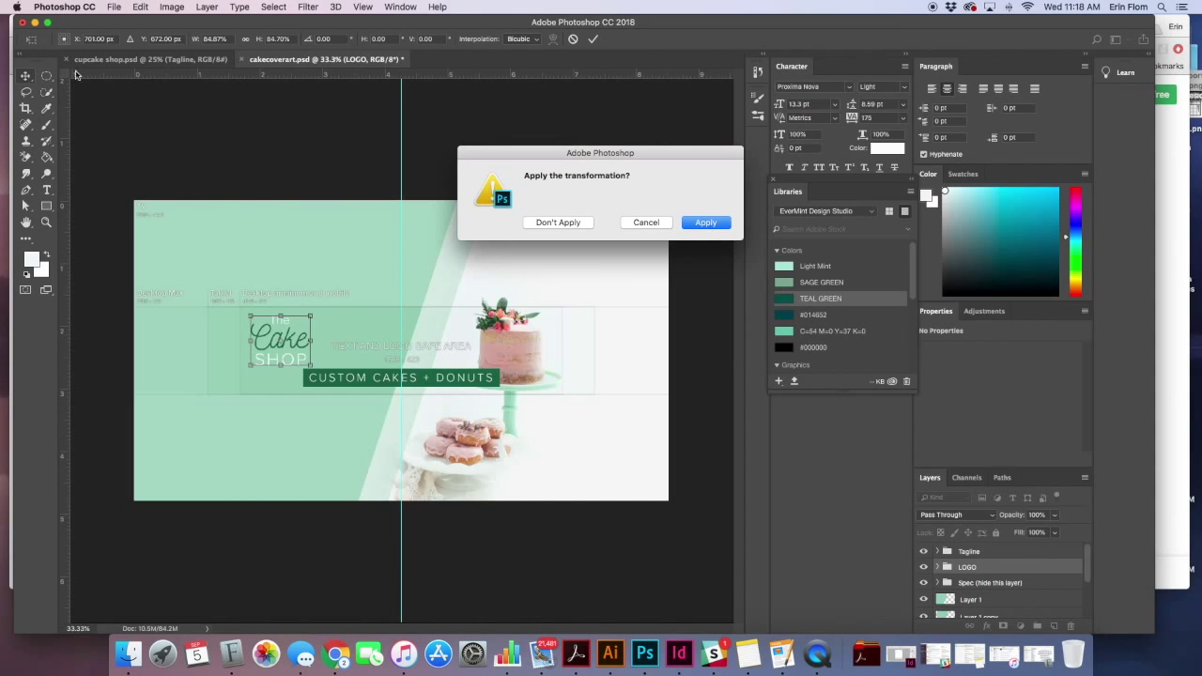
pyautogui.click(701, 224)
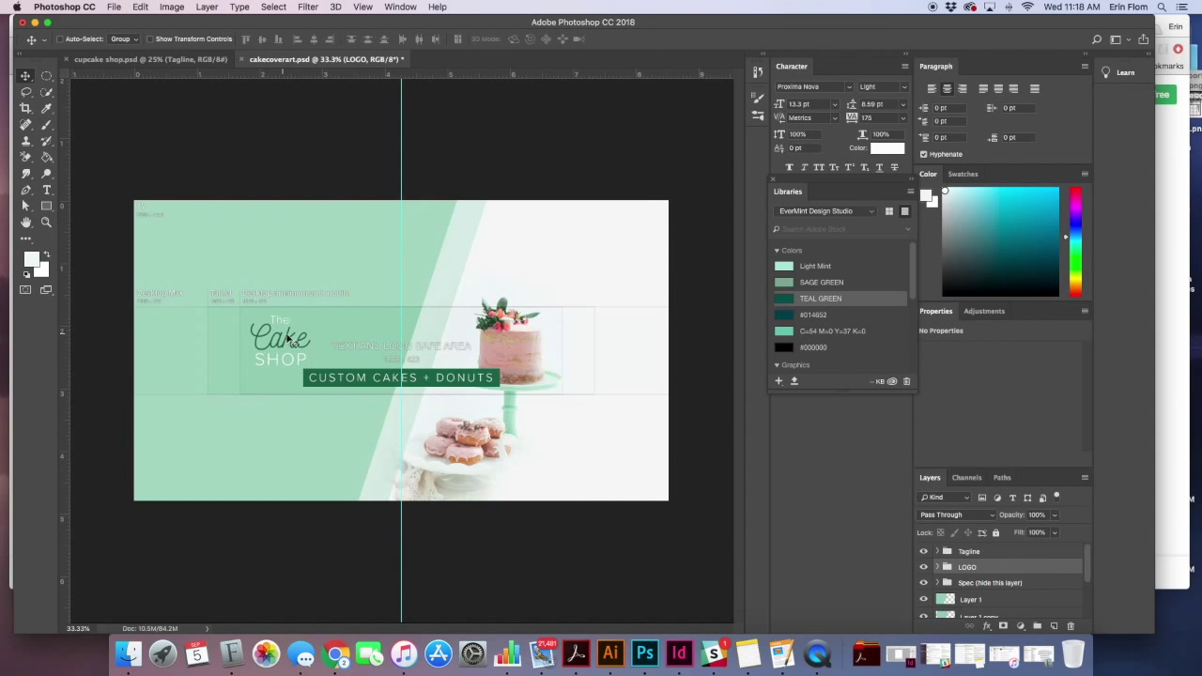
# Nudge the LOGO group slightly up and left to clear space for the tagline beneath it.
pyautogui.press('Up')
pyautogui.press('Up')
pyautogui.press('Up')
pyautogui.press('Up')
pyautogui.press('Left')
pyautogui.press('Left')
pyautogui.press('Left')
pyautogui.press('Left')
pyautogui.press('Left')
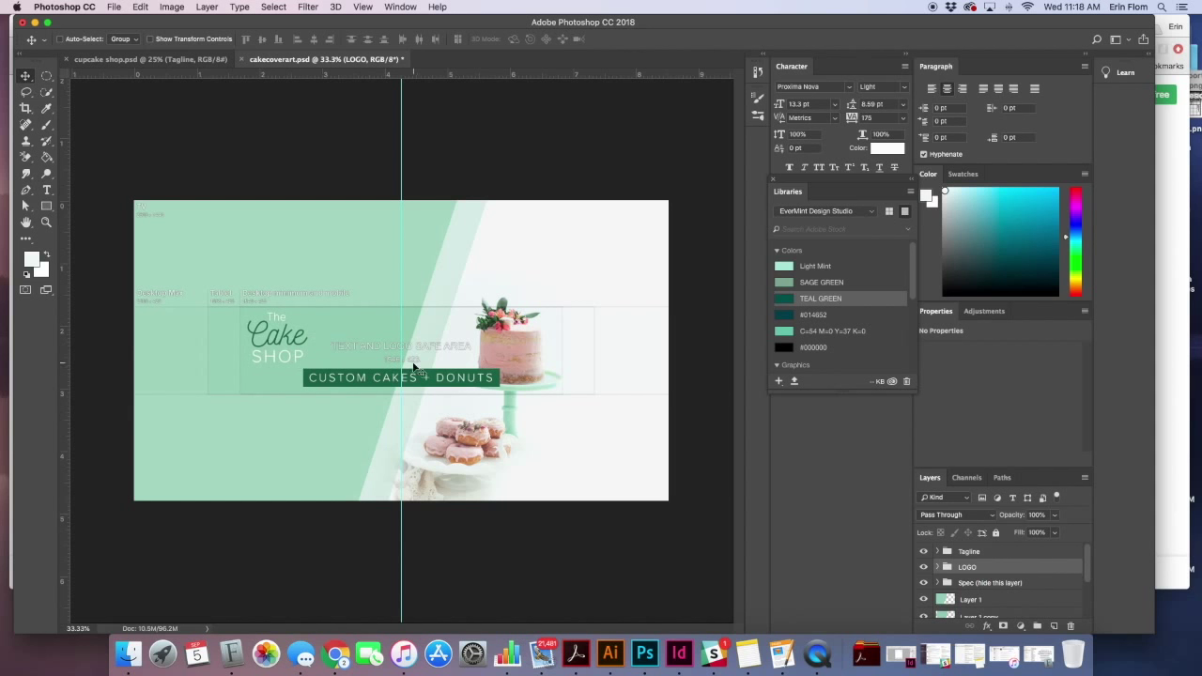
# Move the Tagline group left to just inside the safe area's left edge, and center the LOGO group above it.
pyautogui.click(980, 553)
pyautogui.moveTo(487, 382); pyautogui.dragTo(431, 384)
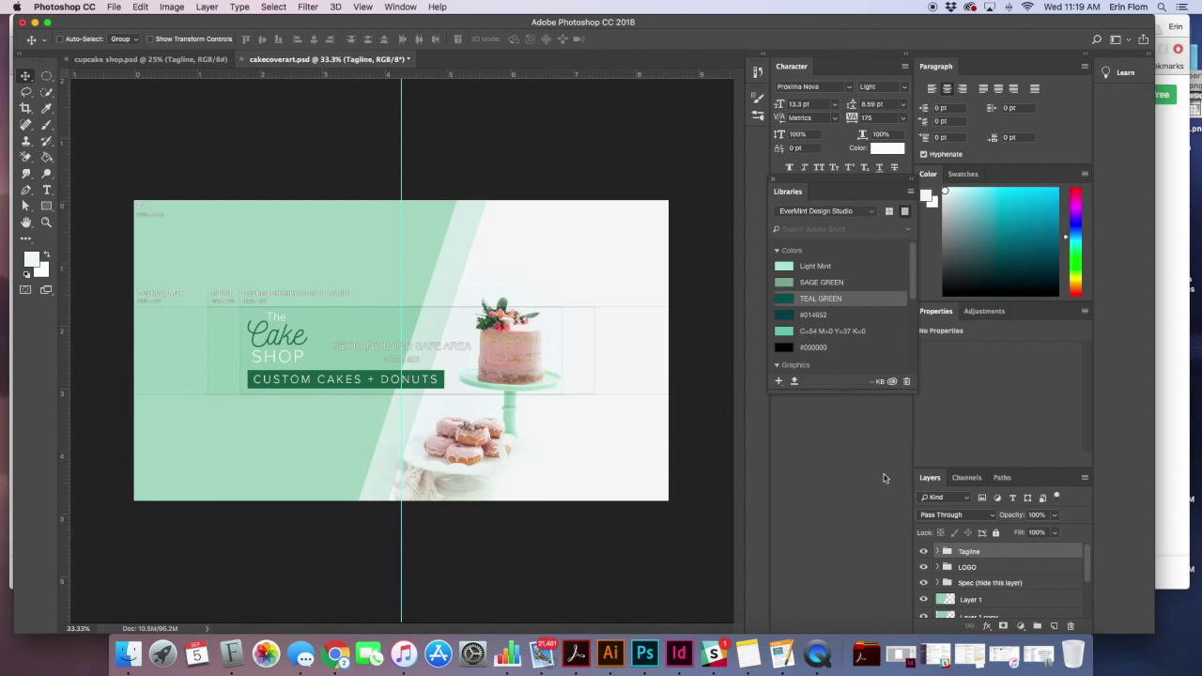
pyautogui.click(968, 567)
pyautogui.moveTo(289, 338); pyautogui.dragTo(351, 339)
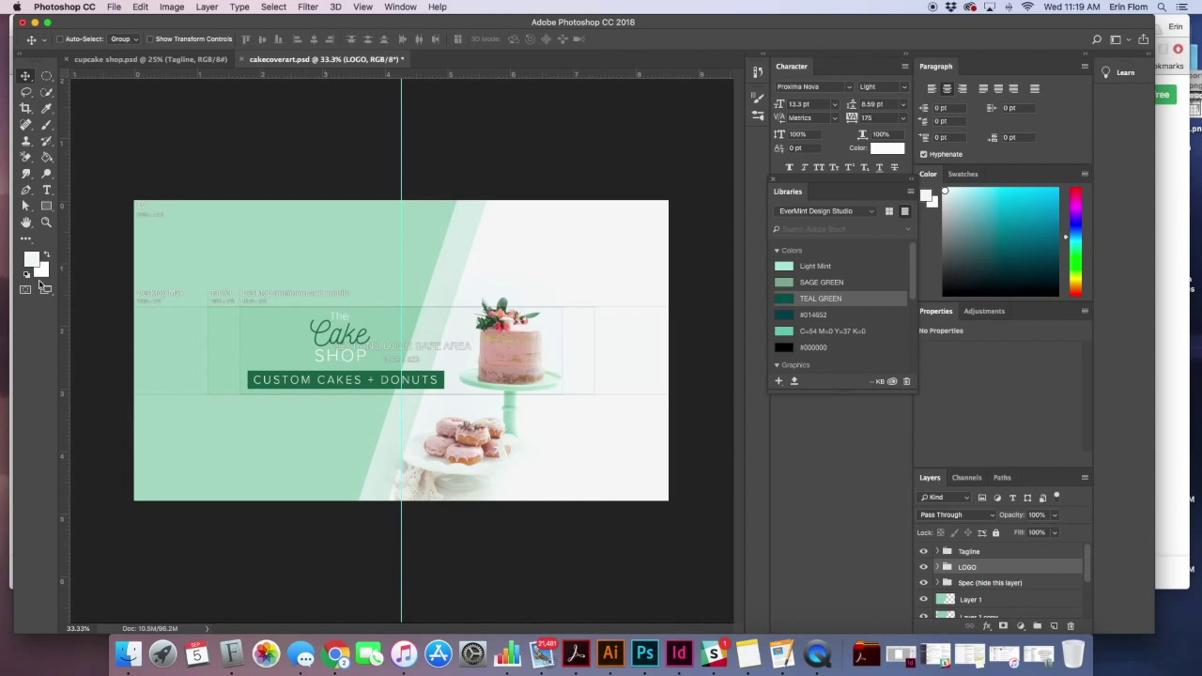
# Examine the Tablet, Desktop Max and Desktop minimum and mobile boundaries around the logo and tagline, up close and across the full canvas.
pyautogui.click(46, 223)
pyautogui.click(226, 334)
pyautogui.click(226, 334)
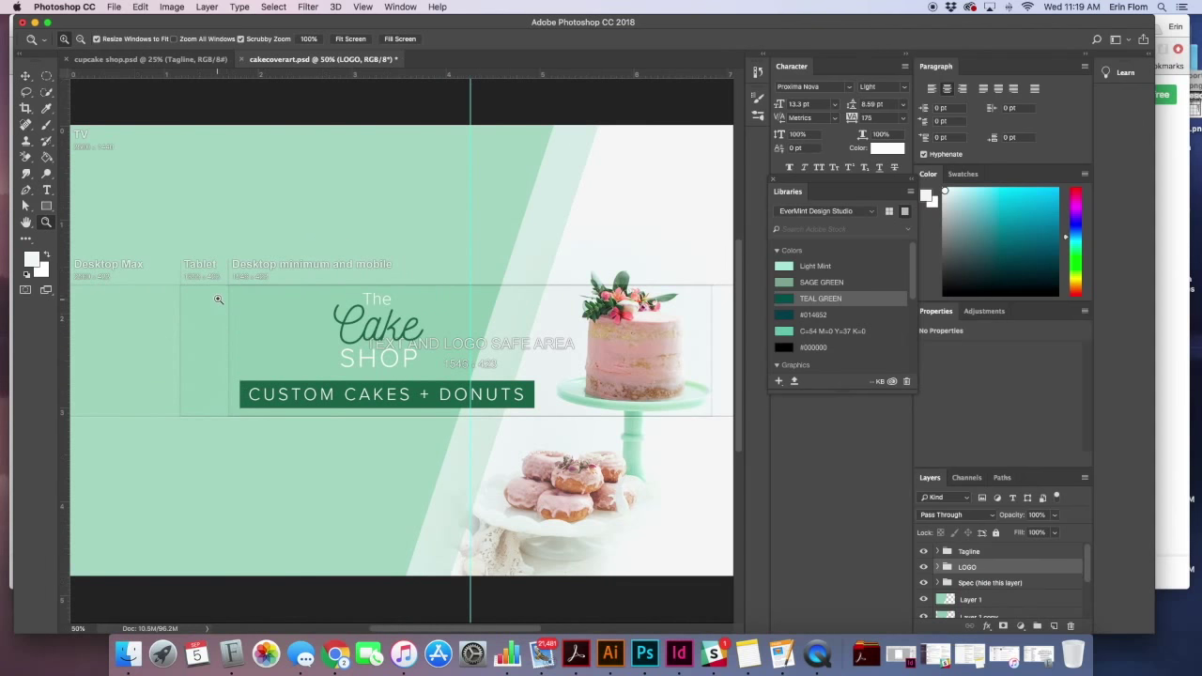
pyautogui.click(217, 299)
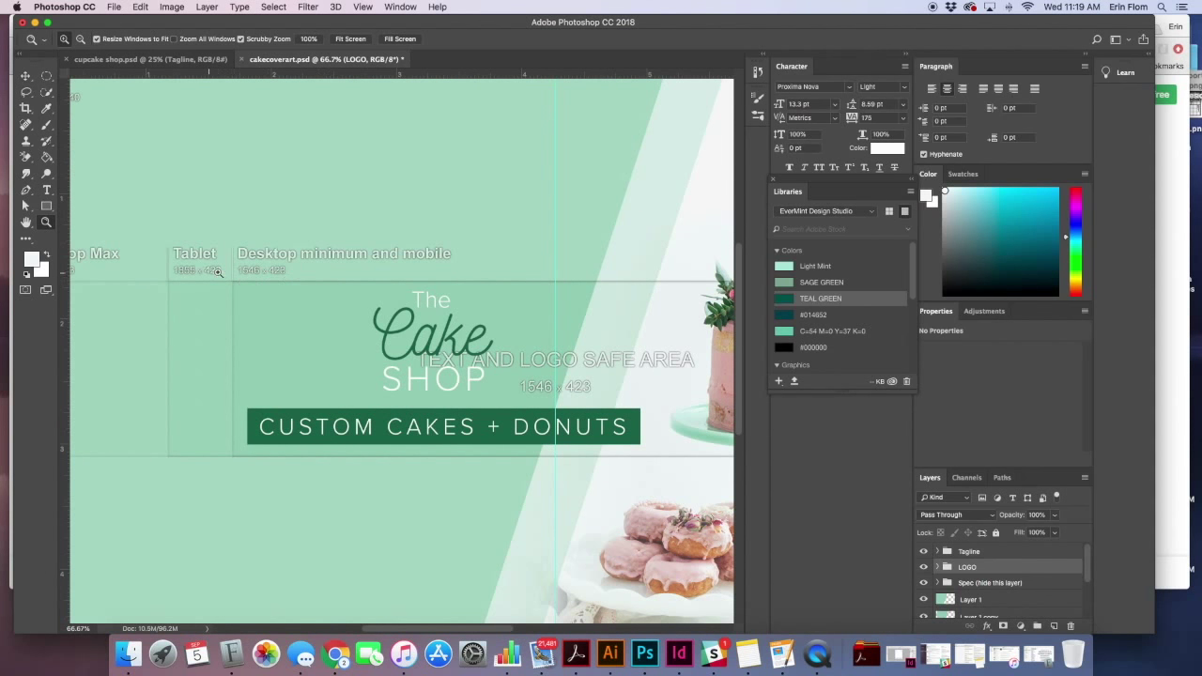
pyautogui.hscroll(-5, 226, 275)
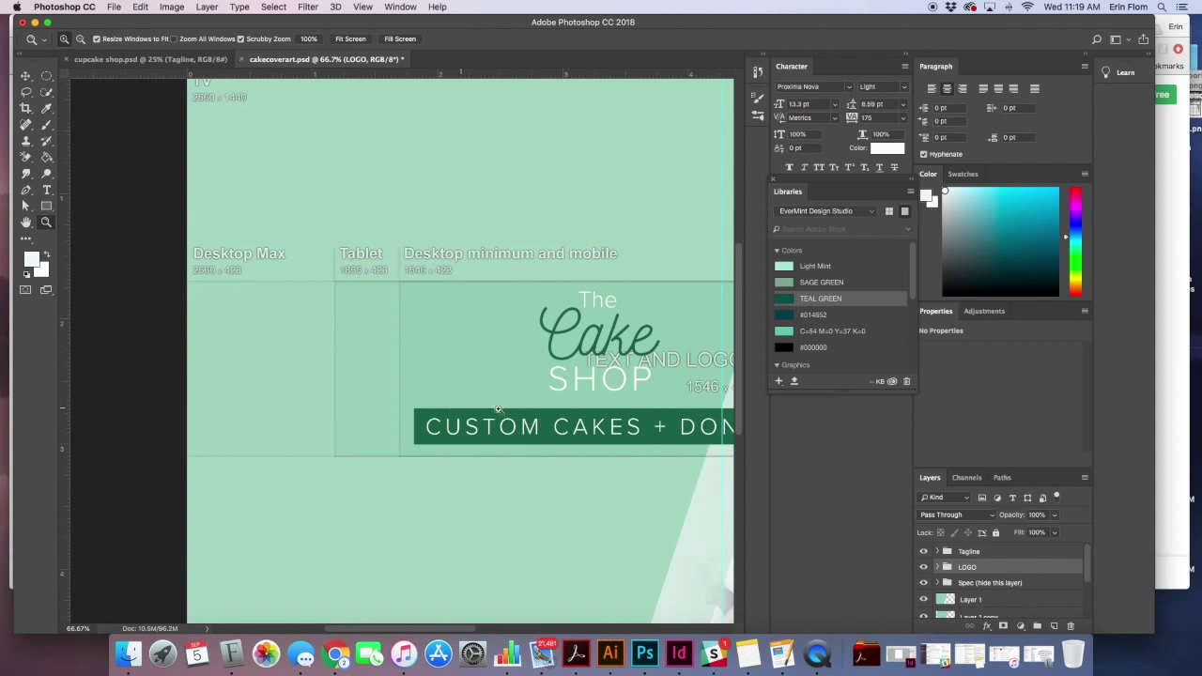
pyautogui.press('alt')
pyautogui.press('alt')
pyautogui.keyDown('alt'); pyautogui.click(469, 347); pyautogui.keyUp('alt')
pyautogui.keyDown('alt'); pyautogui.click(479, 347); pyautogui.keyUp('alt')
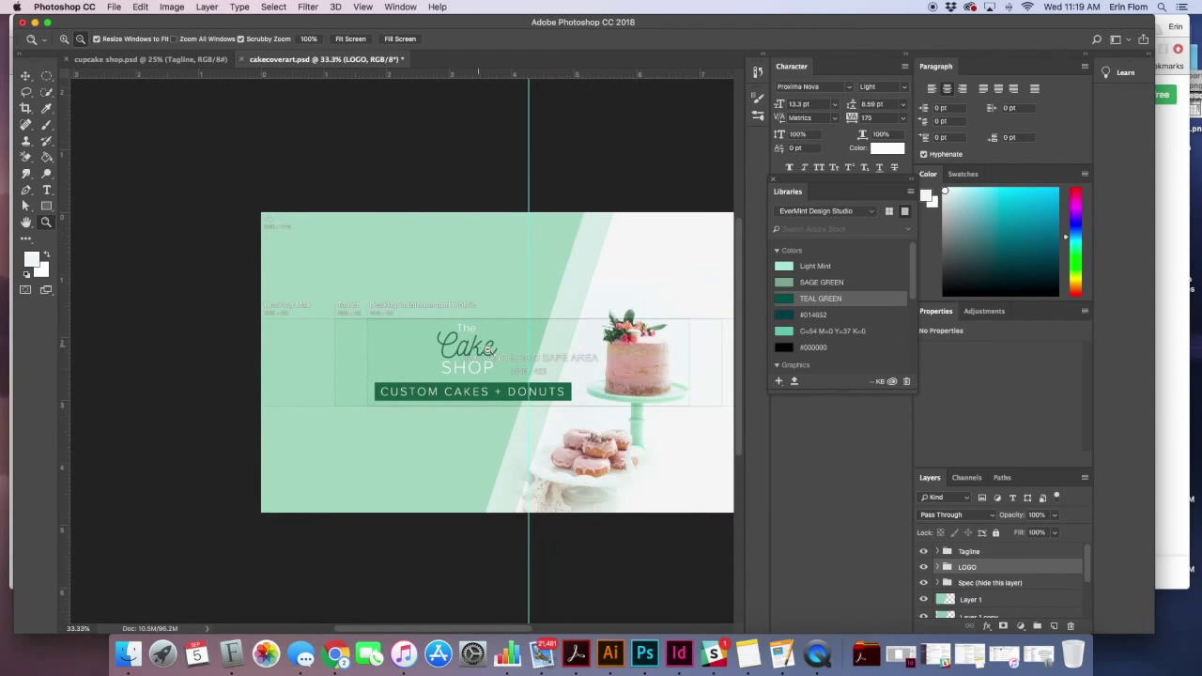
pyautogui.keyDown('alt'); pyautogui.click(618, 366); pyautogui.keyUp('alt')
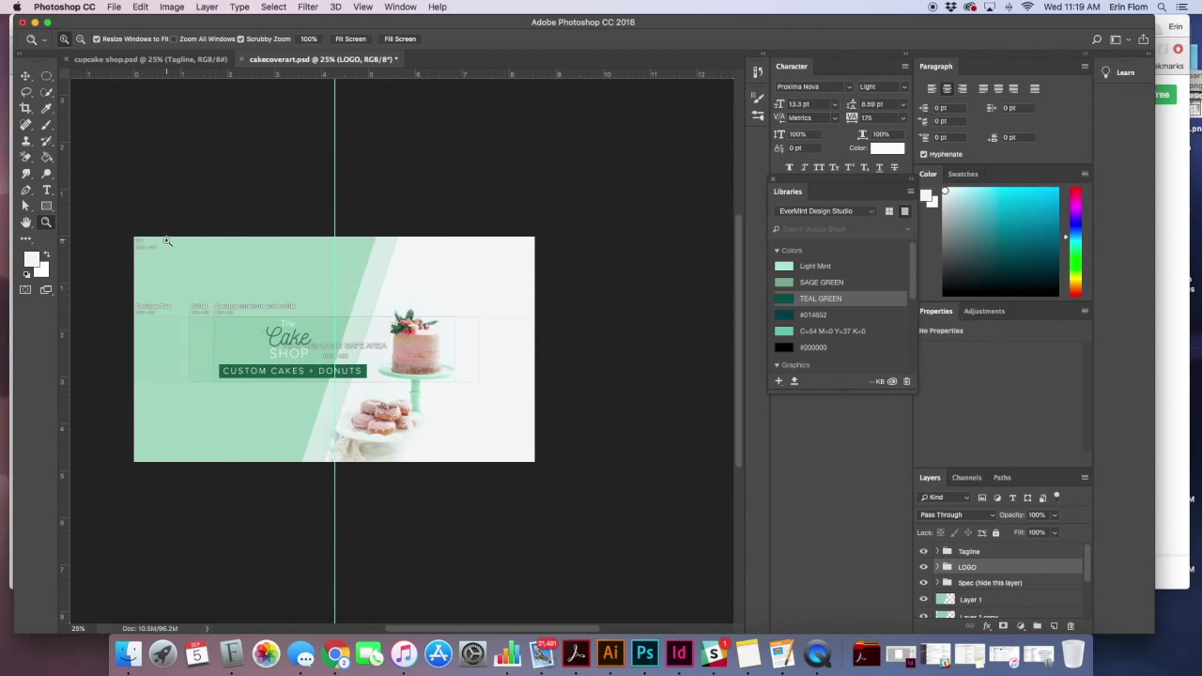
pyautogui.click(25, 75)
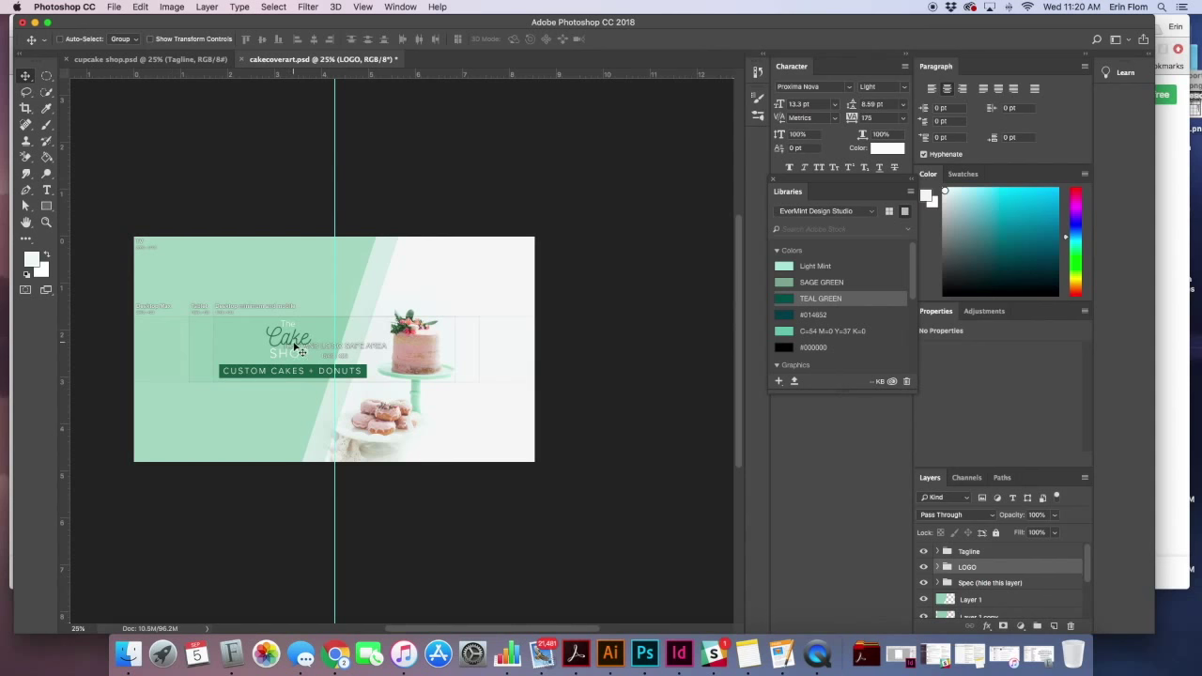
pyautogui.hscroll(-1, 297, 349)
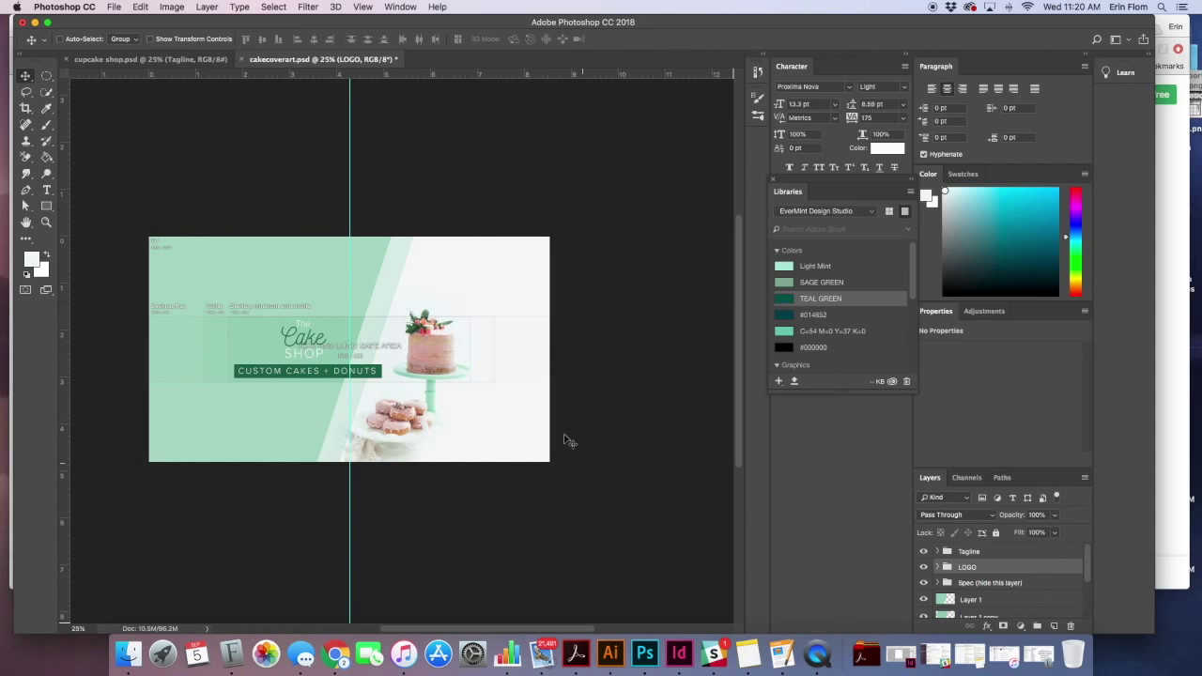
# Hide the "Spec (hide this layer)" group and save cakecoverart.psd.
pyautogui.click(973, 583)
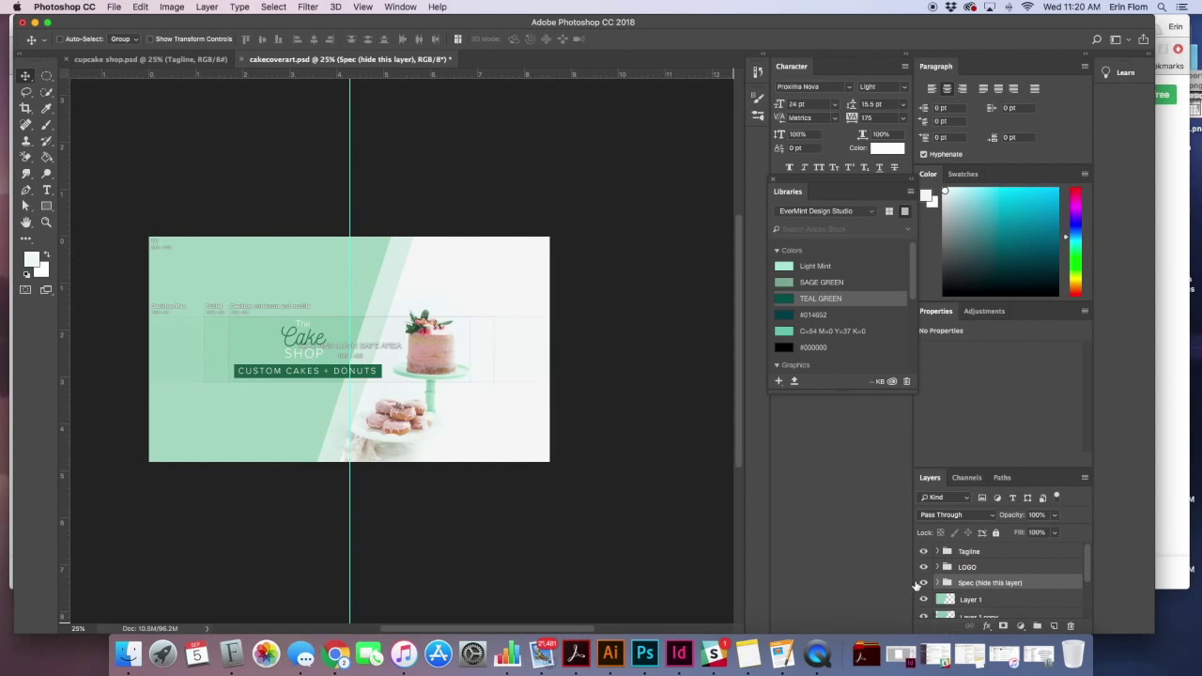
pyautogui.click(923, 583)
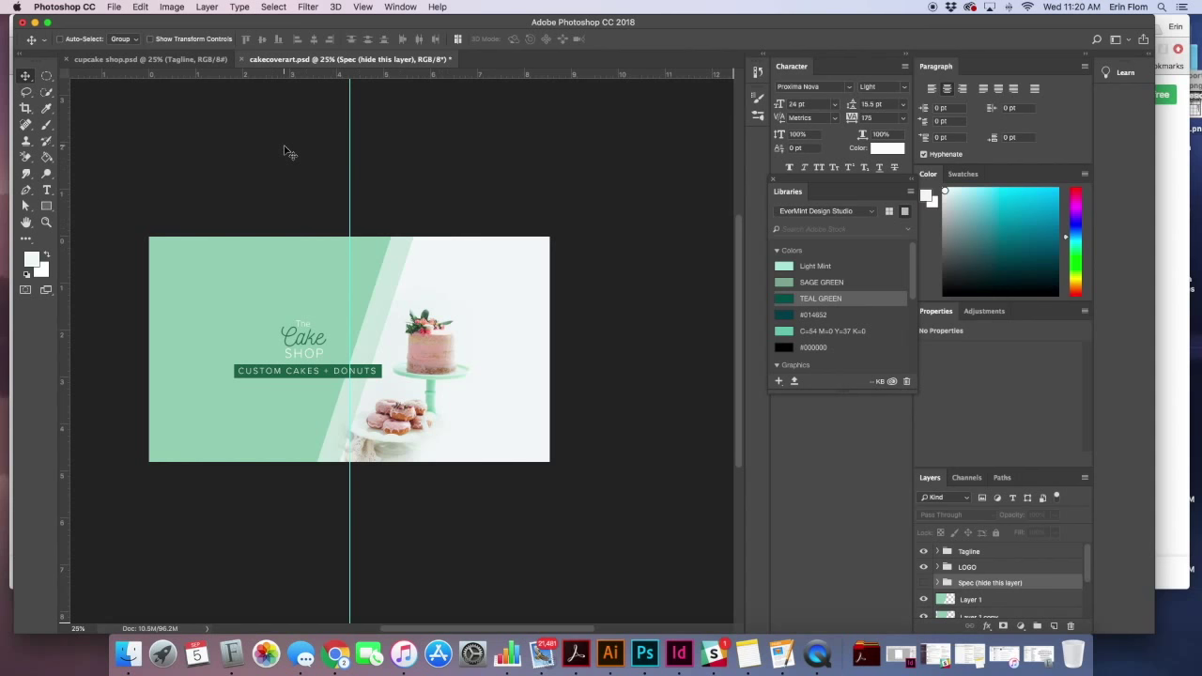
pyautogui.click(111, 6)
pyautogui.click(127, 124)
# Save a JPEG copy as cakecoverart.jpg on the Desktop with quality 8 (High) and Baseline ("Standard") format.
pyautogui.click(114, 7)
pyautogui.click(133, 137)
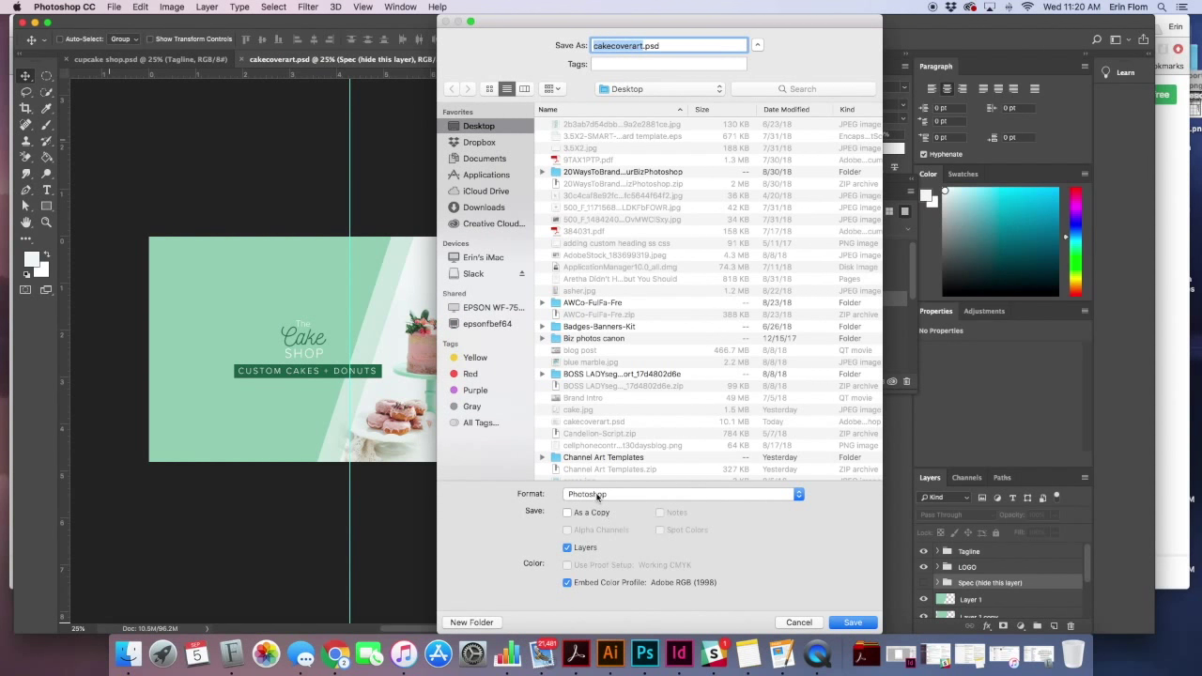
pyautogui.click(598, 495)
pyautogui.click(594, 569)
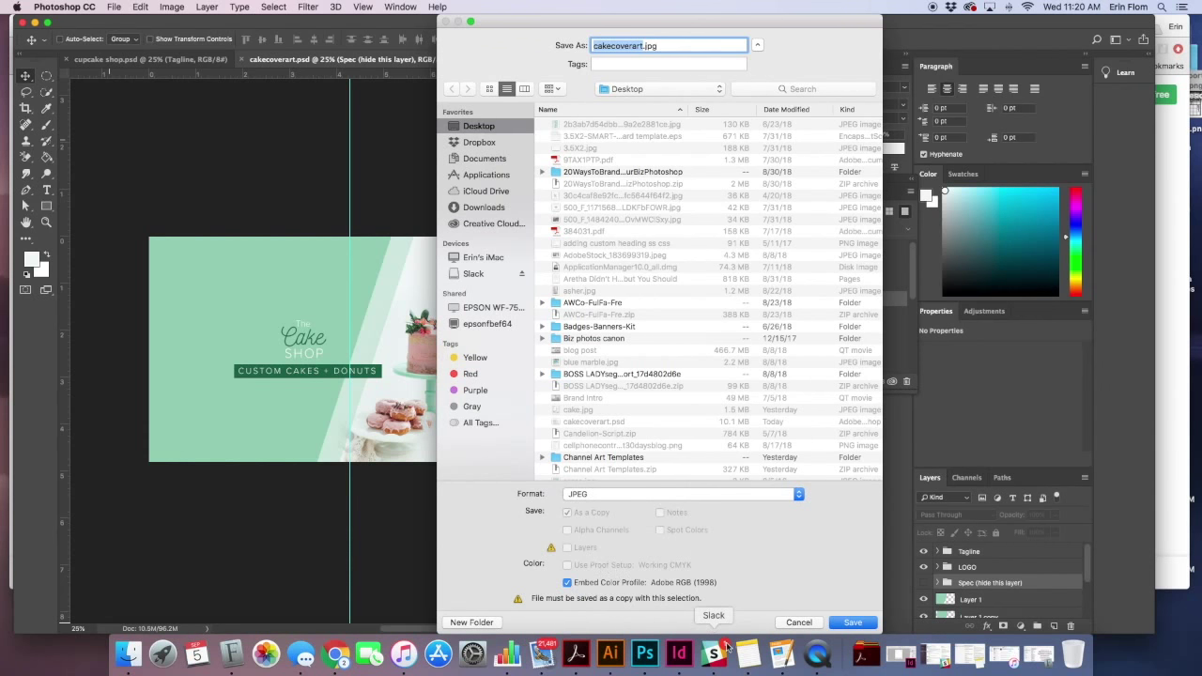
pyautogui.click(855, 623)
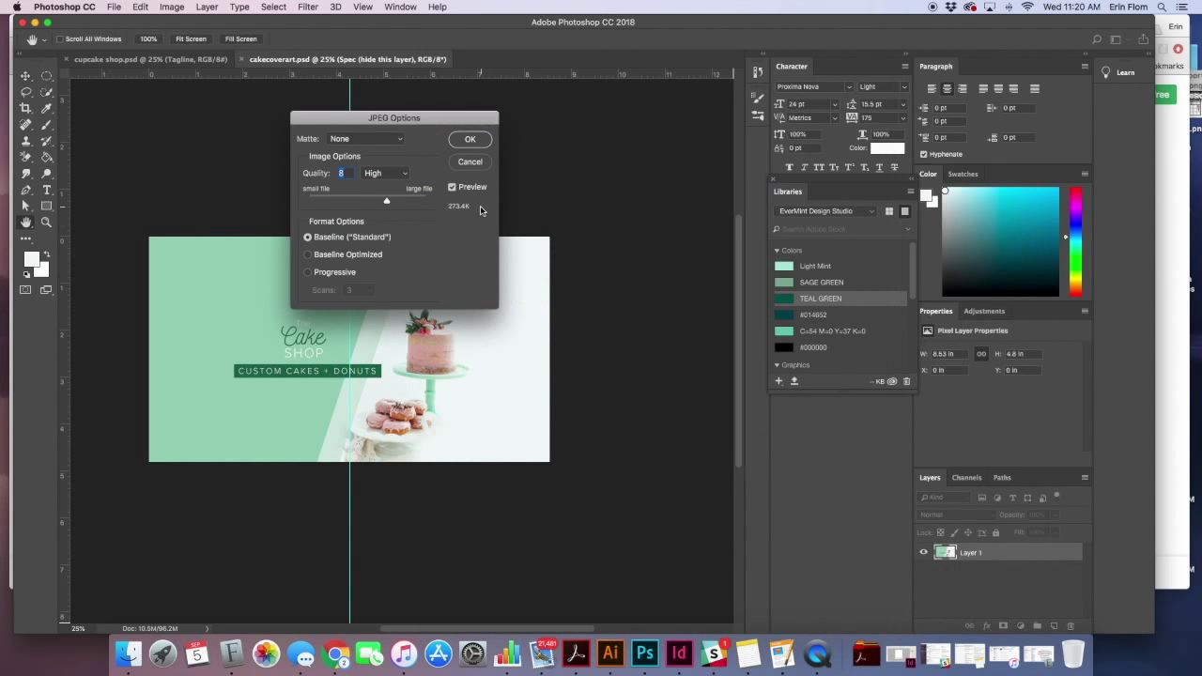
pyautogui.moveTo(406, 117); pyautogui.dragTo(356, 131)
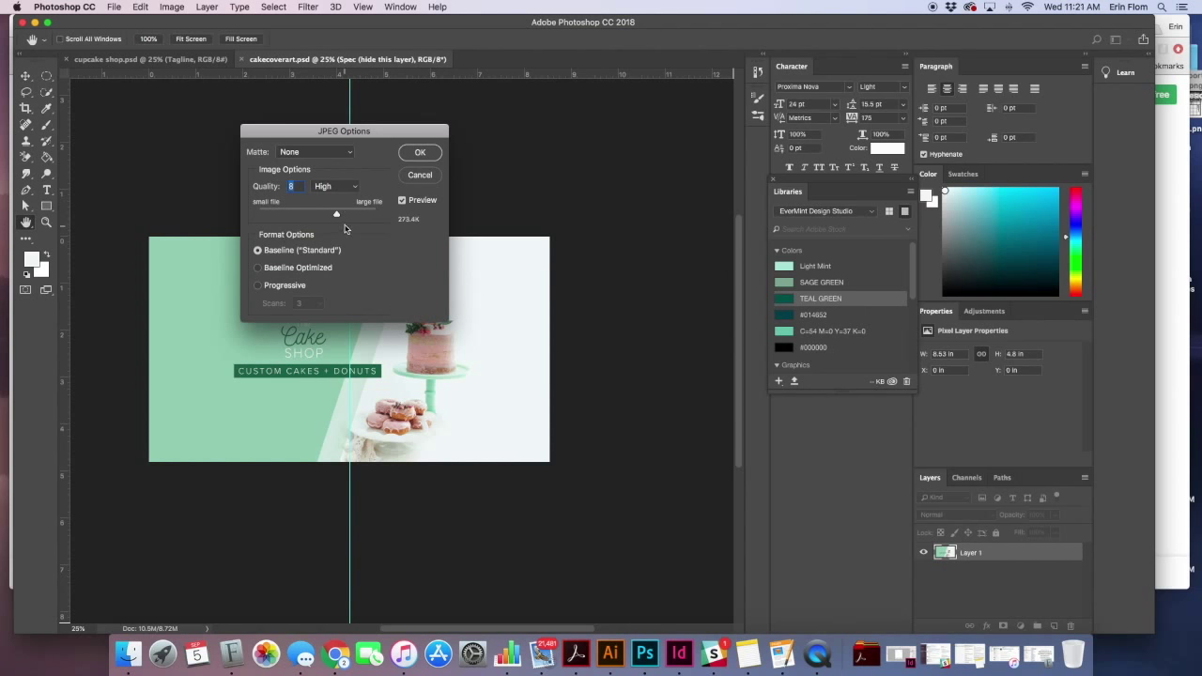
pyautogui.click(421, 153)
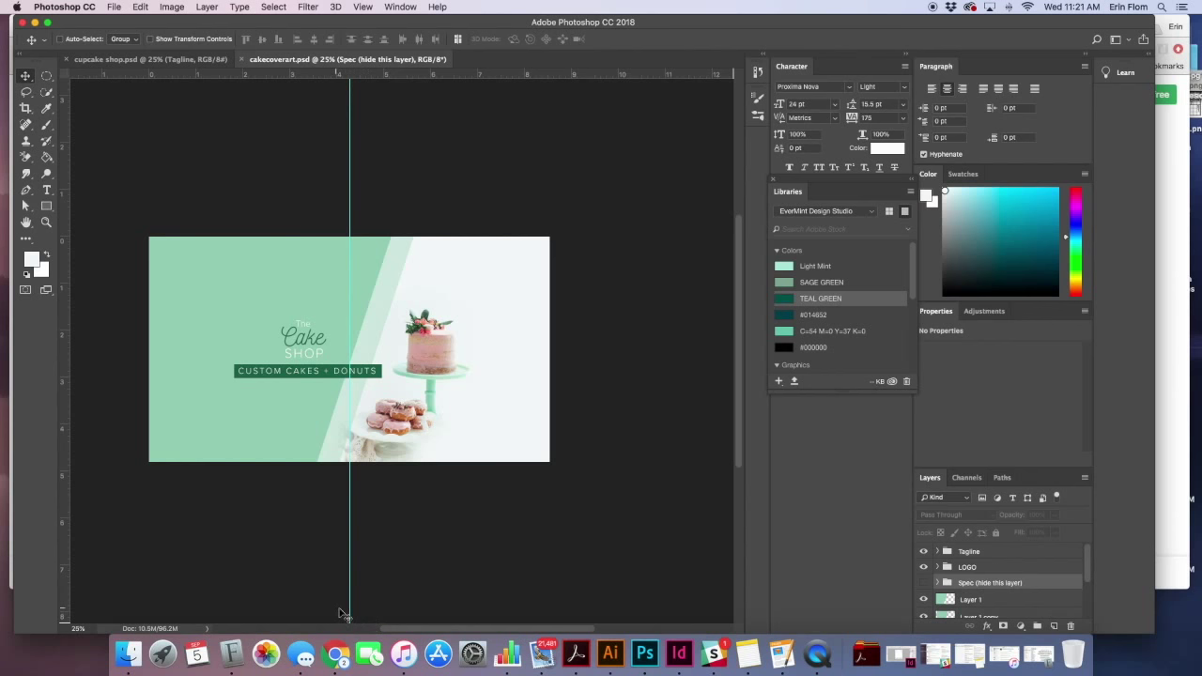
# Switch to YouTube in Chrome, close the Help panel and open the account's own channel page.
pyautogui.click(338, 656)
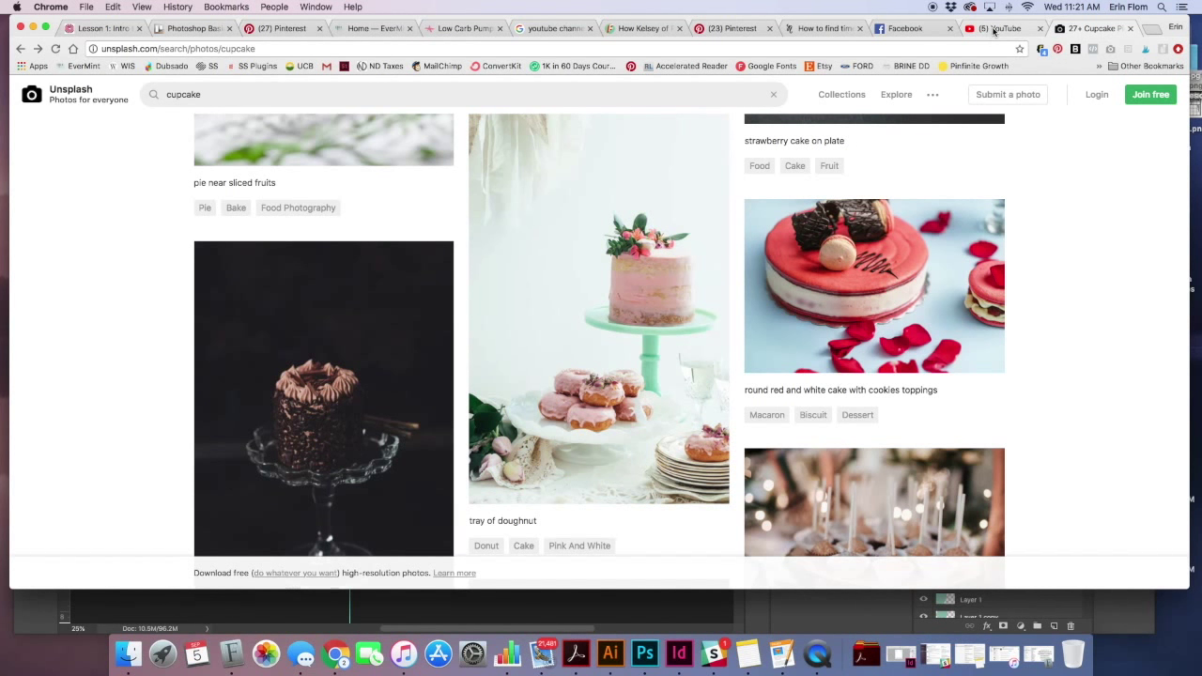
pyautogui.click(995, 31)
pyautogui.scroll(5, 620, 173)
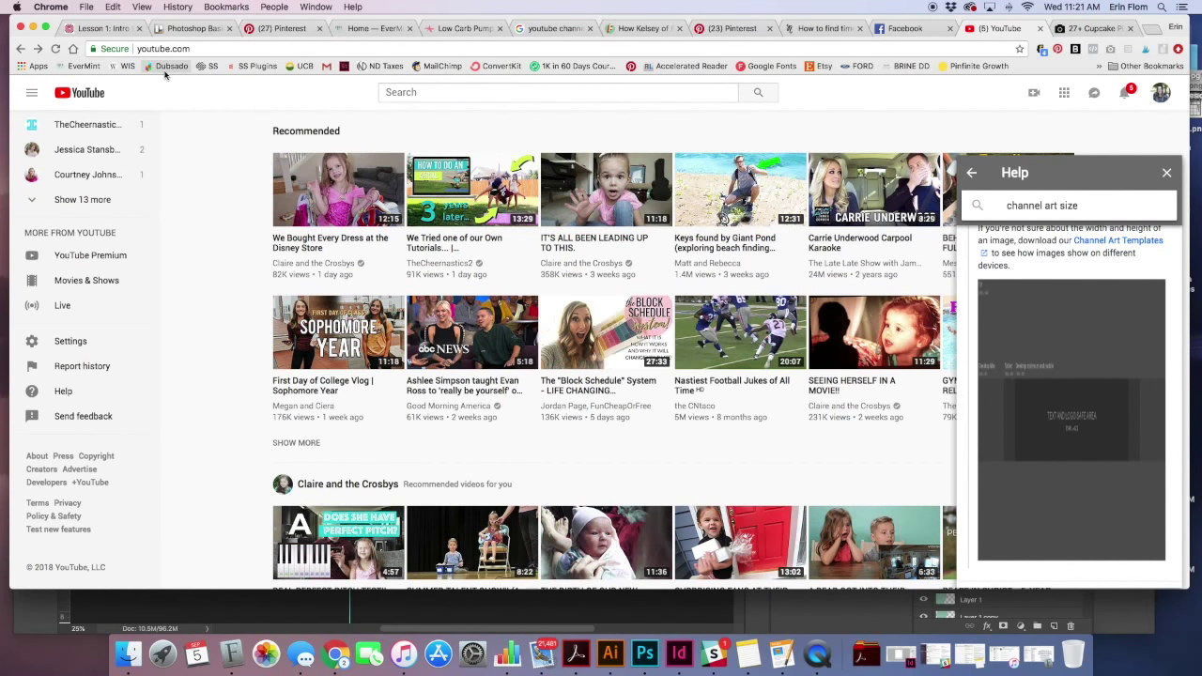
pyautogui.click(1161, 98)
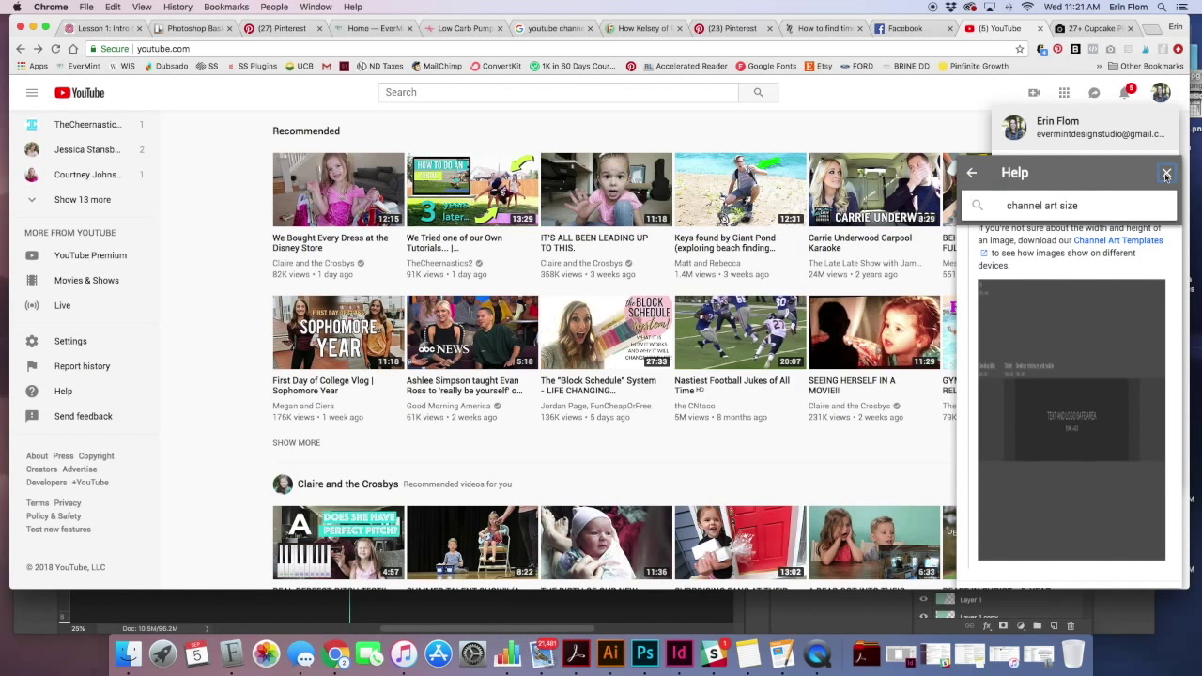
pyautogui.click(1166, 173)
pyautogui.click(1057, 168)
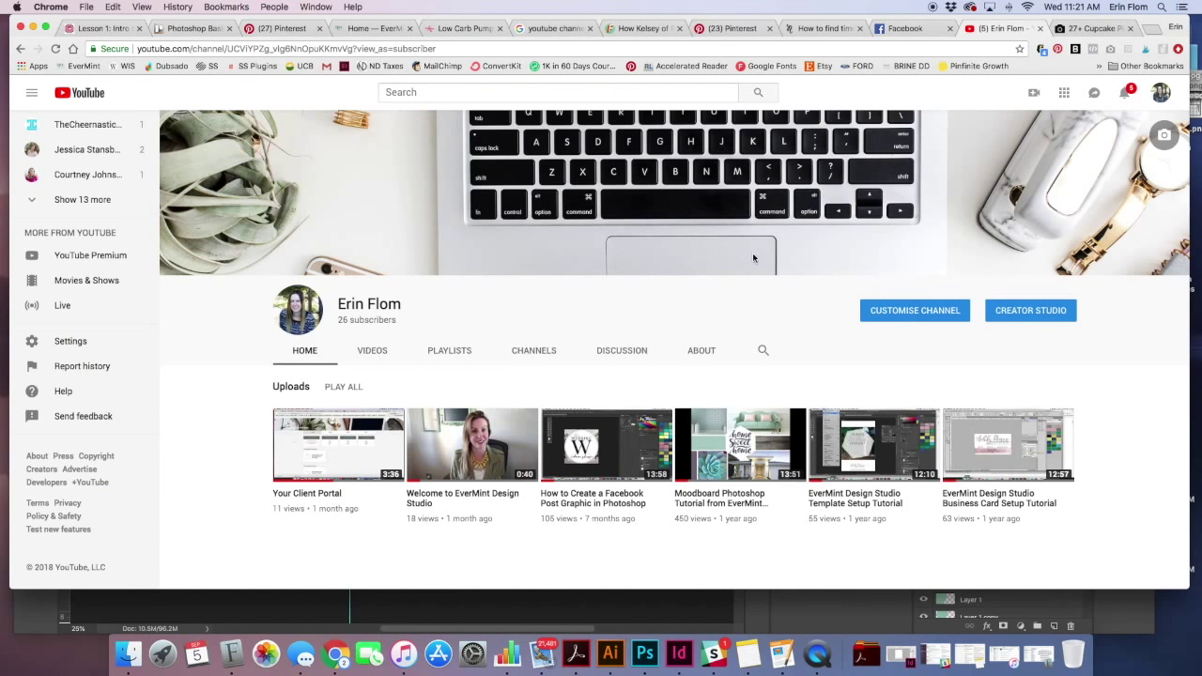
# Upload cakecoverart.jpg from the Desktop as the channel art, sorting the files by date modified to find it.
pyautogui.click(1164, 137)
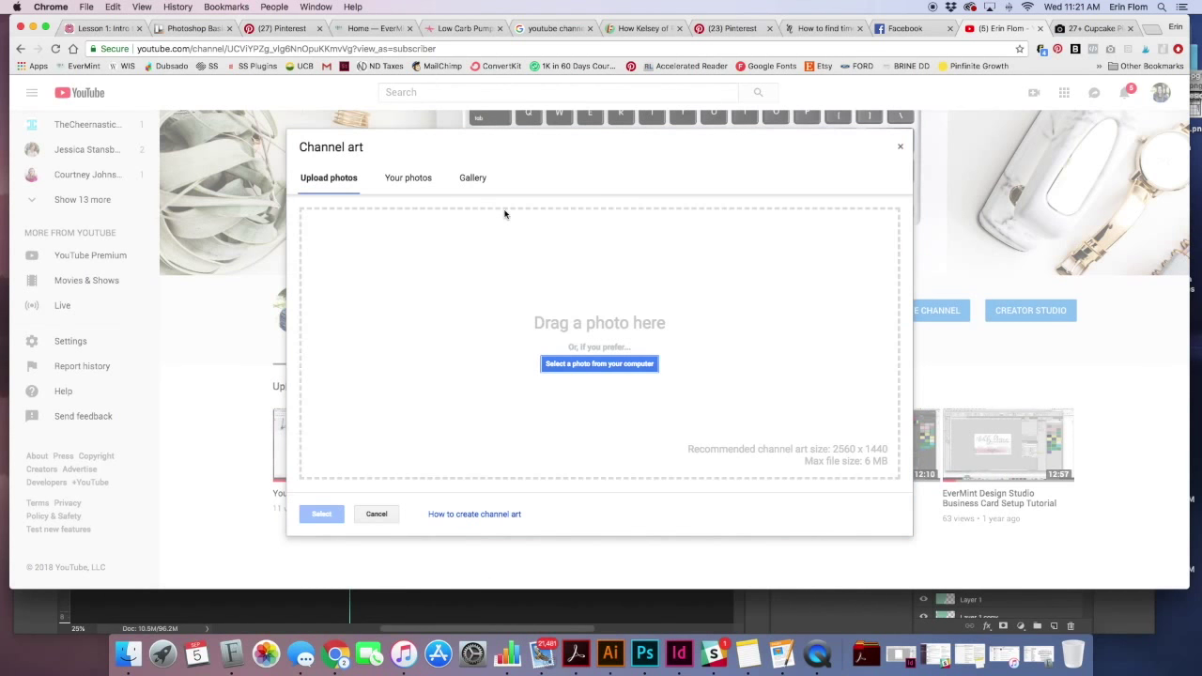
pyautogui.click(581, 365)
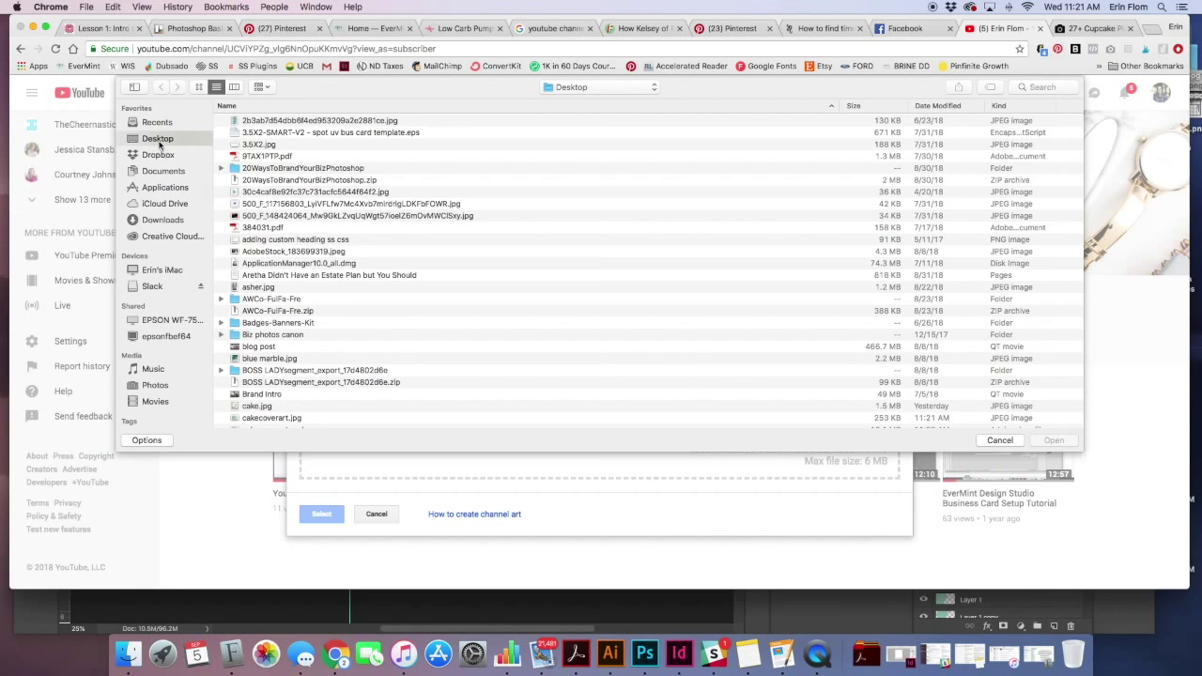
pyautogui.click(944, 107)
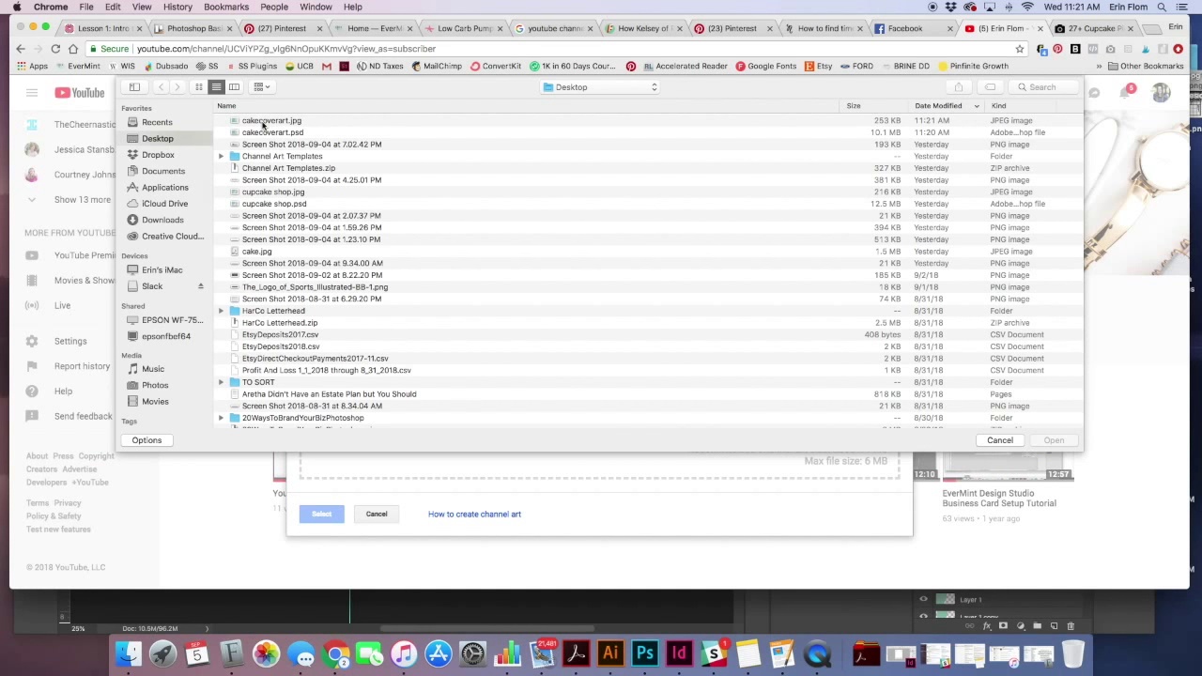
pyautogui.doubleClick(263, 122)
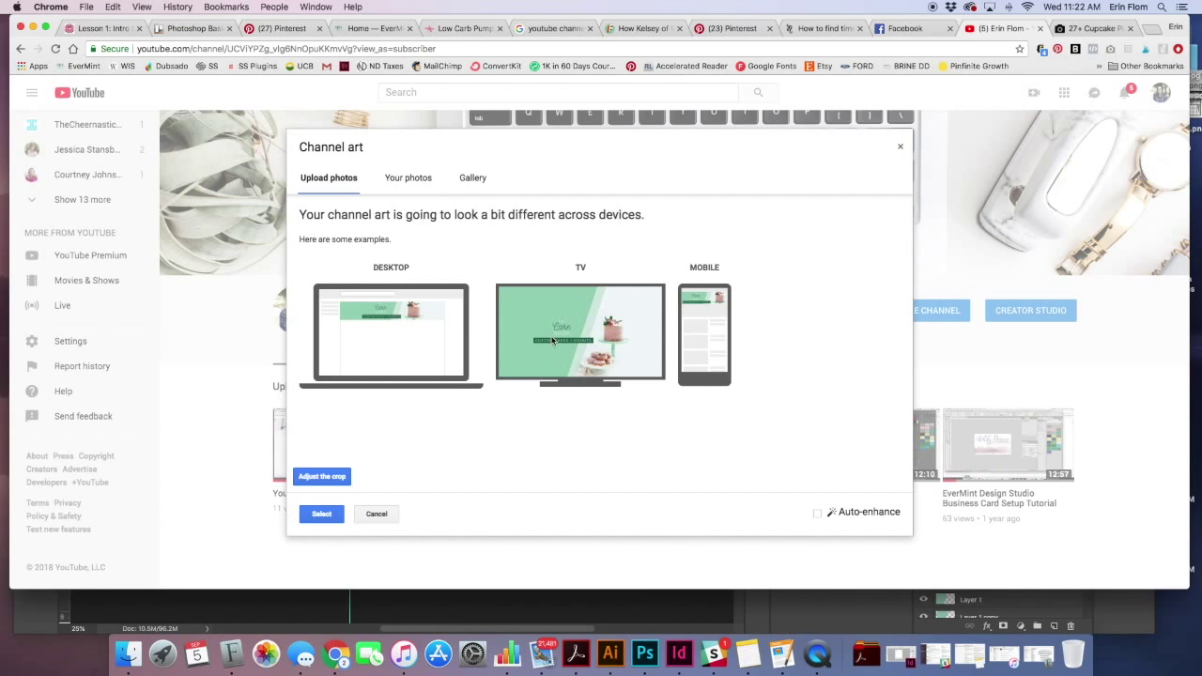
# Review the crop and device previews of the uploaded image and apply it as the channel art.
pyautogui.click(329, 478)
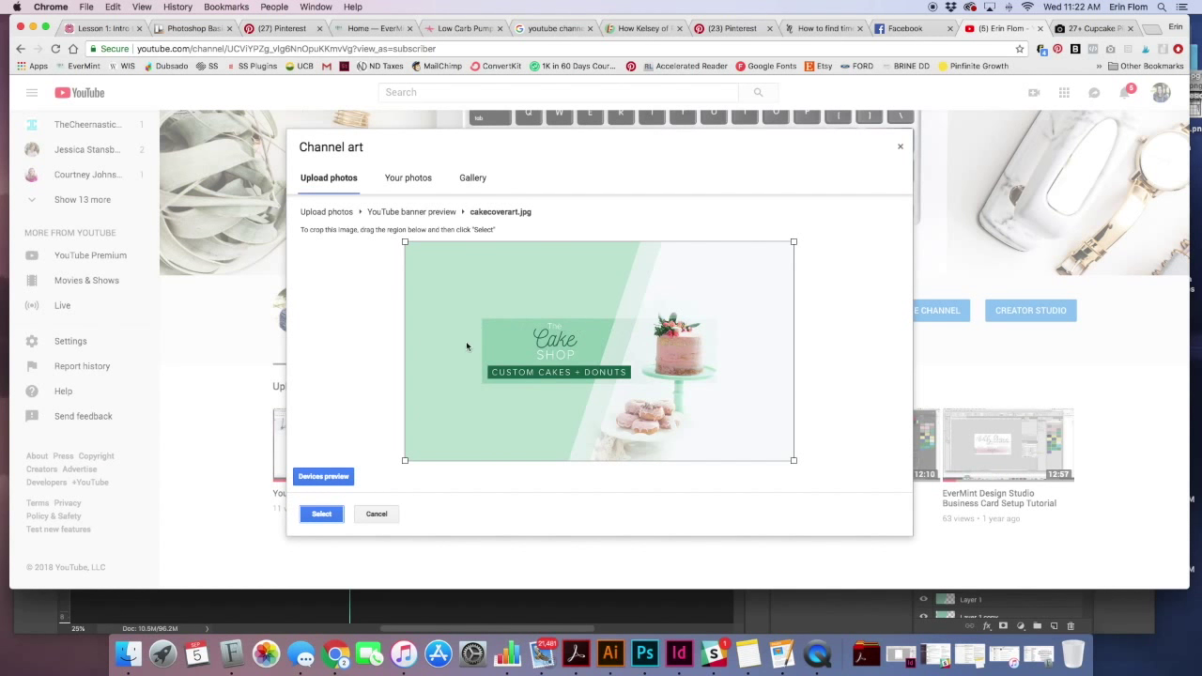
pyautogui.click(321, 477)
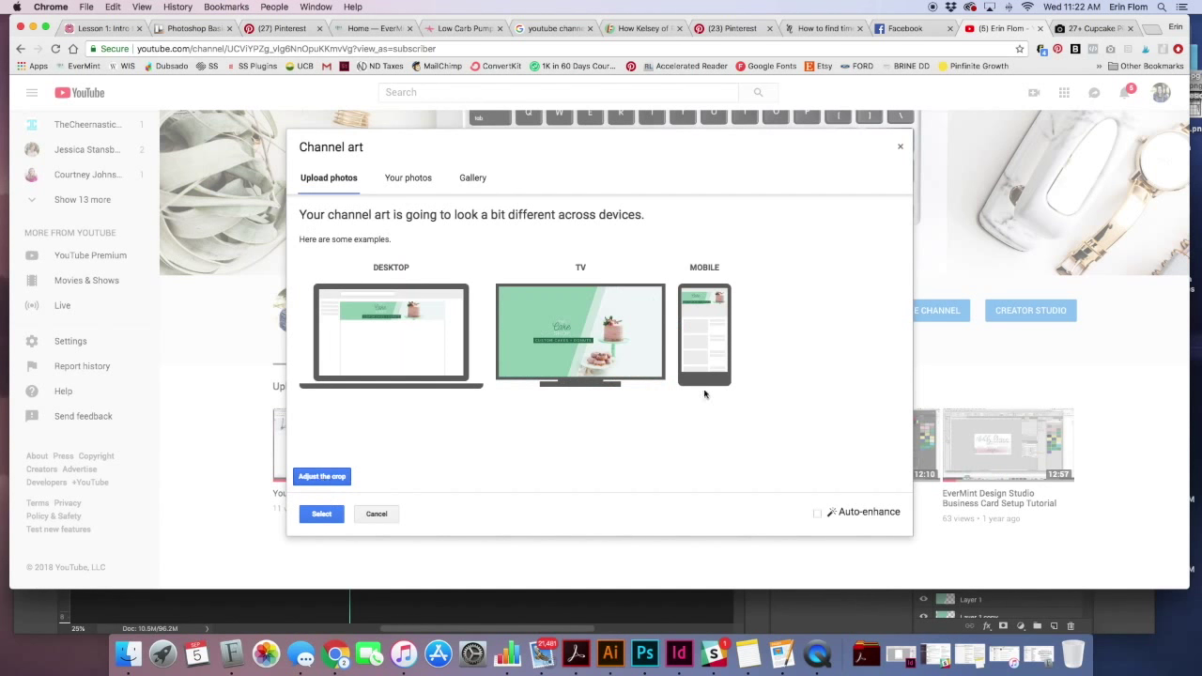
pyautogui.click(322, 514)
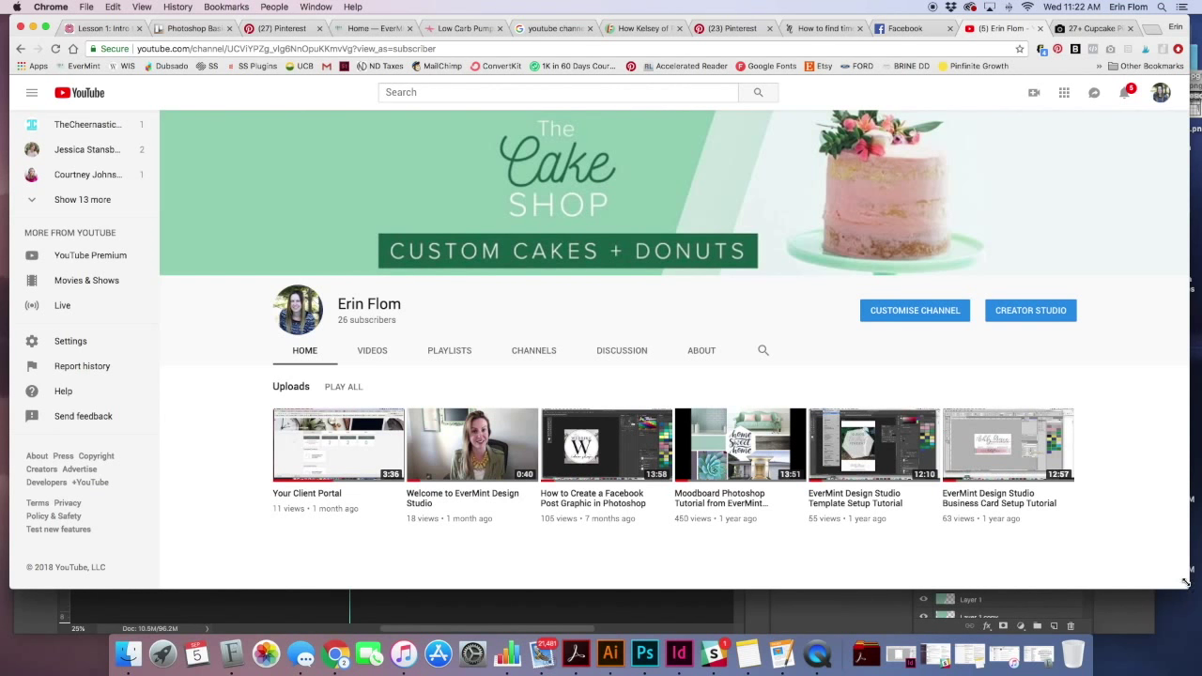
# Shrink the browser window to check how the channel banner adapts to a smaller width.
pyautogui.moveTo(1083, 575); pyautogui.dragTo(908, 532)
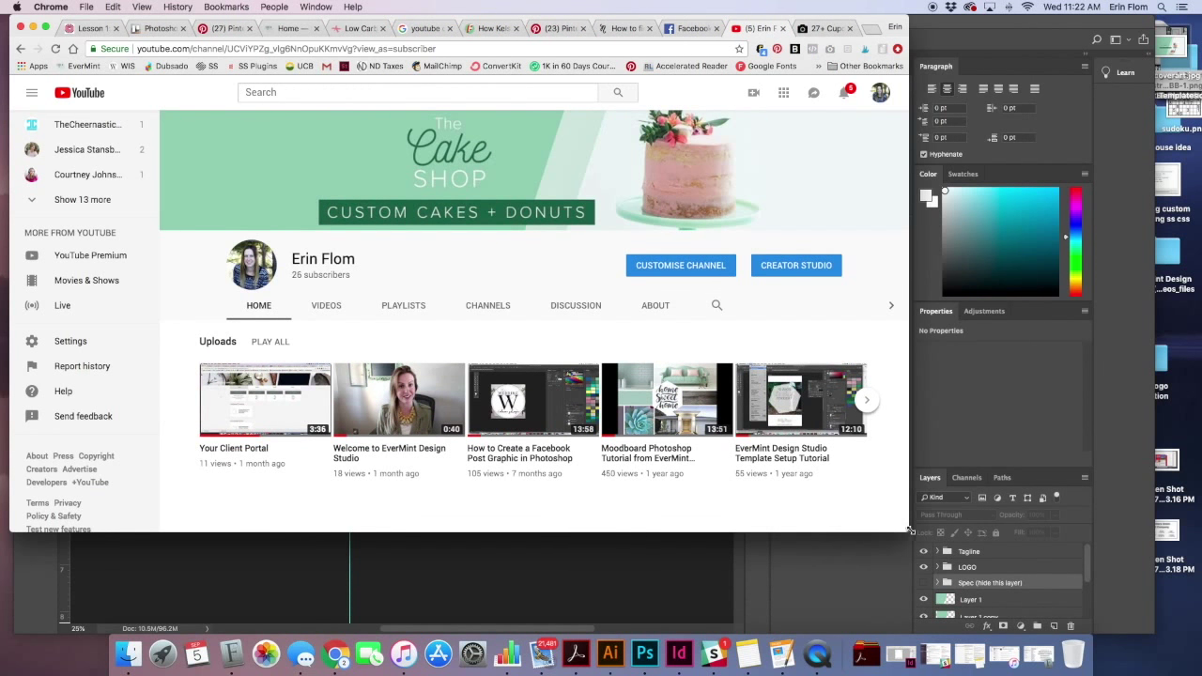